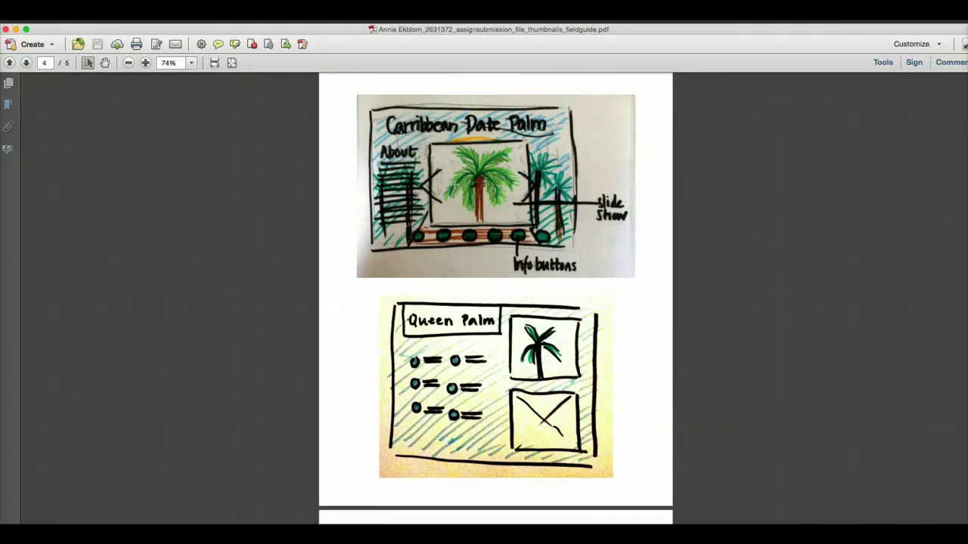
Review the palm tree layout sketches on page 4 and under Placement (Text & Pictures) Examples on page 3
scroll(434, 203, "up", 2)
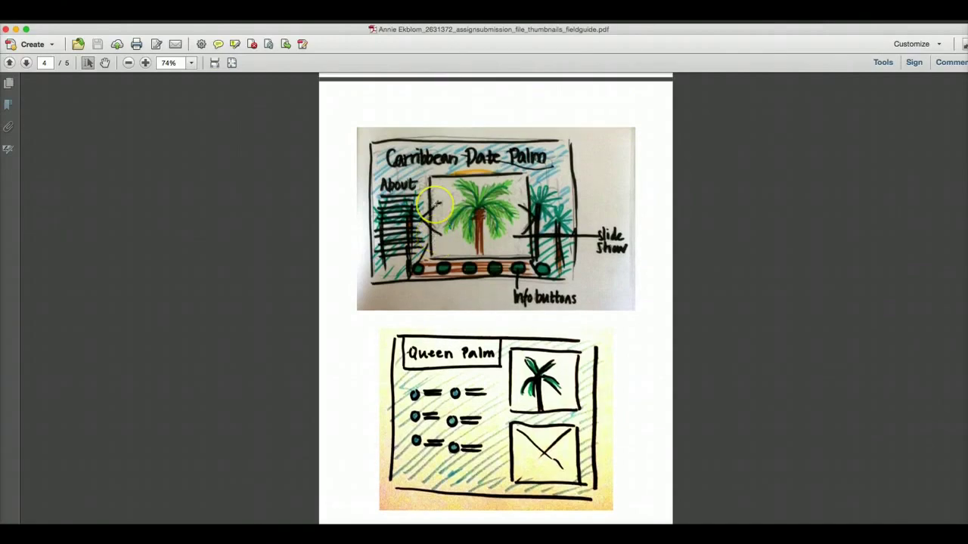
scroll(436, 203, "up", 8)
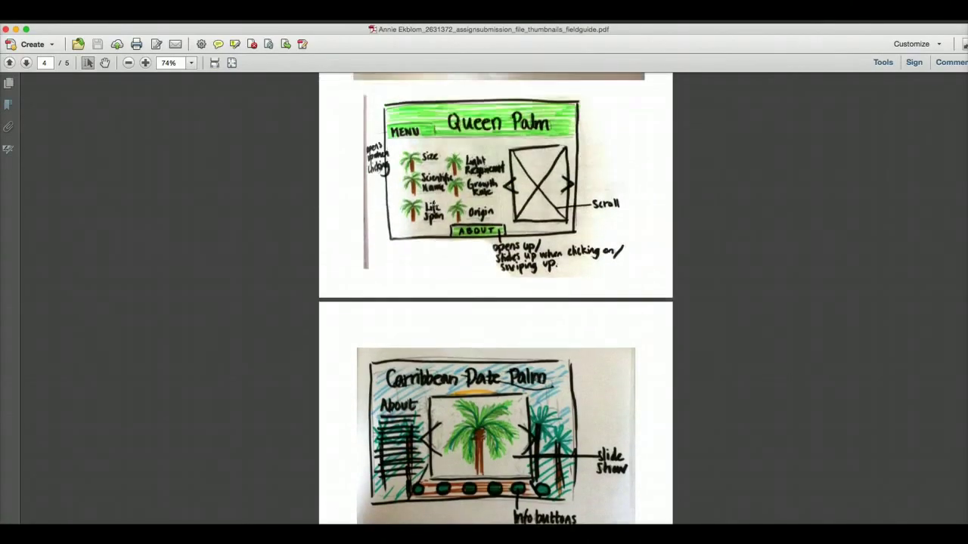
scroll(435, 204, "up", 3)
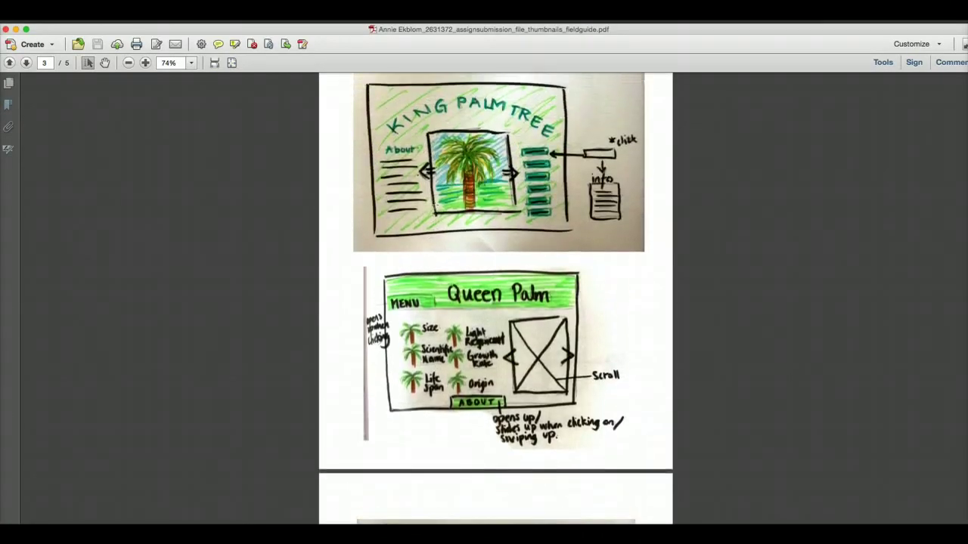
scroll(435, 204, "up", 2)
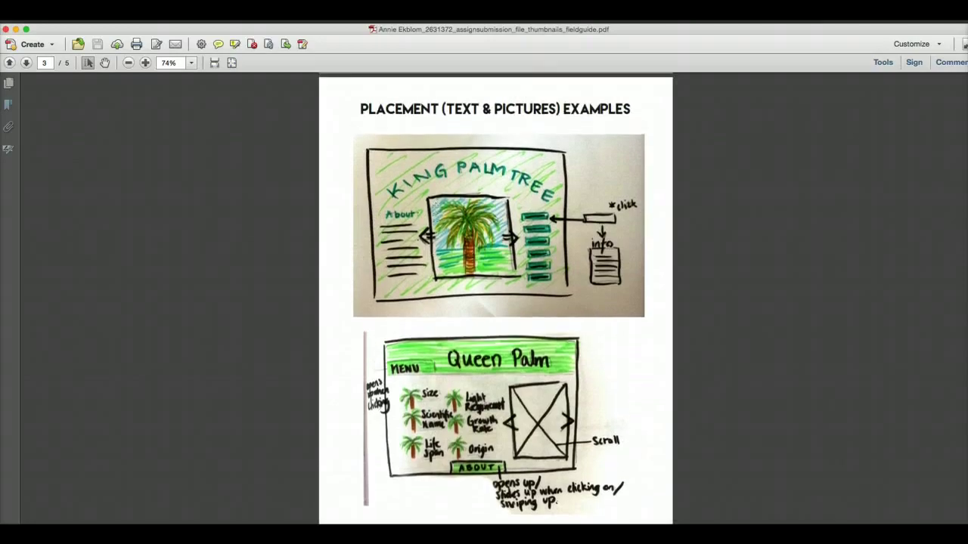
left_click(436, 206)
scroll(450, 205, "up", 3)
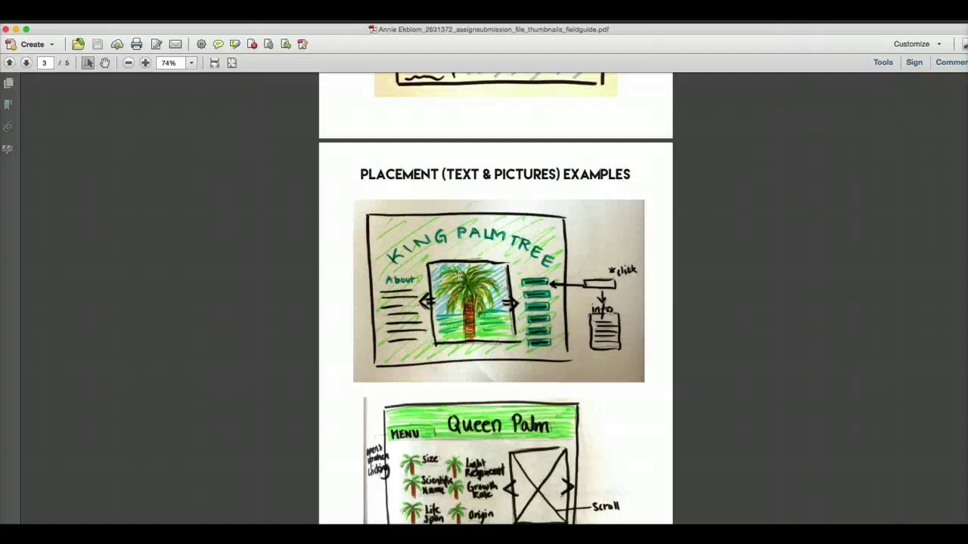
scroll(355, 293, "up", 3)
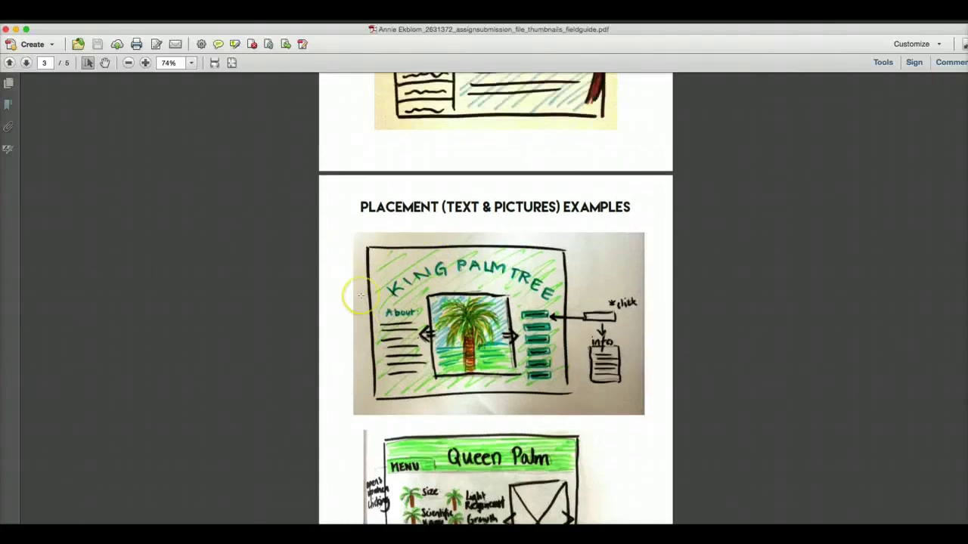
scroll(360, 296, "up", 2)
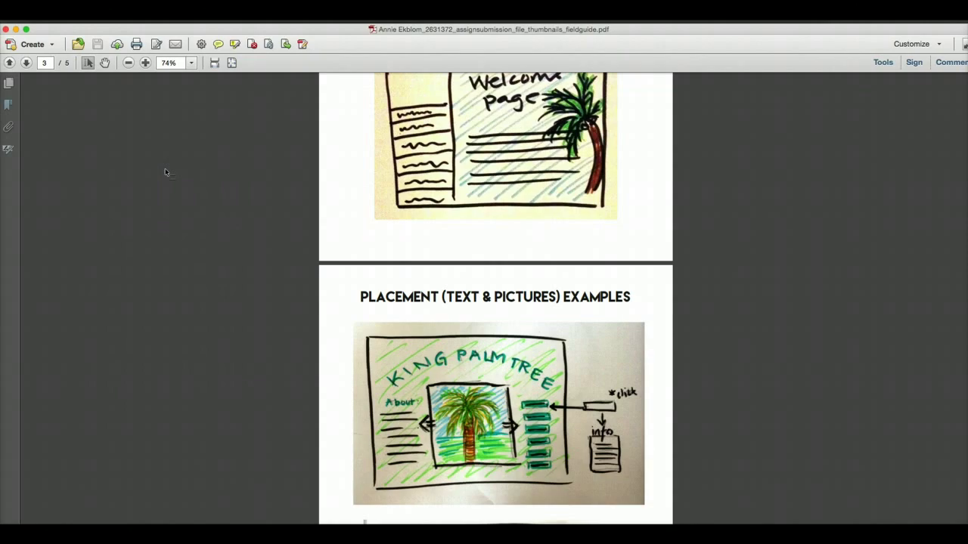
scroll(164, 173, "up", 1)
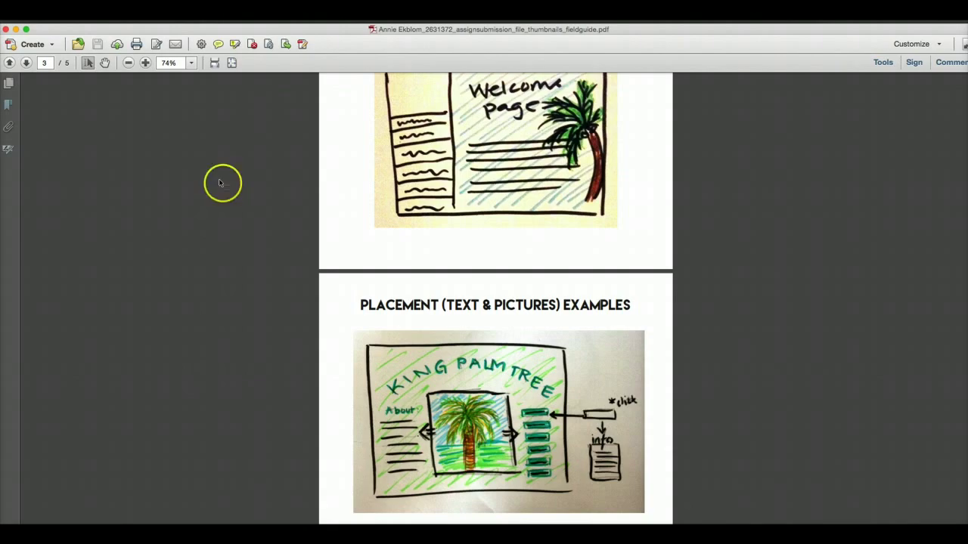
scroll(232, 181, "down", 3)
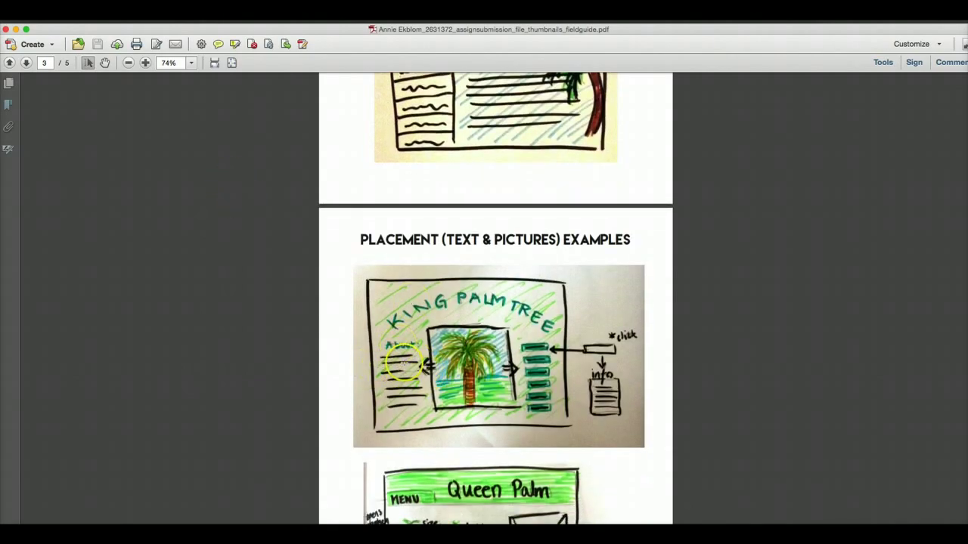
scroll(495, 337, "down", 2)
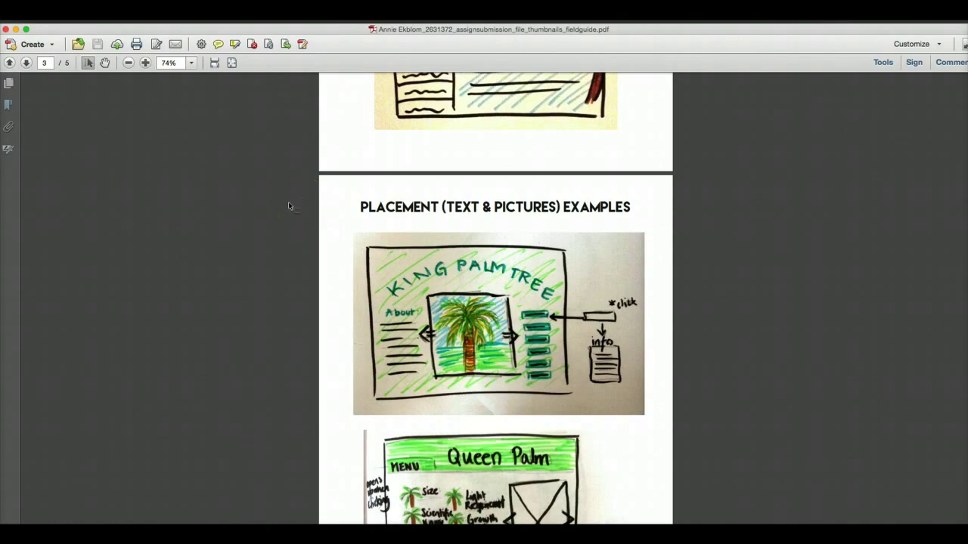
scroll(290, 200, "up", 1)
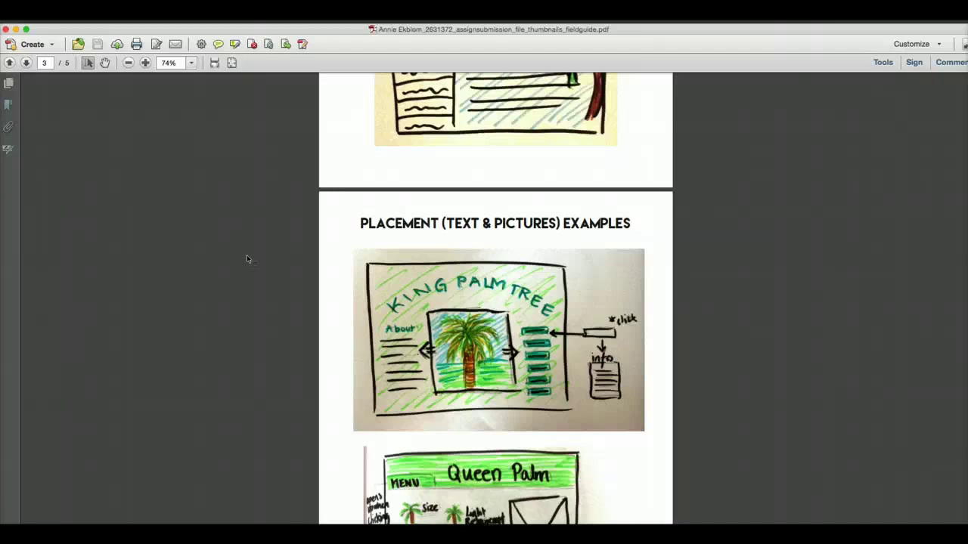
Close the field guide thumbnails PDF and the palm research PDF
left_click(268, 266)
left_click(240, 249)
left_click(6, 30)
left_click(6, 31)
left_click(101, 166)
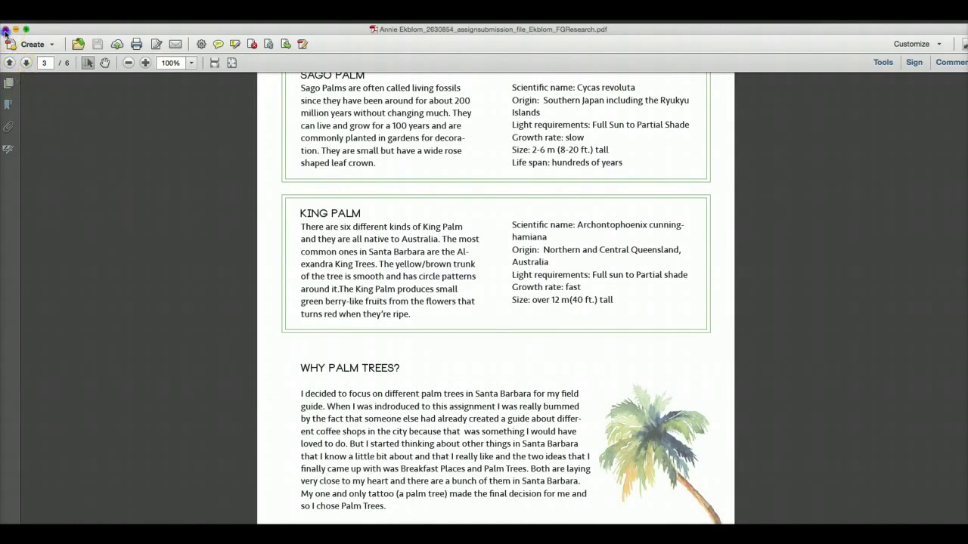
left_click(6, 31)
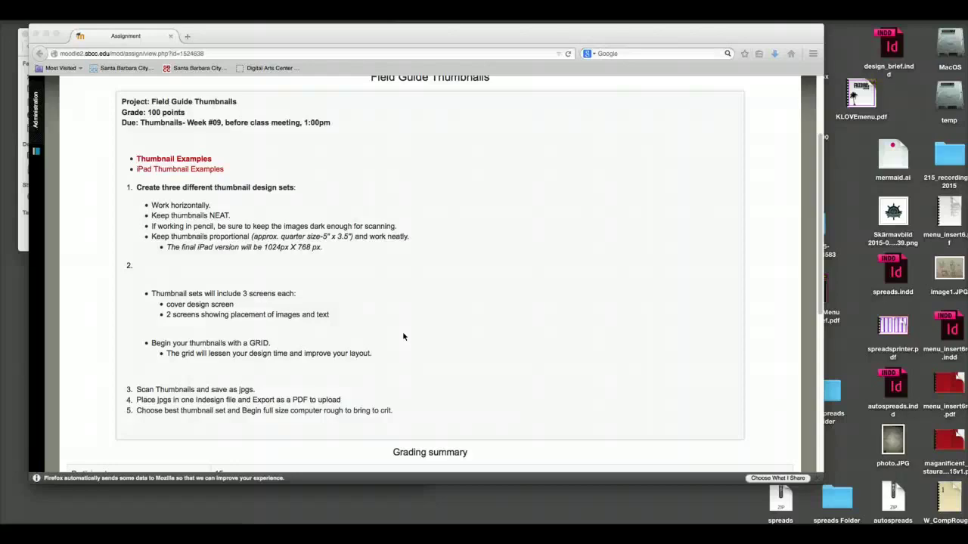
Skim the Field Guide Thumbnails assignment in the browser and return to the Spring 2015 Publication Design course page
left_click(420, 316)
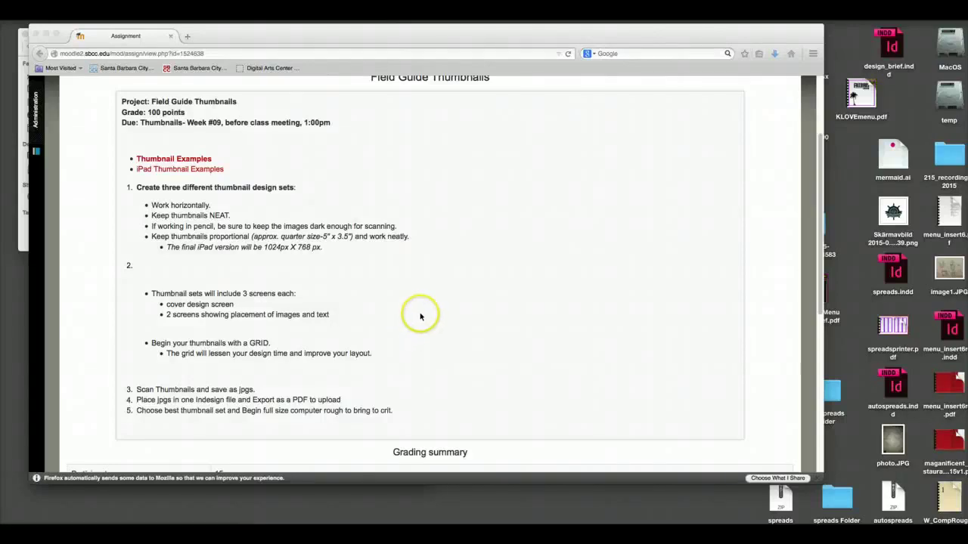
scroll(420, 317, "down", 5)
scroll(421, 316, "up", 8)
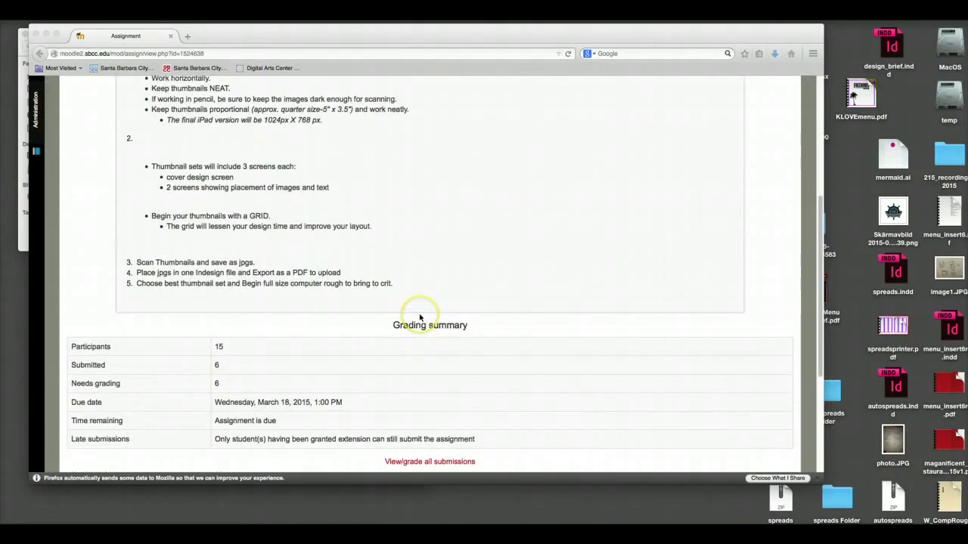
left_click(136, 167)
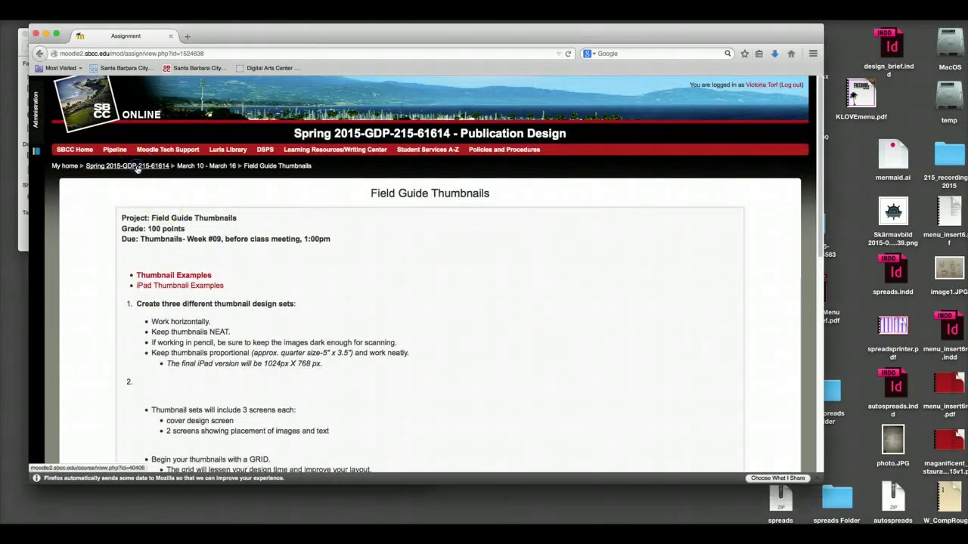
left_click(136, 167)
View the Upload Final Field Guide for iPad assignment under May 5 - May 11 and return to the course page
scroll(332, 355, "down", 10)
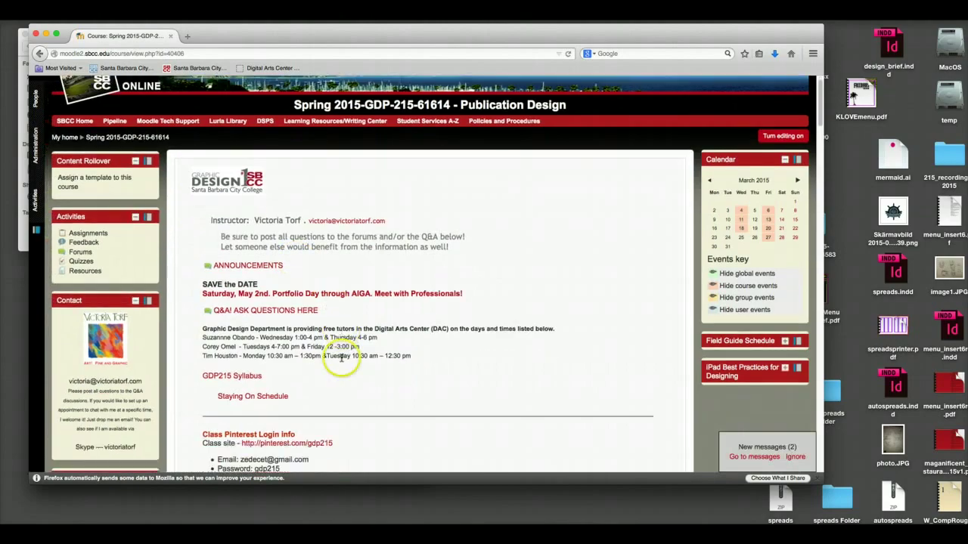
scroll(328, 357, "down", 15)
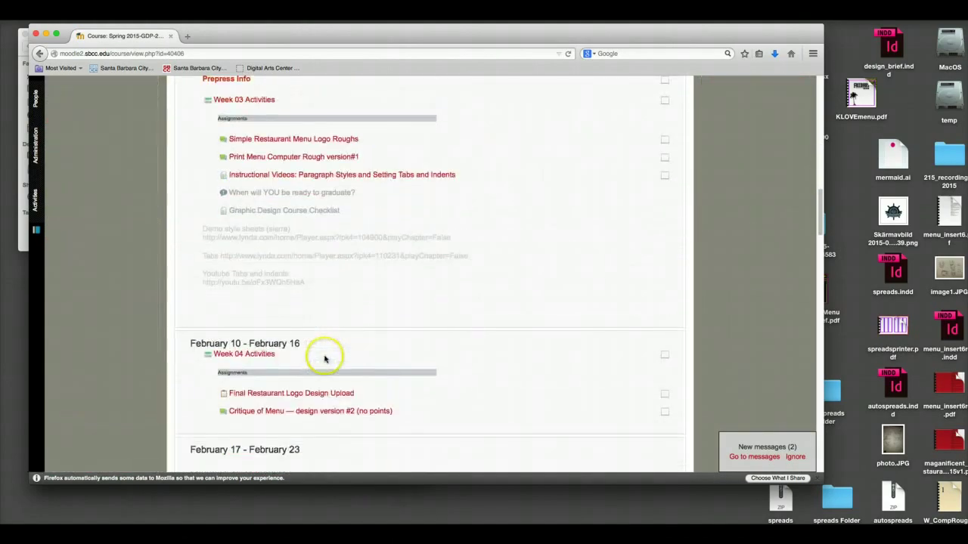
scroll(319, 360, "down", 15)
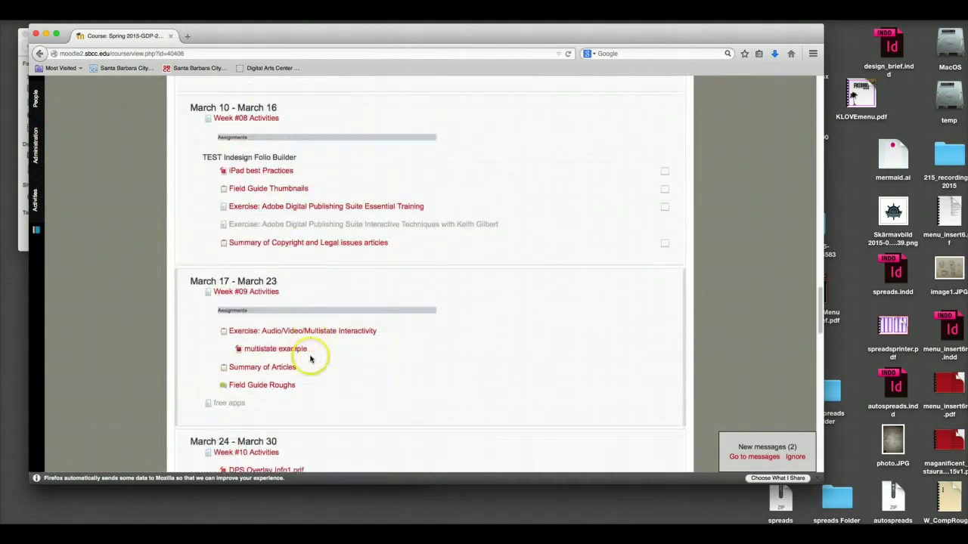
scroll(307, 355, "down", 10)
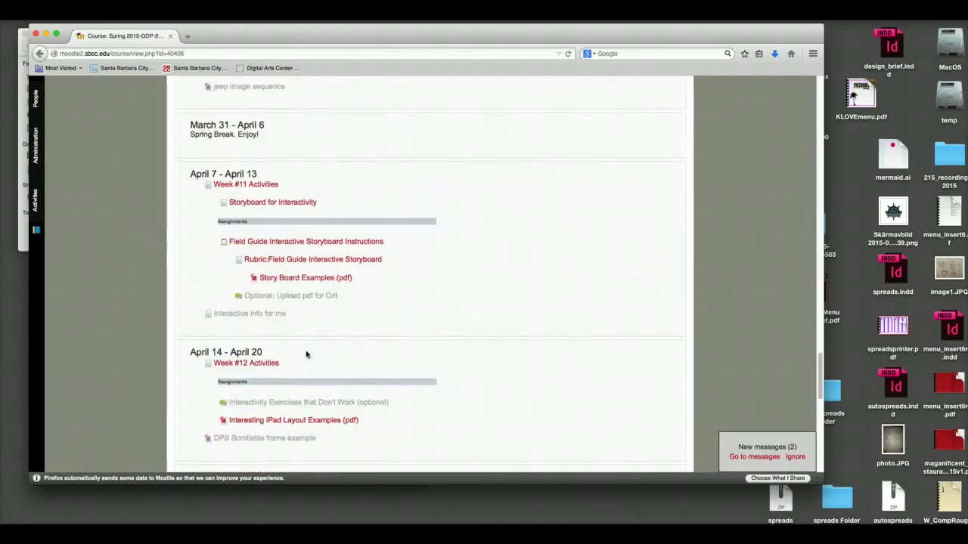
scroll(307, 354, "down", 8)
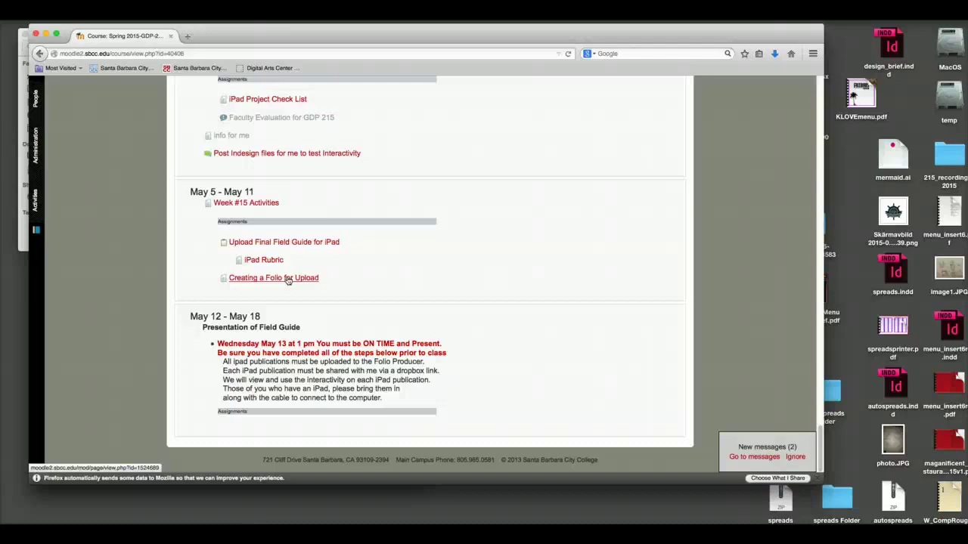
left_click(309, 242)
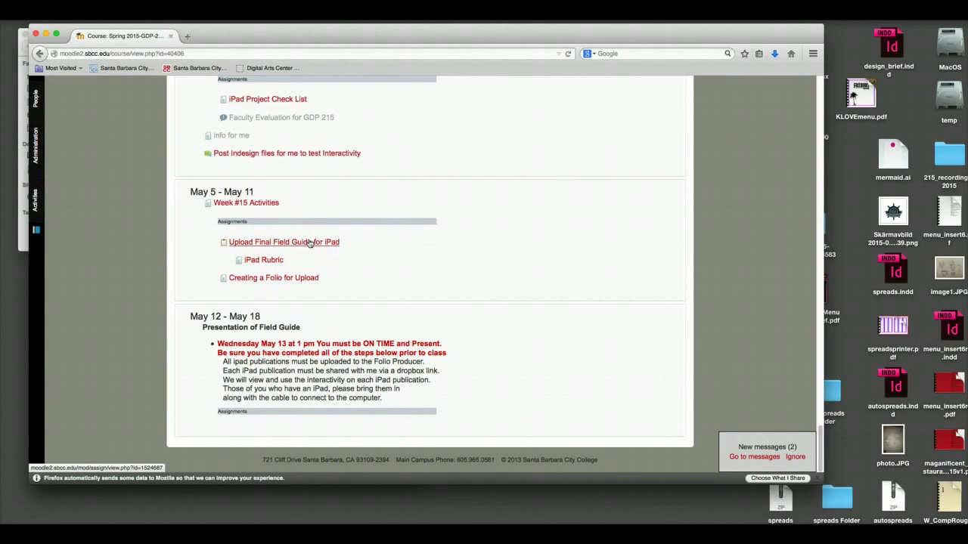
left_click(305, 244)
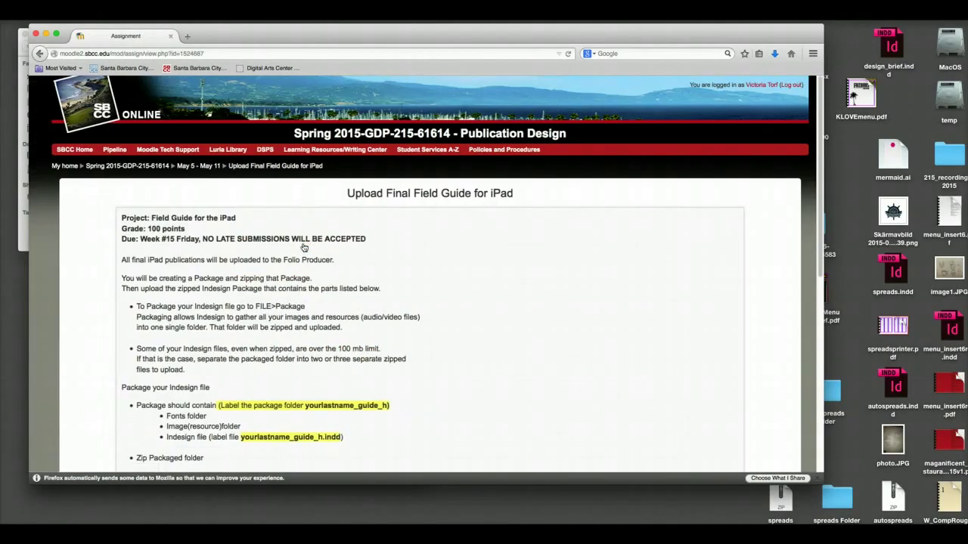
left_click(286, 242)
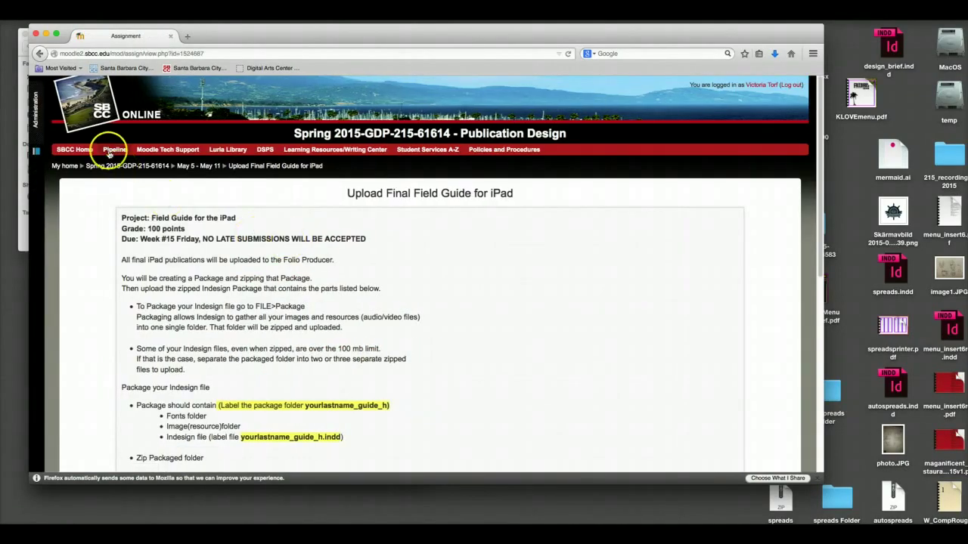
left_click(39, 53)
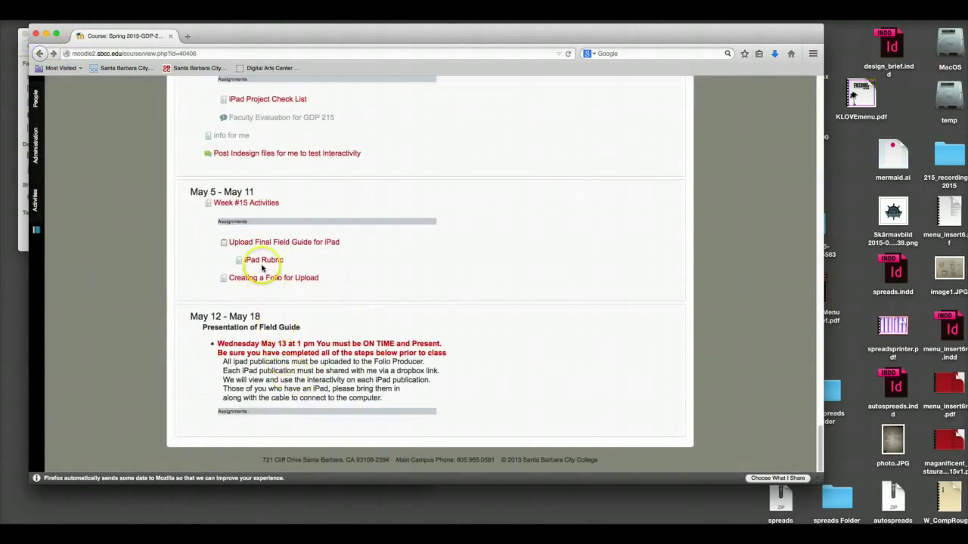
Read the iPad Rubric through to the required interactive components in an enlarged window, and minimize it
left_click(262, 260)
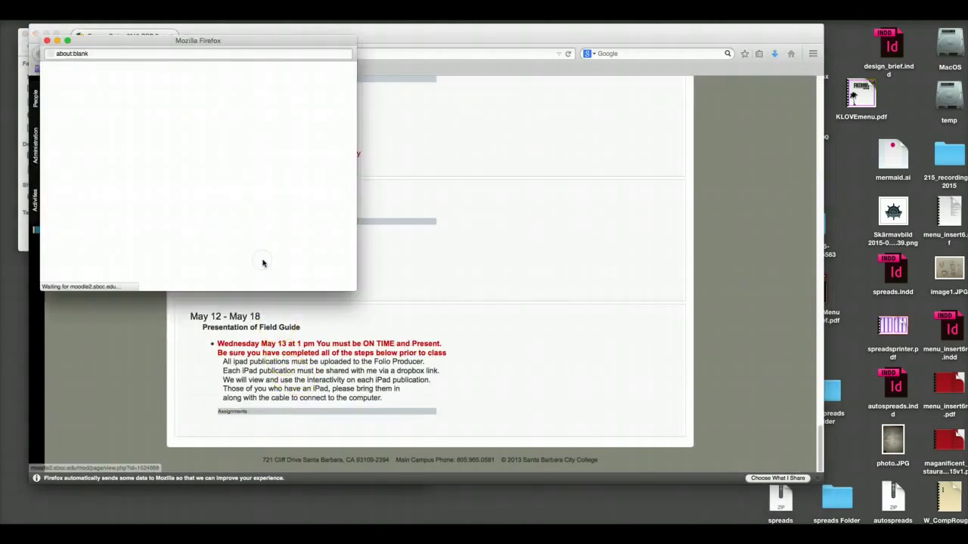
left_click_drag(353, 289, 697, 458)
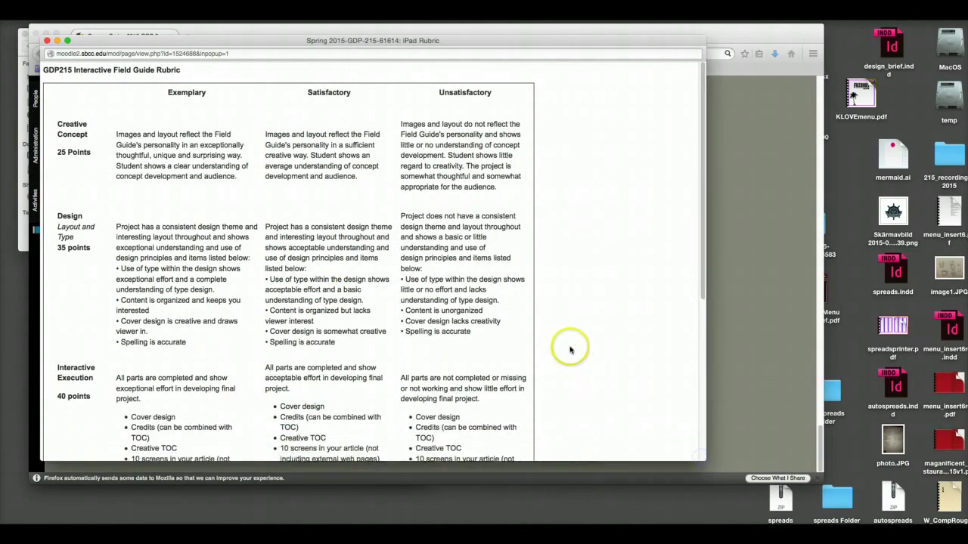
scroll(570, 350, "down", 2)
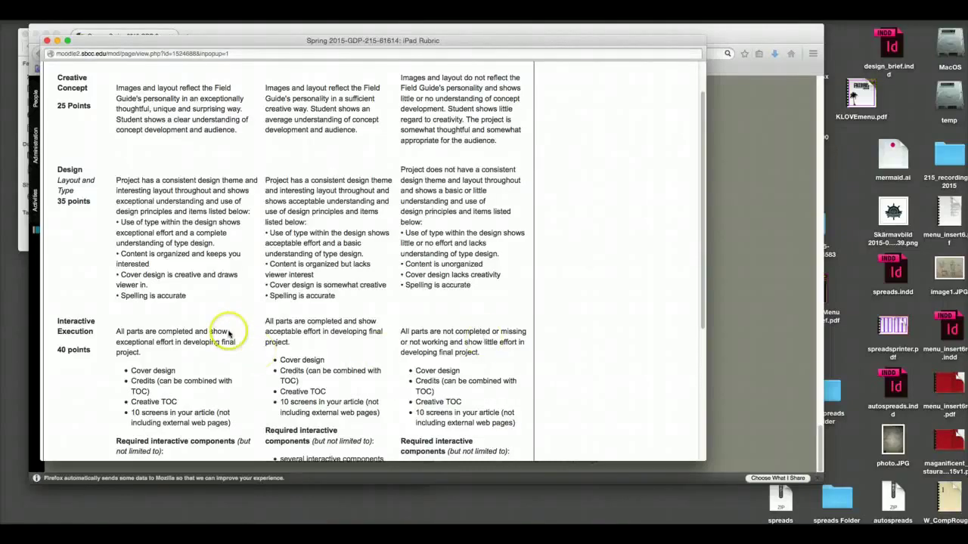
scroll(233, 324, "up", 1)
scroll(234, 327, "down", 4)
scroll(234, 326, "down", 4)
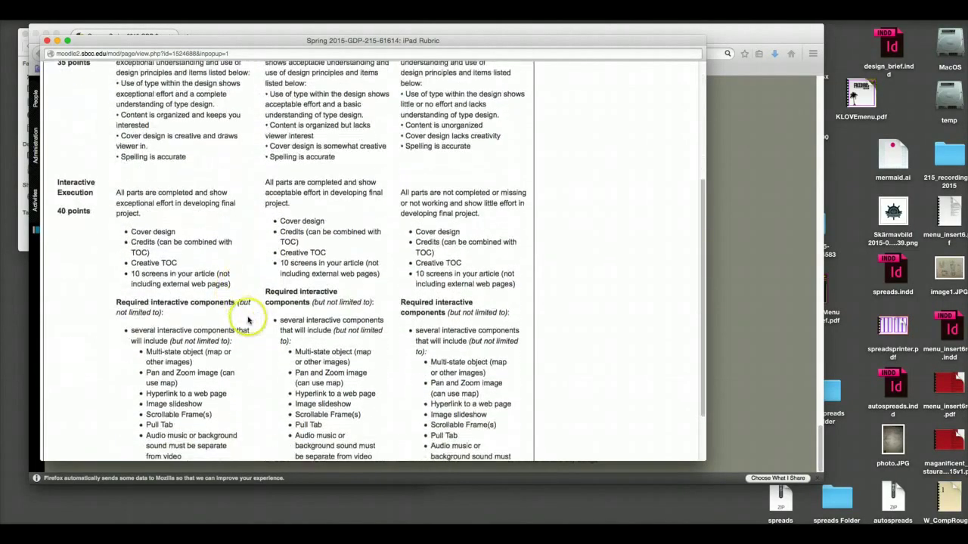
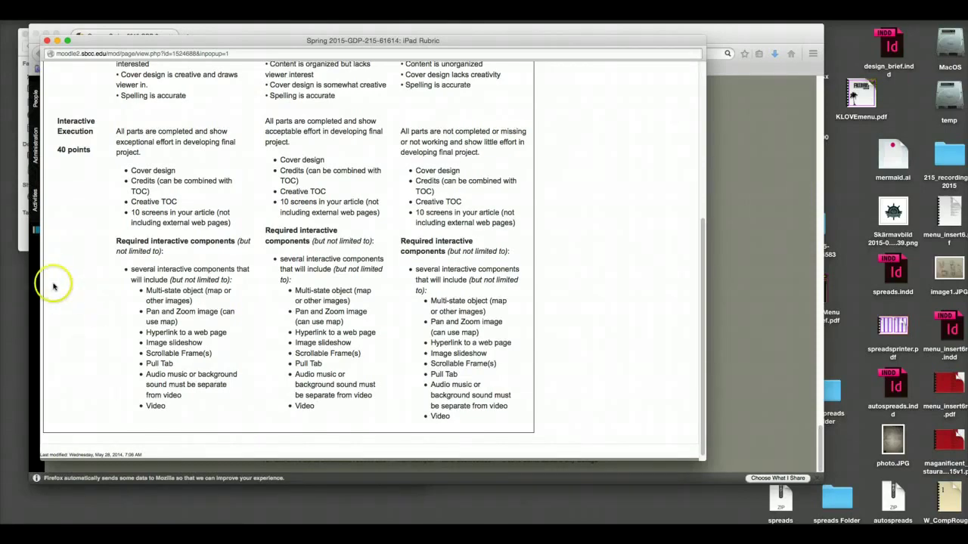
left_click(57, 40)
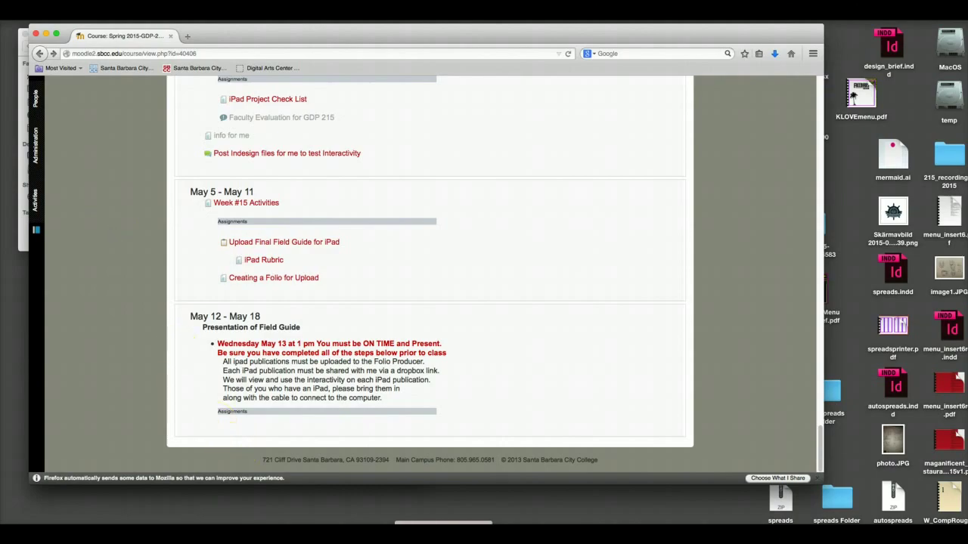
Switch to InDesign, apply the Digital Publishing workspace and expand the toolbox to two columns
left_click(443, 523)
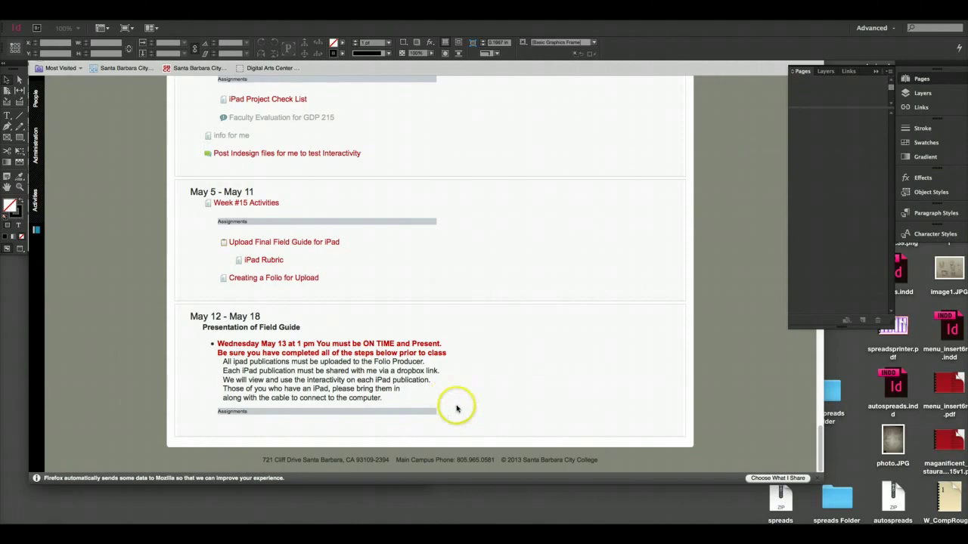
left_click(885, 27)
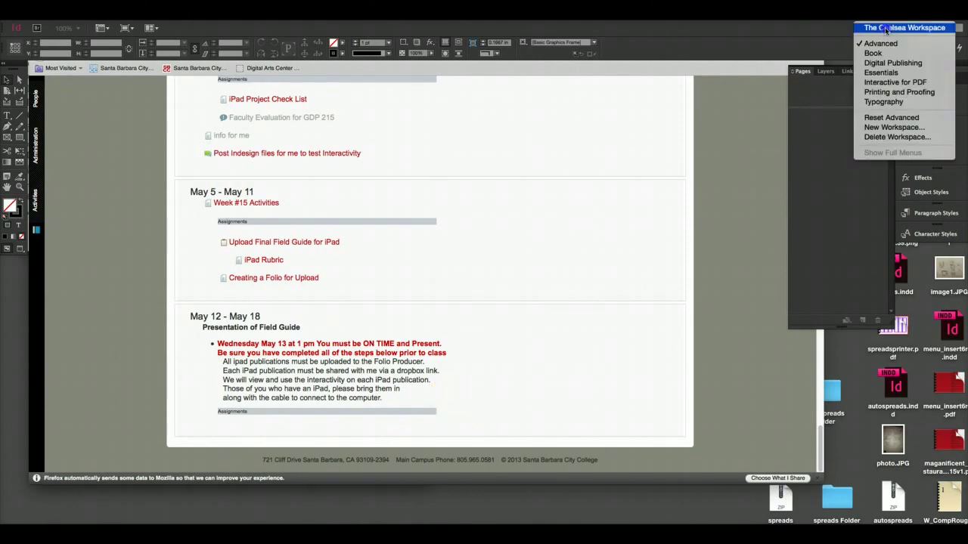
left_click(903, 63)
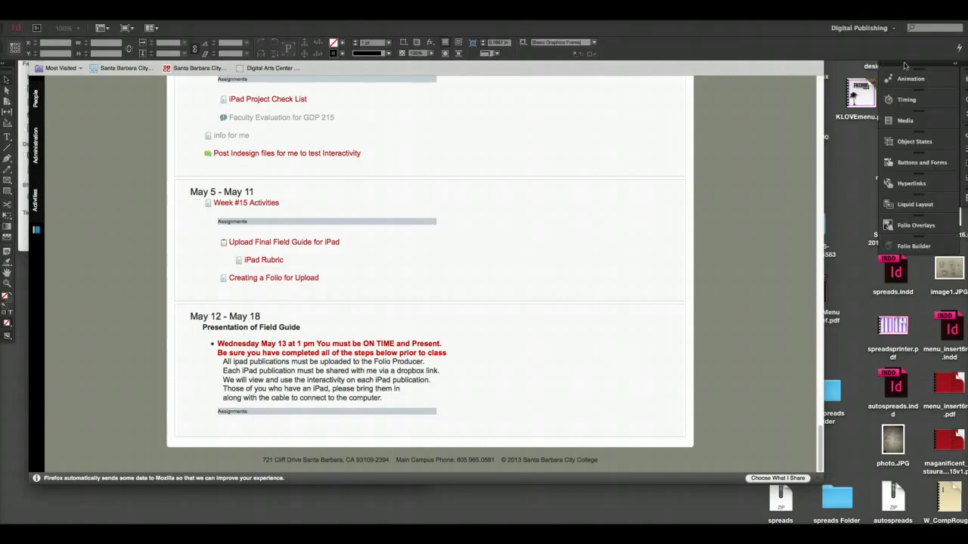
left_click(3, 65)
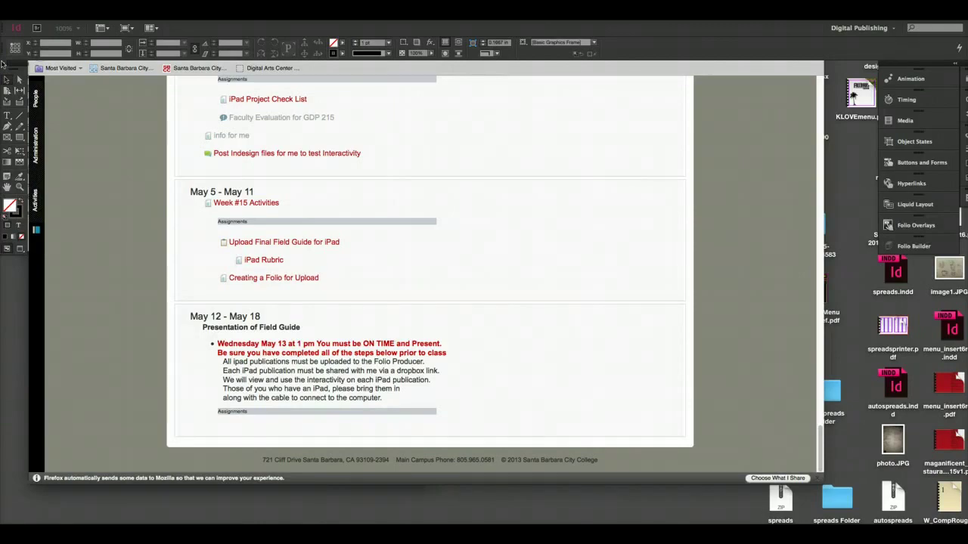
Set the default stroke to None while keeping the default fill empty, with no document open
left_click(12, 203)
left_click(8, 212)
left_click(15, 218)
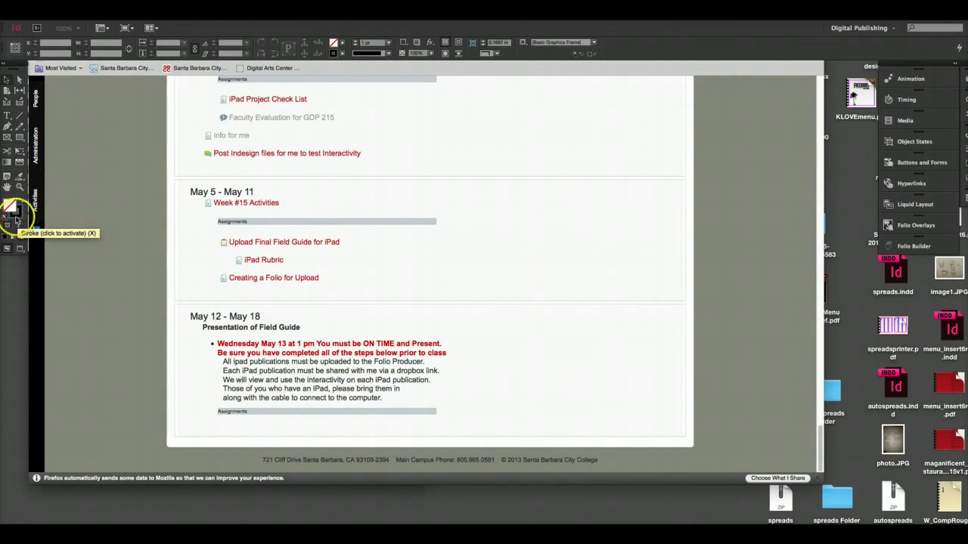
left_click(7, 211)
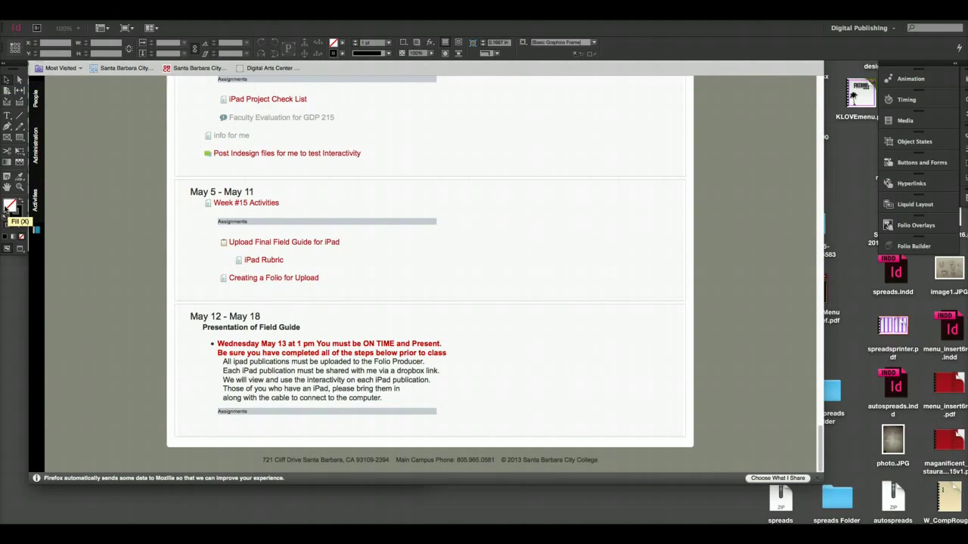
left_click(8, 213)
left_click(15, 218)
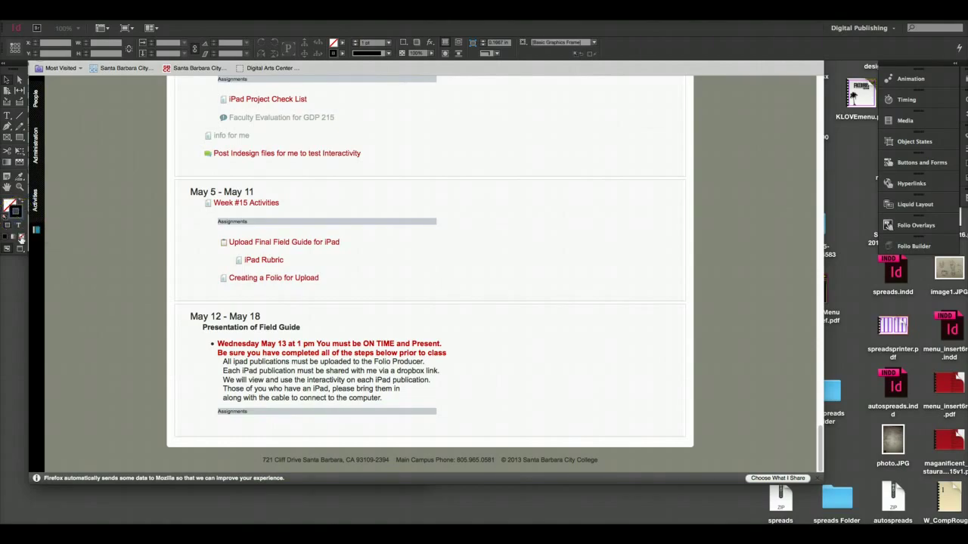
left_click(21, 241)
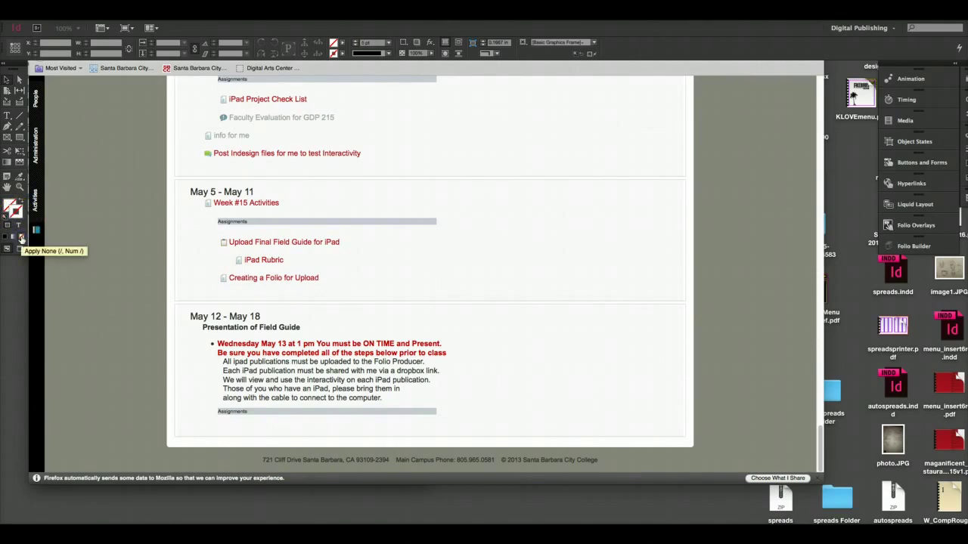
left_click(19, 172)
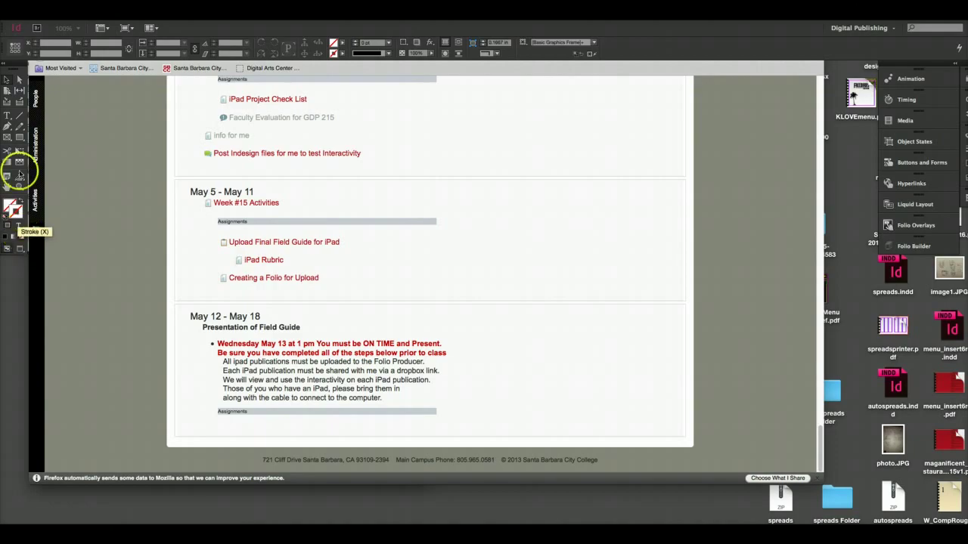
Check the ruler units in the Units & Increments preferences and close the dialog
left_click(47, 9)
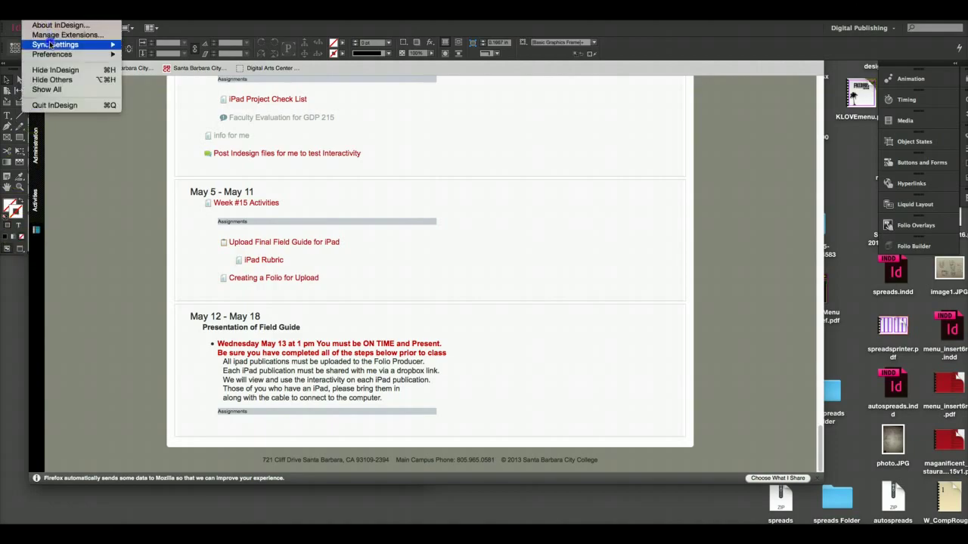
mouse_move(51, 54)
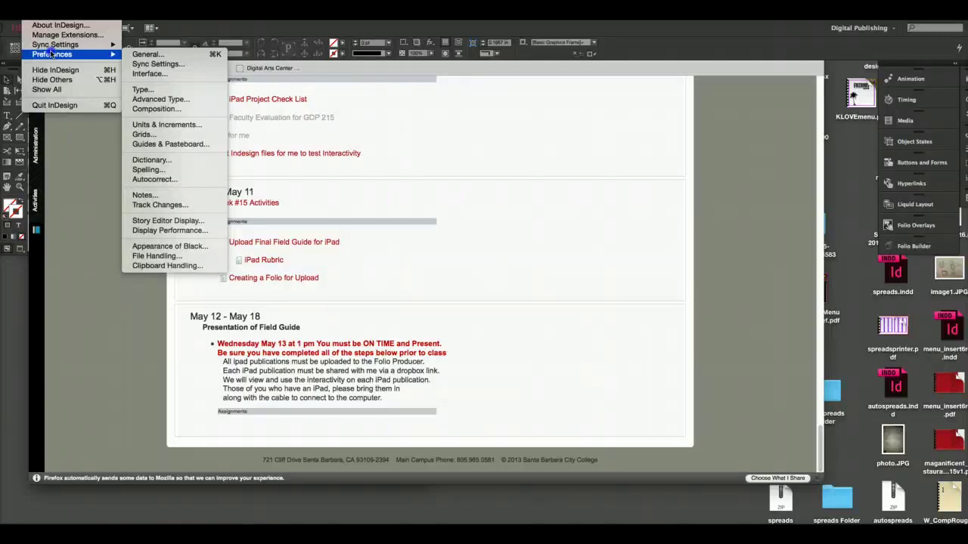
left_click(173, 129)
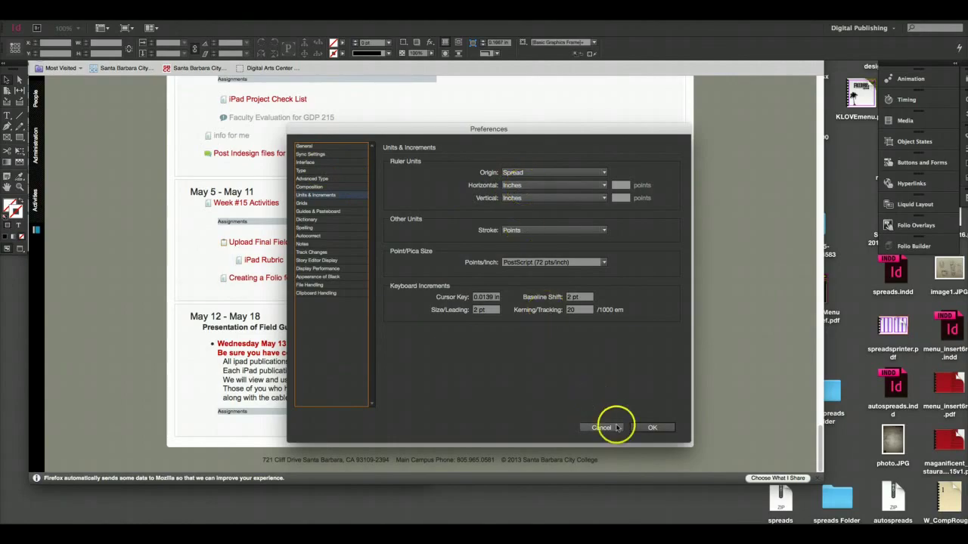
left_click(659, 428)
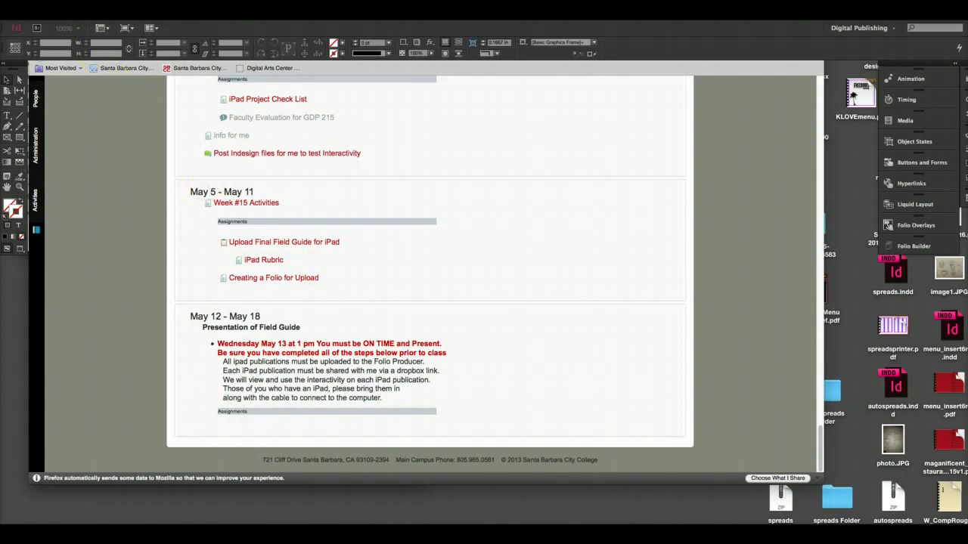
left_click(75, 11)
mouse_move(159, 25)
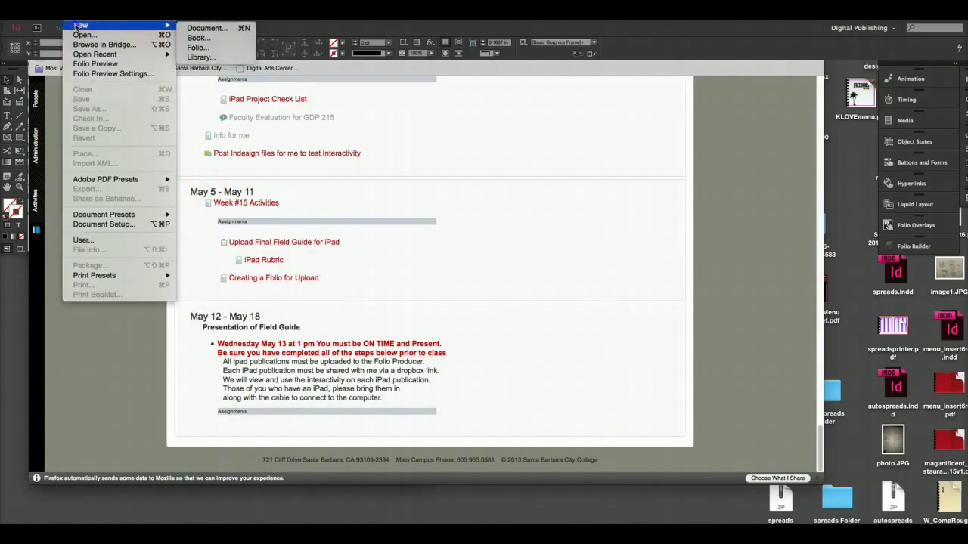
left_click(229, 31)
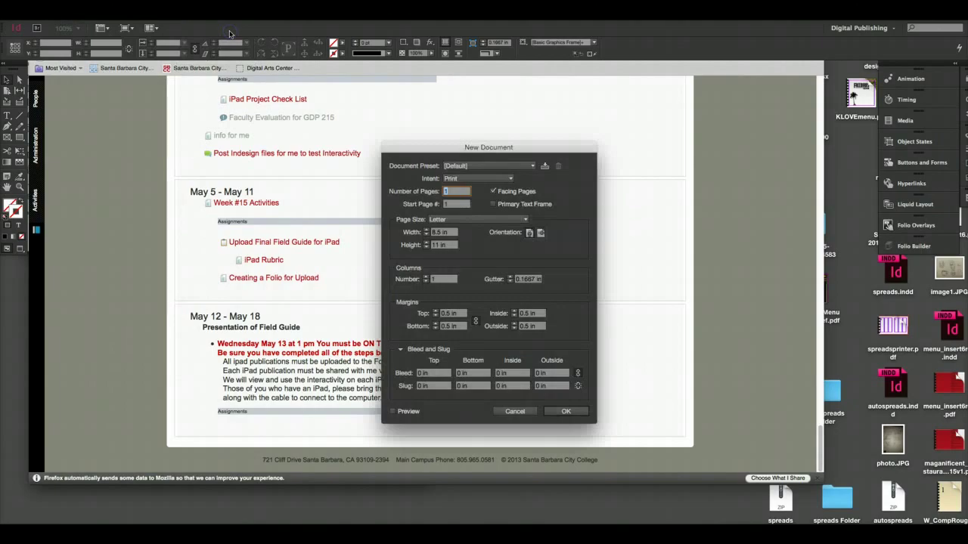
left_click(480, 179)
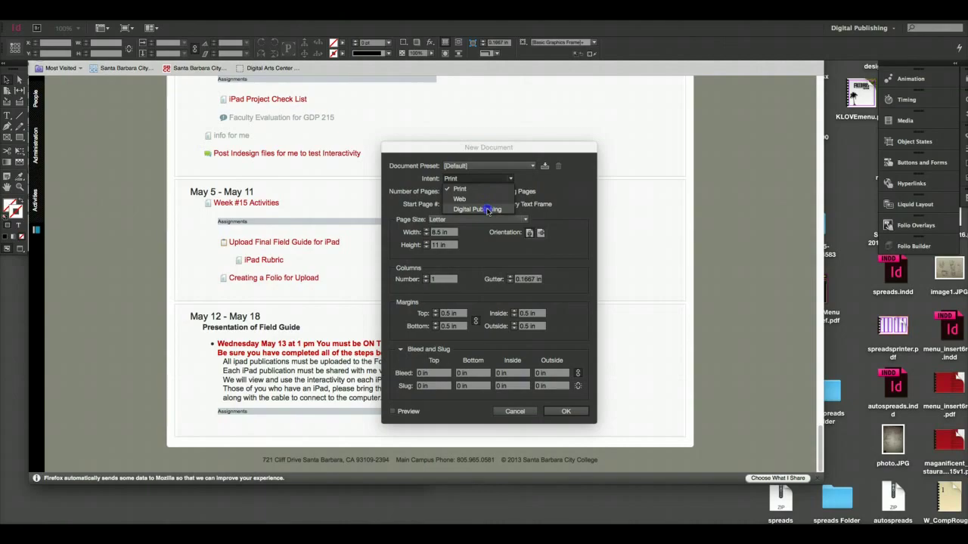
left_click(488, 209)
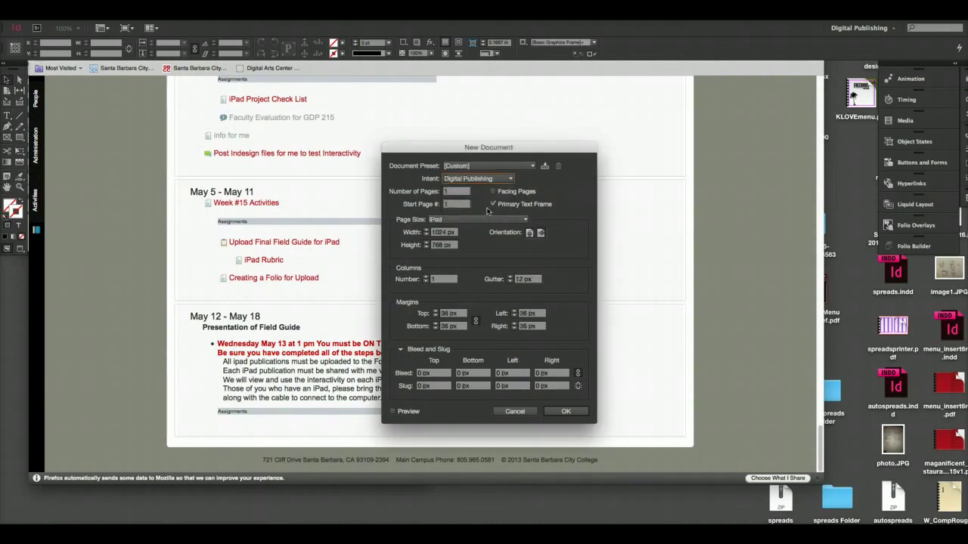
left_click(497, 210)
left_click(493, 205)
left_click(493, 205)
left_click(492, 206)
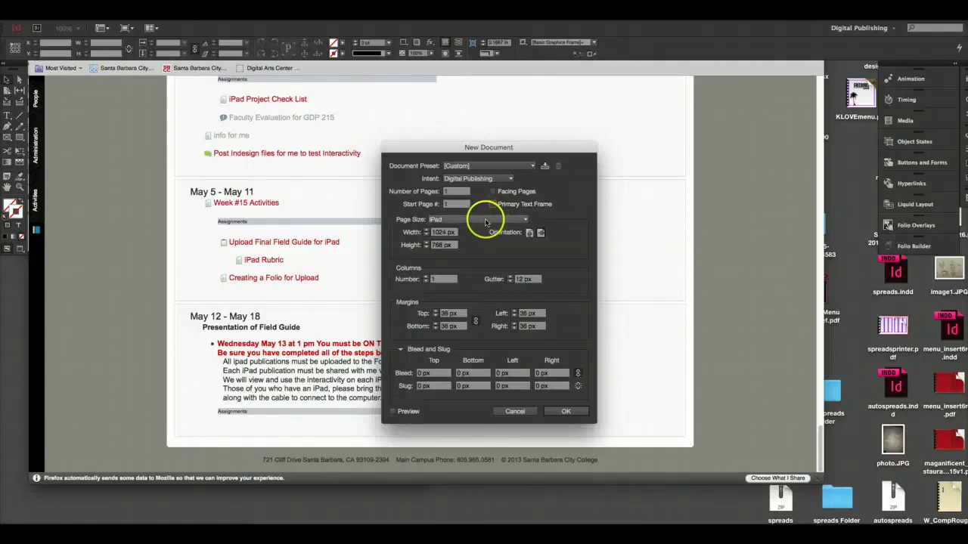
left_click(443, 235)
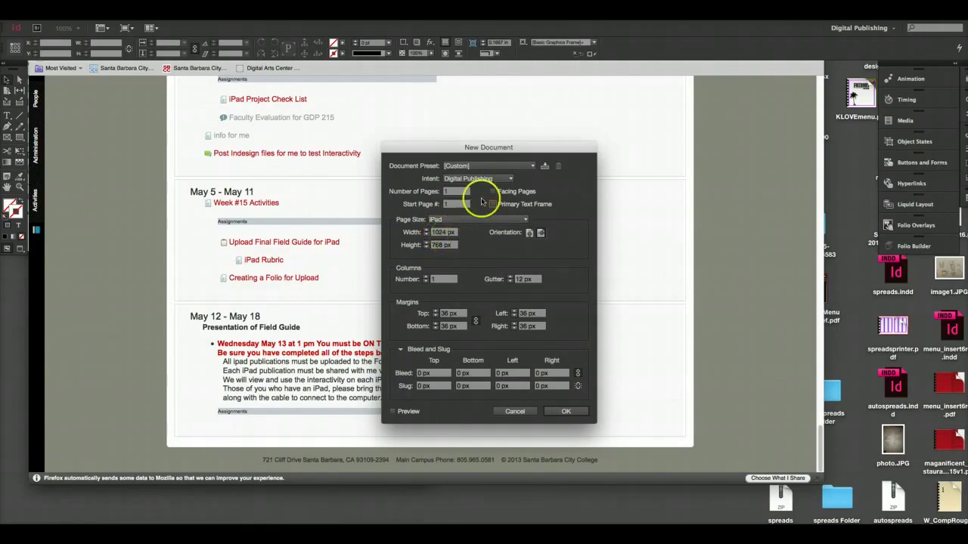
left_click_drag(529, 146, 423, 82)
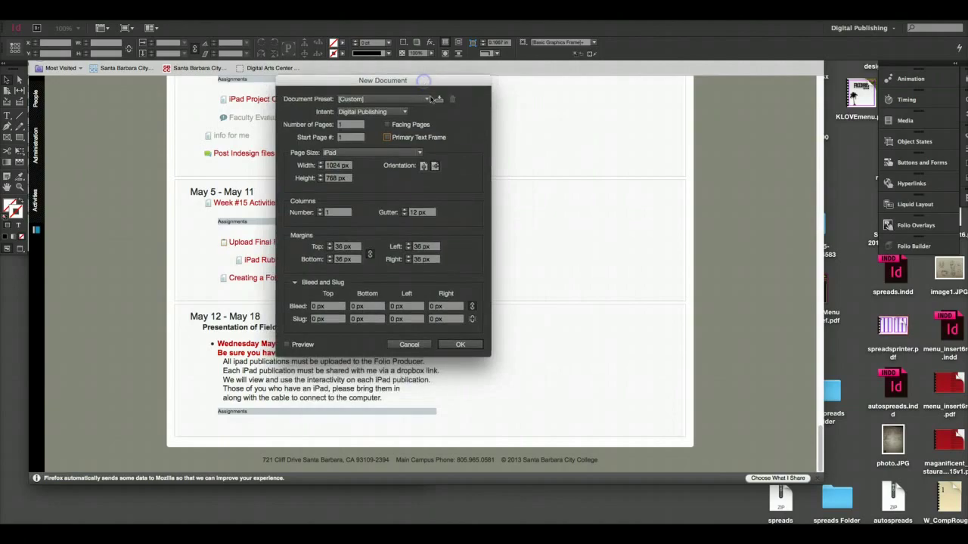
left_click(472, 192)
left_click(346, 249)
left_click(414, 348)
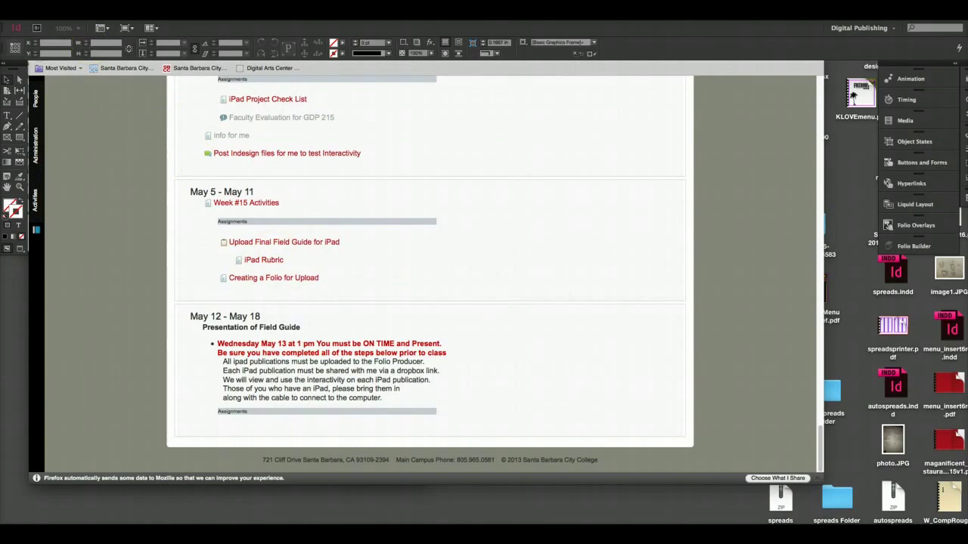
Review the Units & Increments preferences again, including the keyboard increments, and accept them as they are
left_click(45, 9)
mouse_move(113, 56)
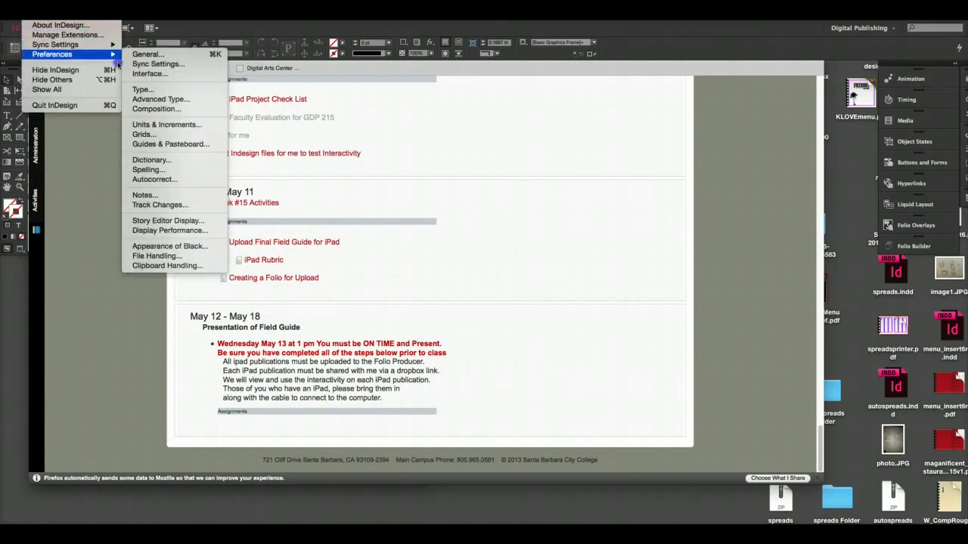
left_click(182, 124)
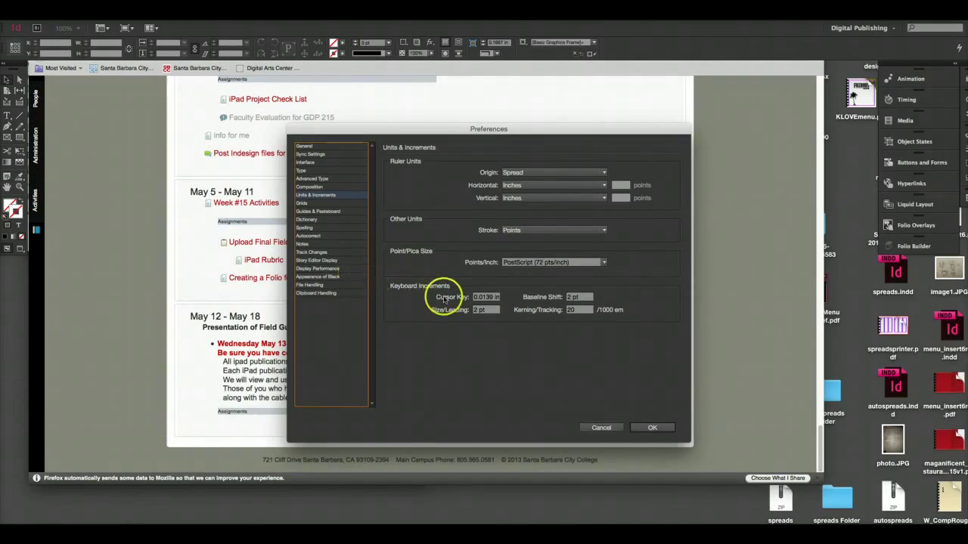
left_click(652, 429)
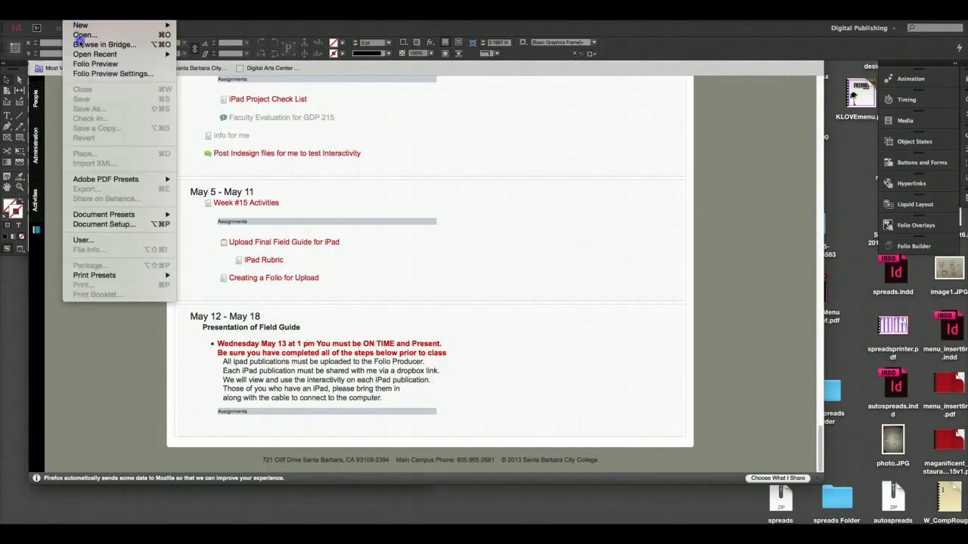
Begin a new document with the Digital Publishing intent at iPad page size, with the primary text frame turned off
mouse_move(82, 57)
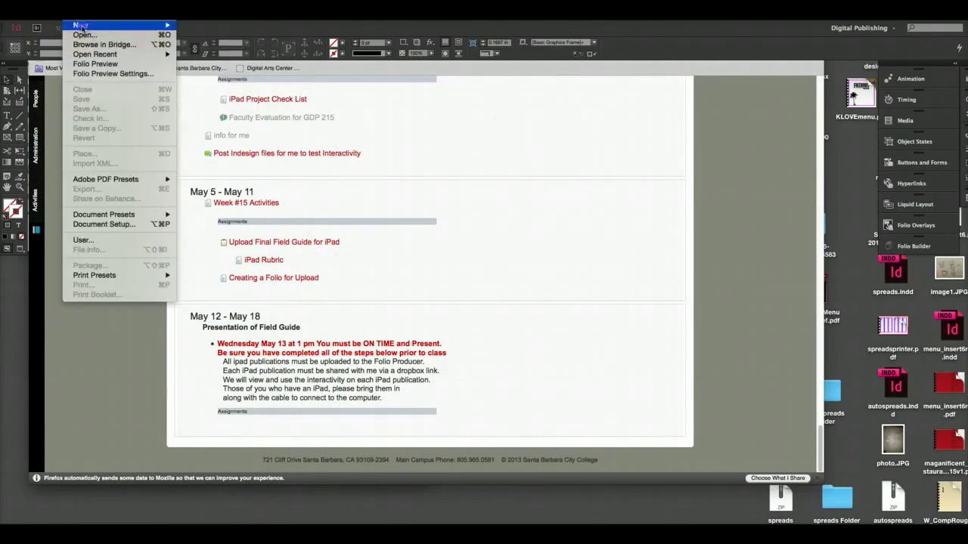
mouse_move(81, 27)
left_click(214, 28)
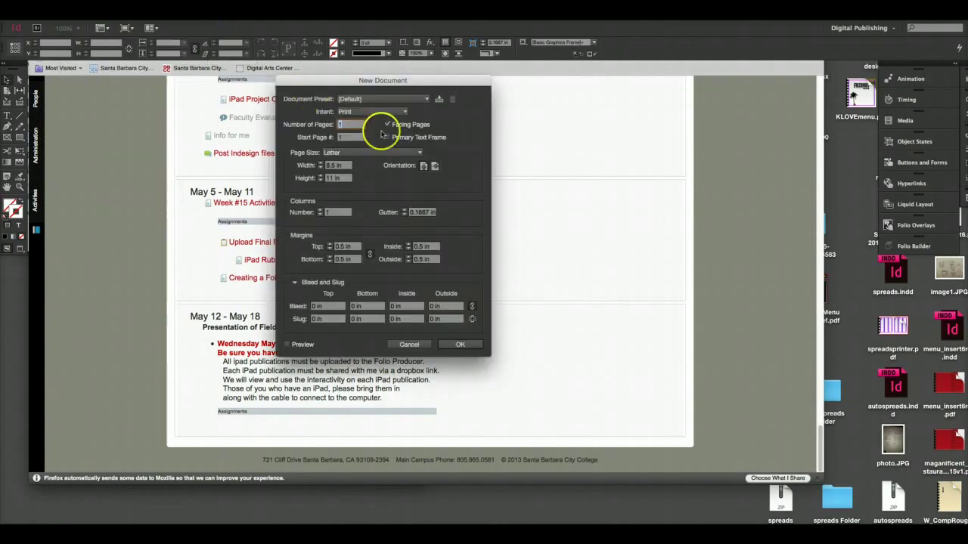
left_click(372, 111)
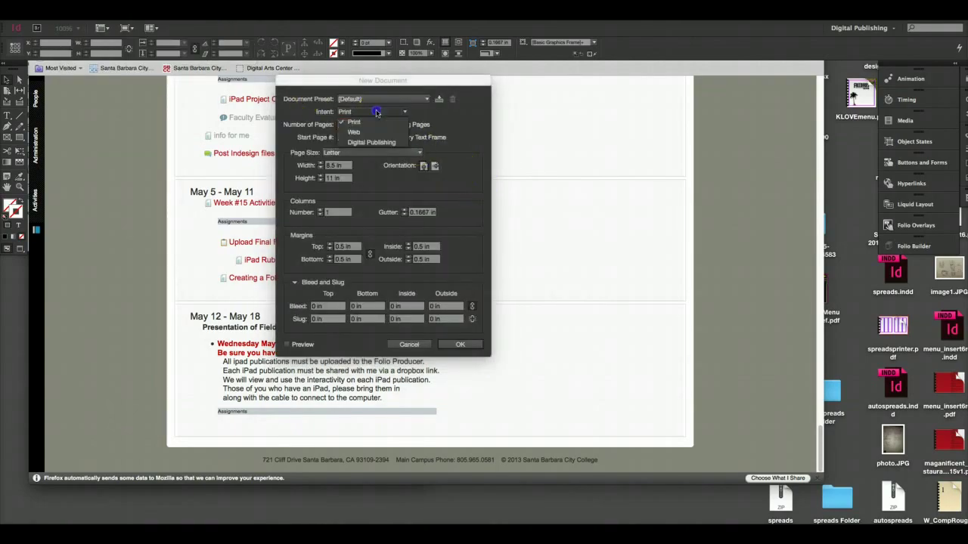
left_click(373, 142)
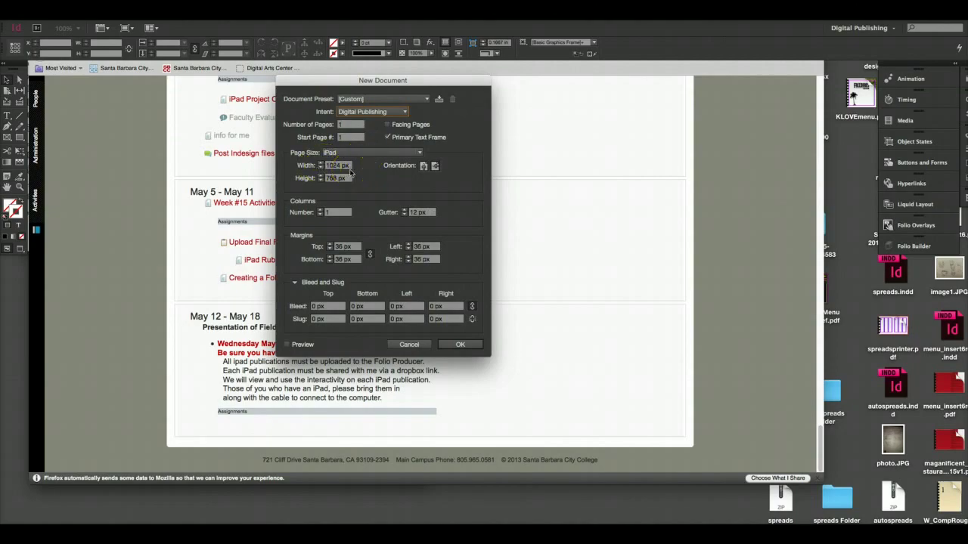
left_click(387, 137)
Set the new document's top margin to 0.5 inches
double_click(344, 247)
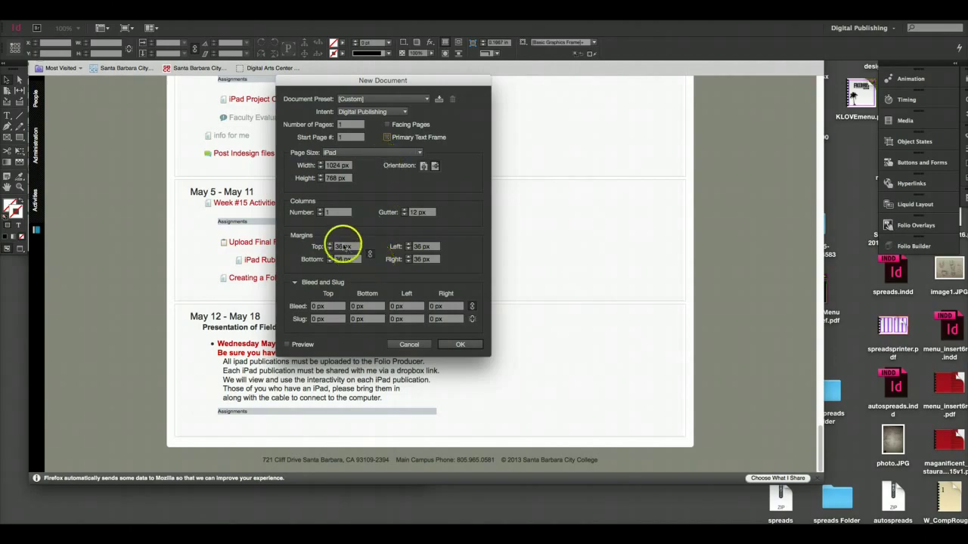
triple_click(344, 247)
type("5")
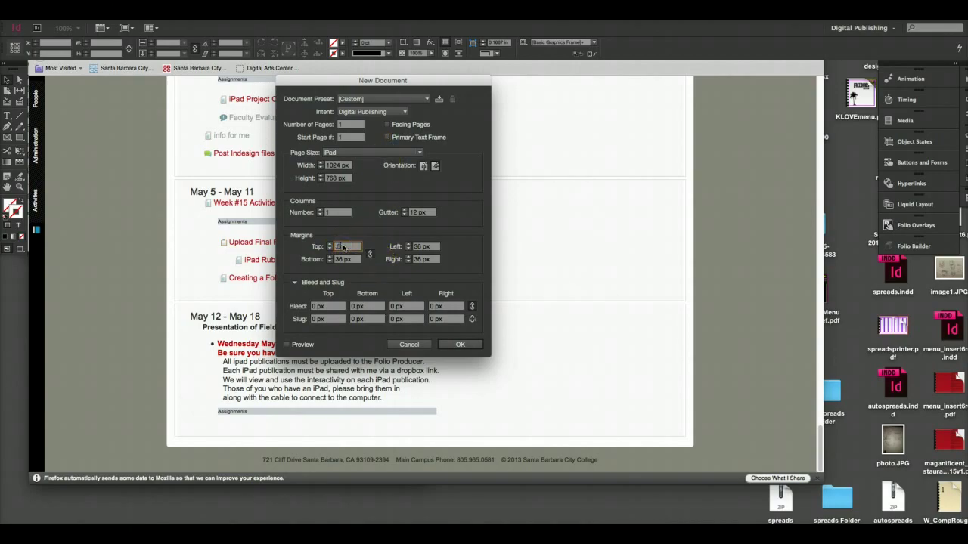
left_click(347, 260)
left_click(348, 259)
left_click(346, 248)
type("0.5 inches")
left_click(347, 259)
Give the new document 3 columns with an 18 px gutter and create it
left_click(320, 210)
left_click(320, 210)
left_click(340, 252)
left_click(427, 215)
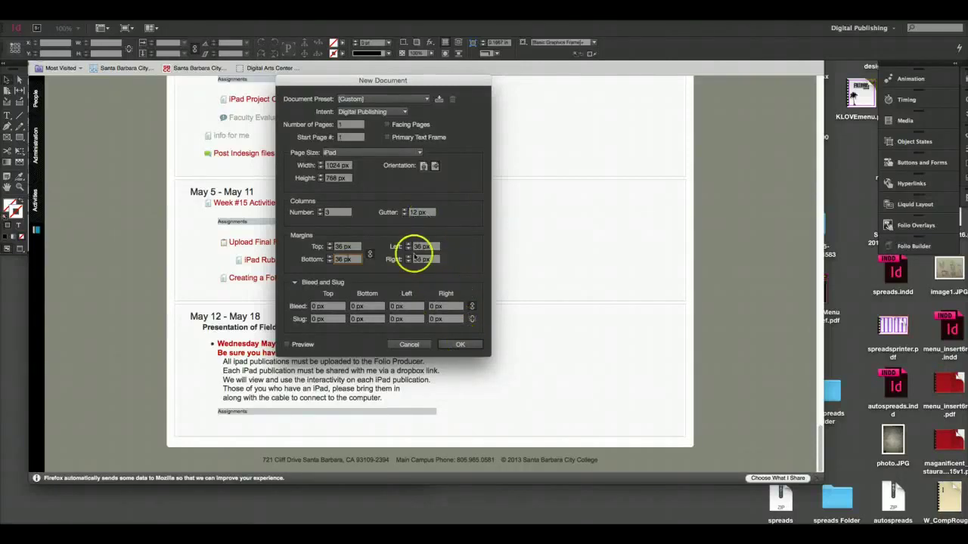
double_click(414, 213)
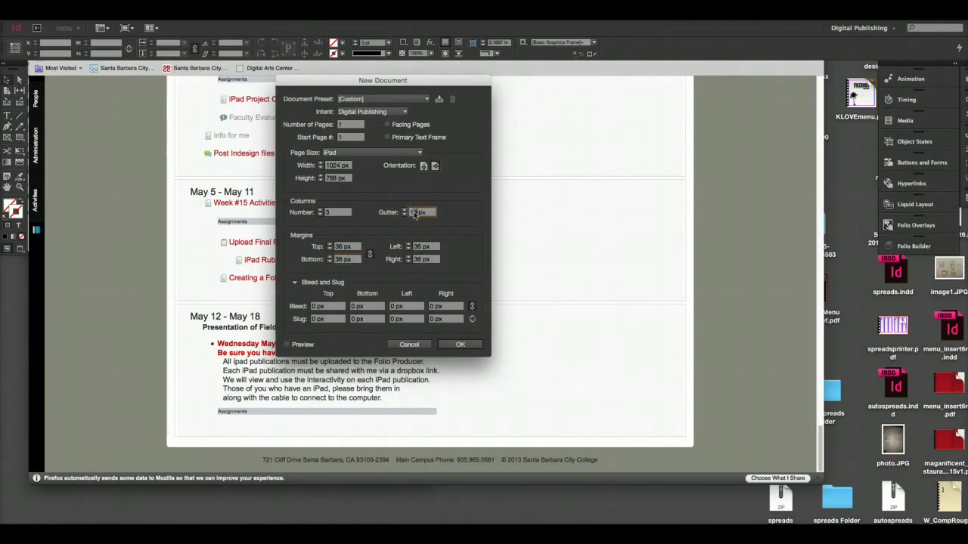
left_click(460, 344)
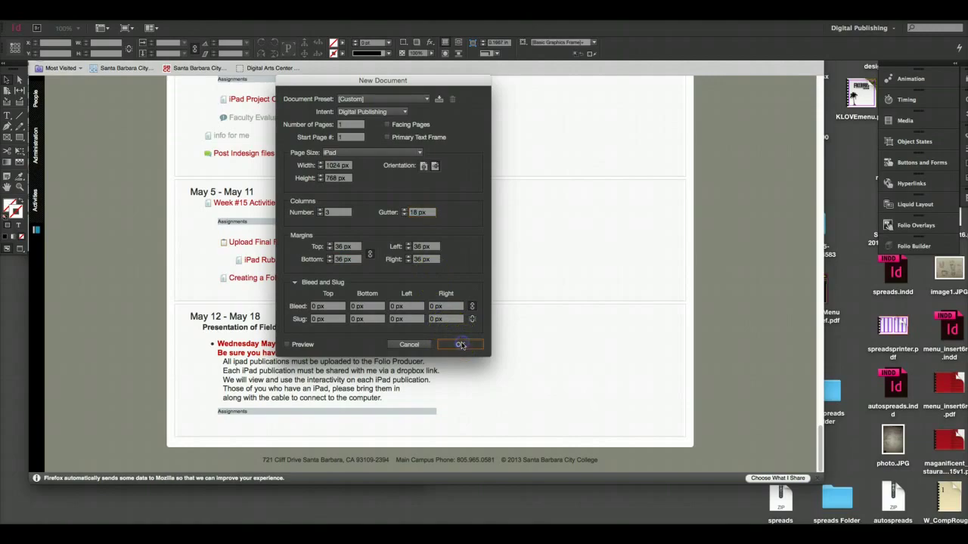
left_click(461, 346)
left_click(461, 345)
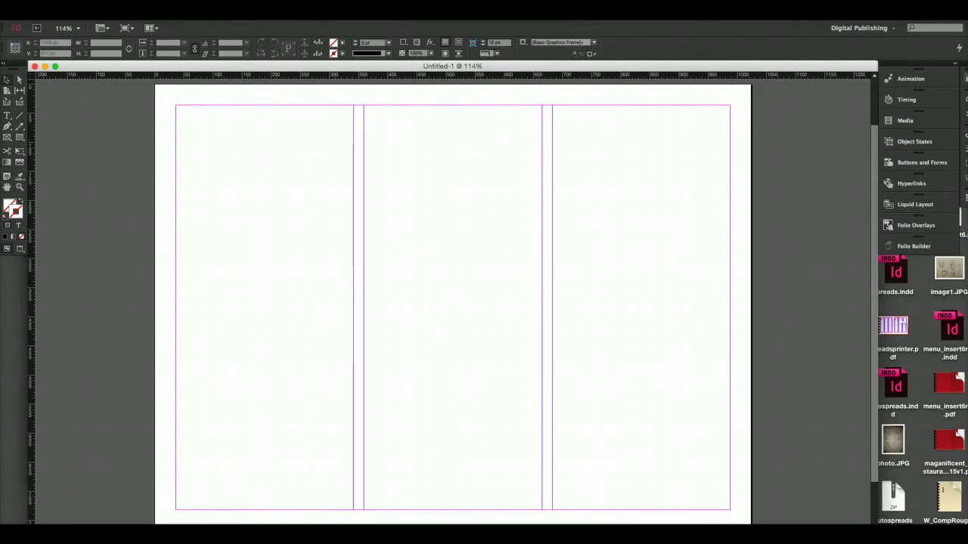
Display the document's pages in a floating Pages panel beside the layout and go to the A-Master page
key("super+F12")
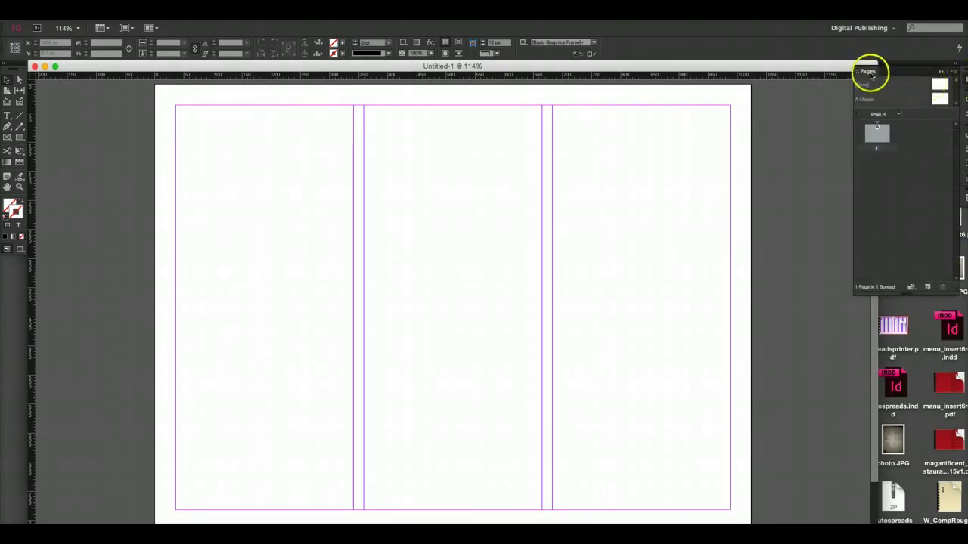
left_click_drag(868, 71, 721, 97)
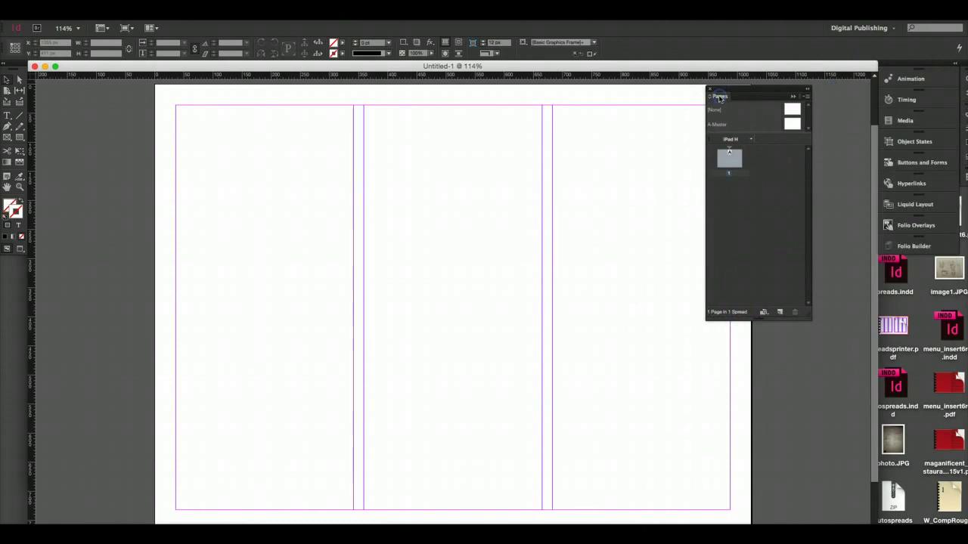
left_click(790, 127)
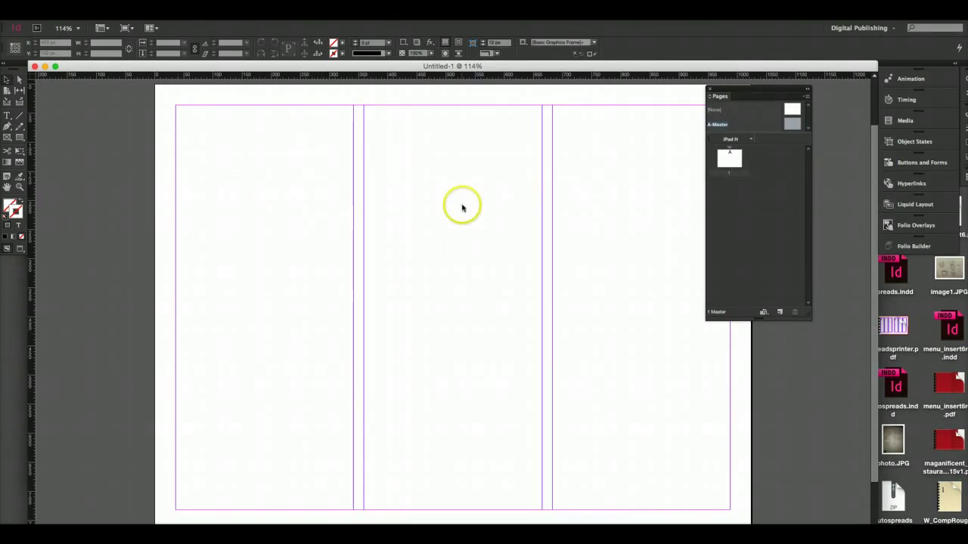
left_click_drag(741, 90, 795, 90)
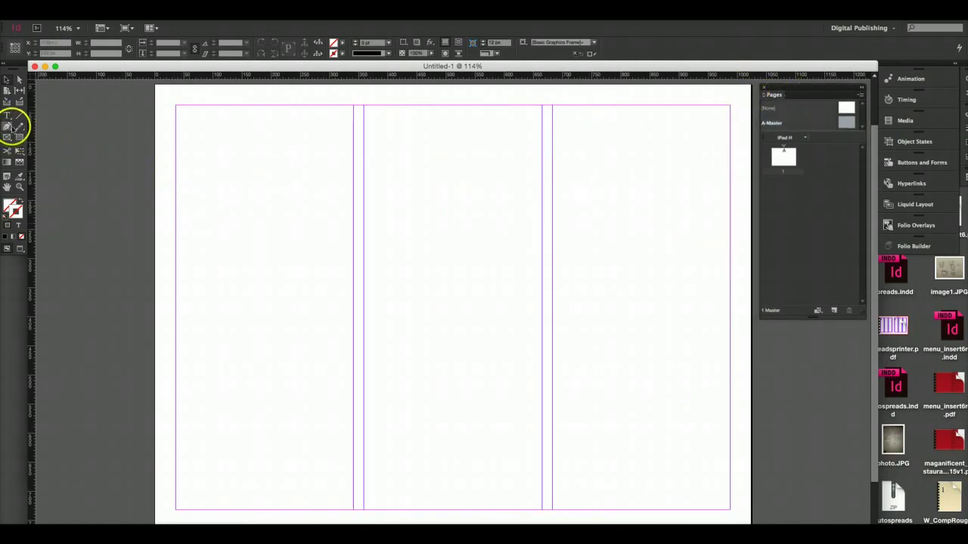
Draw a text frame in the first column and enter DATE
left_click(7, 116)
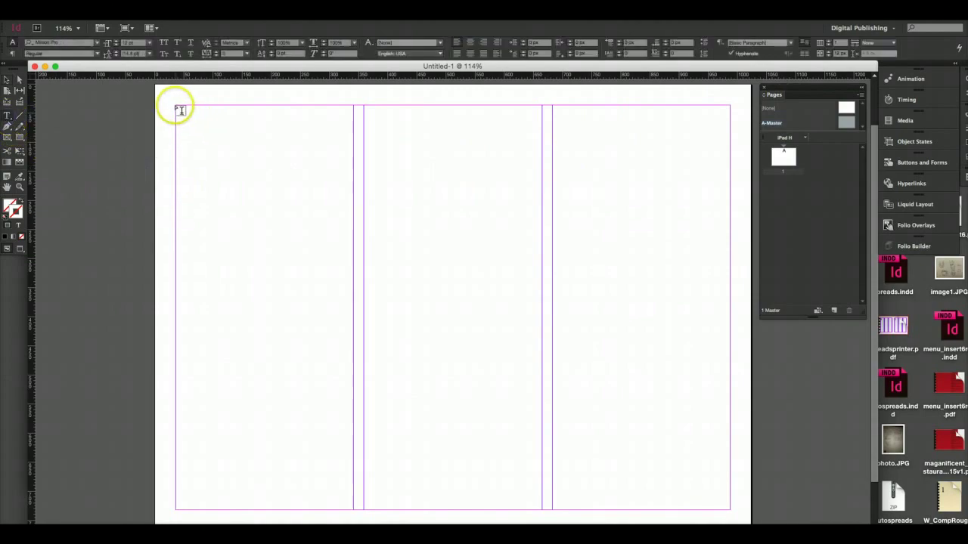
left_click_drag(181, 110, 354, 509)
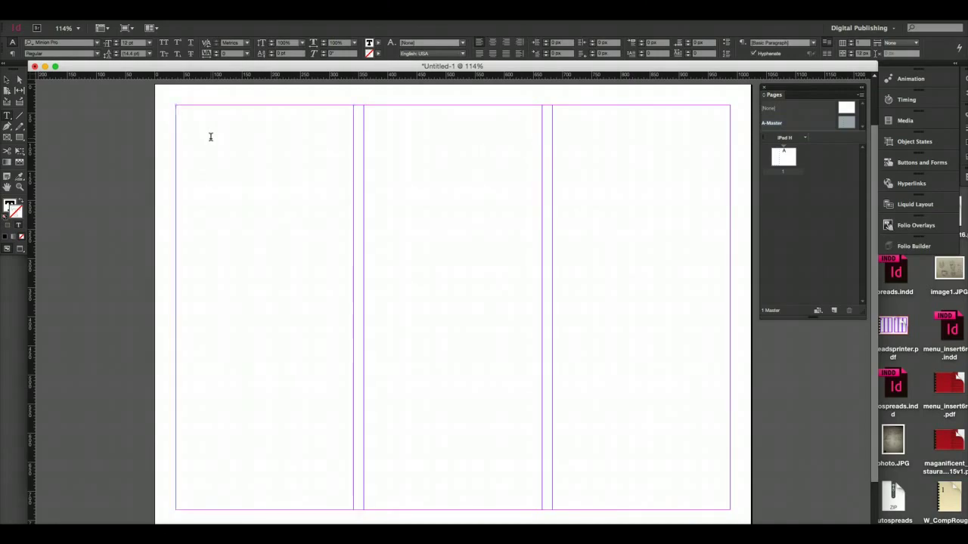
type("DATE")
Set the DATE text to 60 pt
key("super+a")
left_click(76, 69)
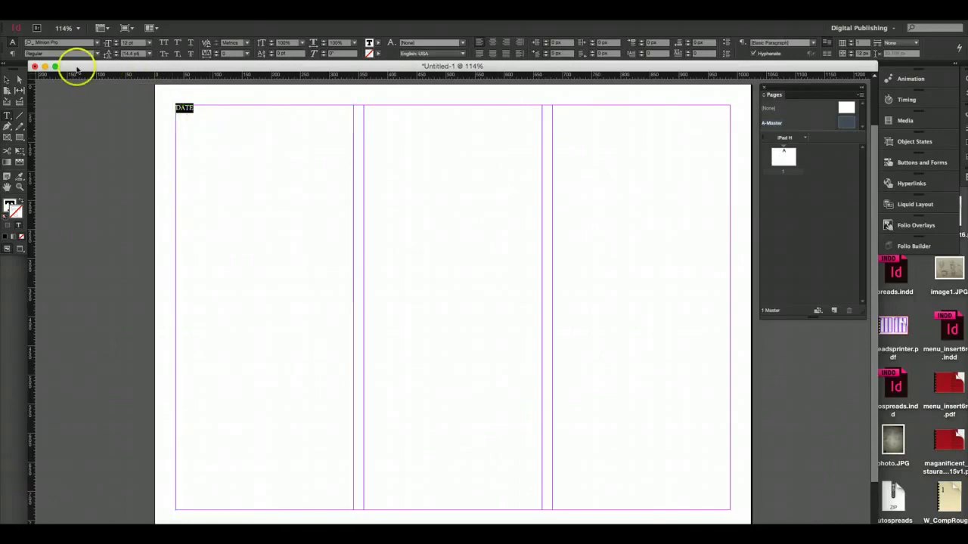
left_click(86, 41)
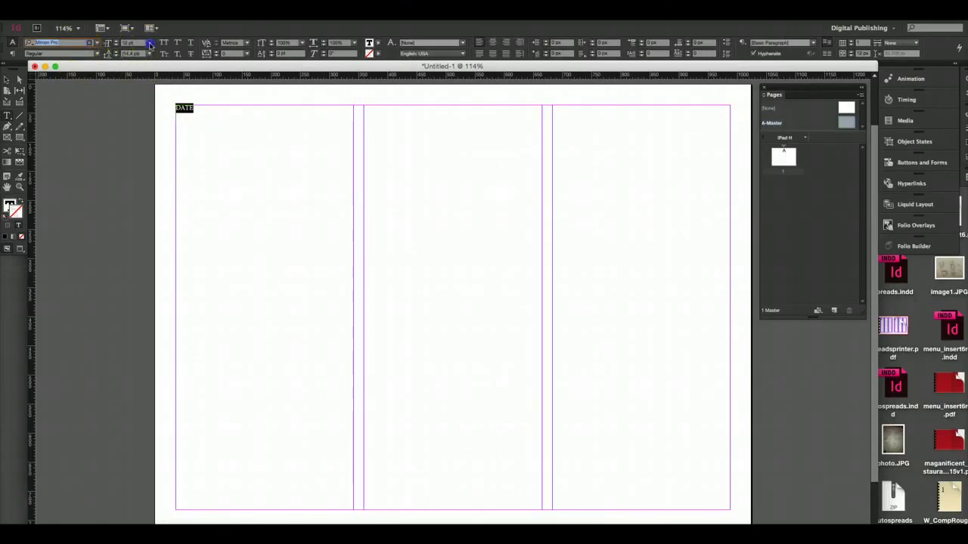
left_click(149, 44)
left_click(138, 190)
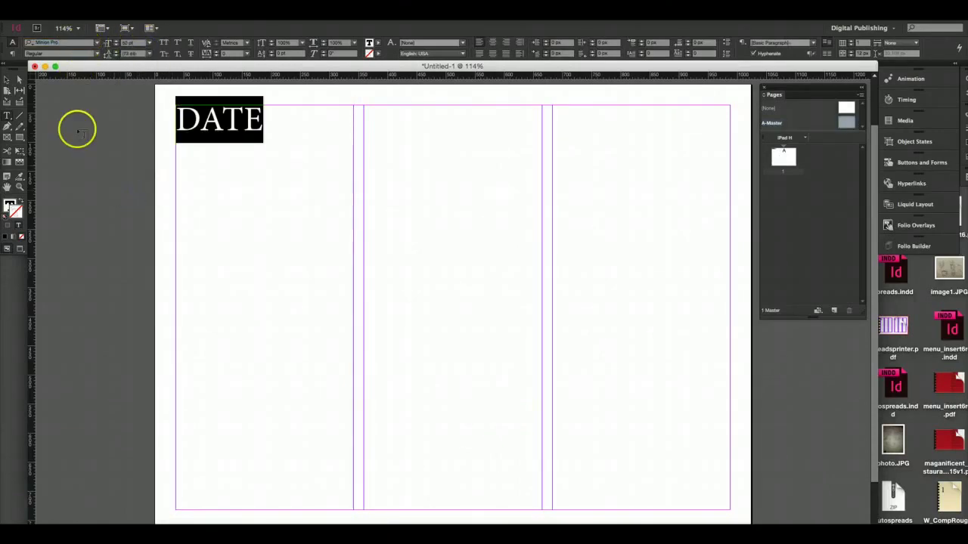
Widen the DATE frame to the full first column and duplicate it below as a label reading SAGO
left_click(7, 79)
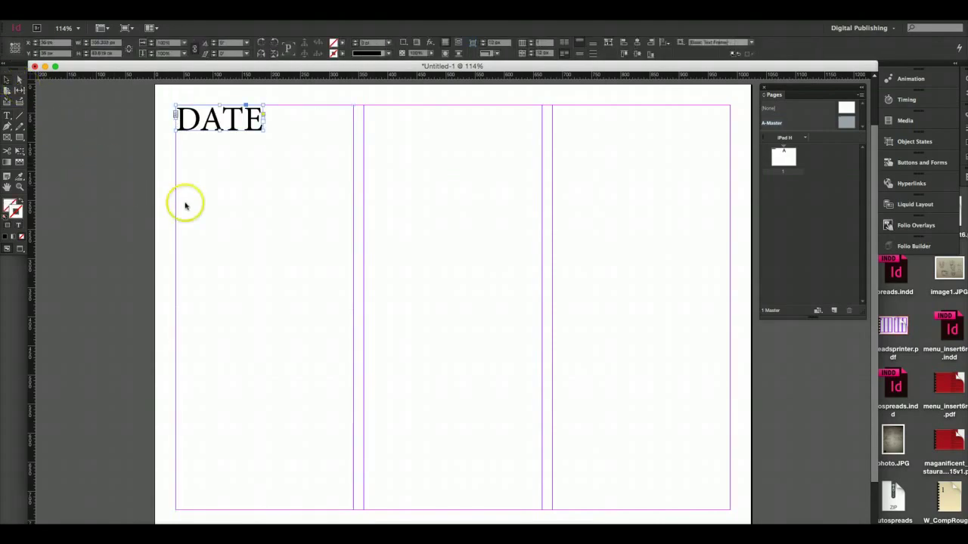
left_click_drag(264, 130, 249, 182)
double_click(249, 178)
double_click(248, 178)
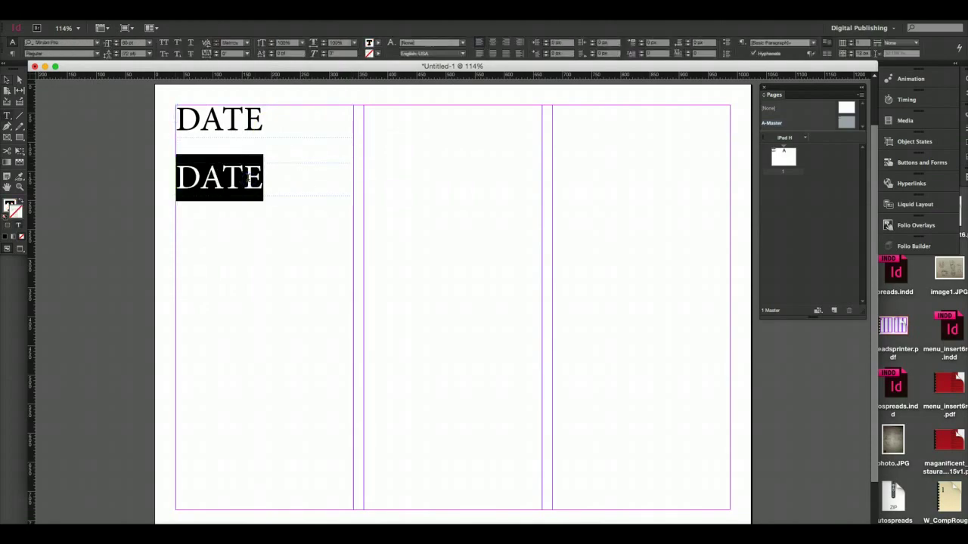
type("sag")
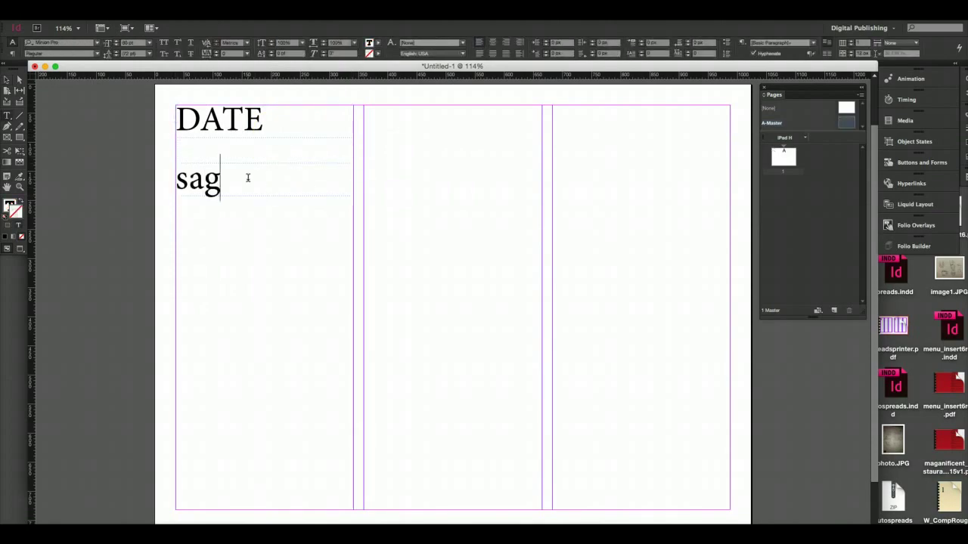
double_click(247, 177)
type("SAGO")
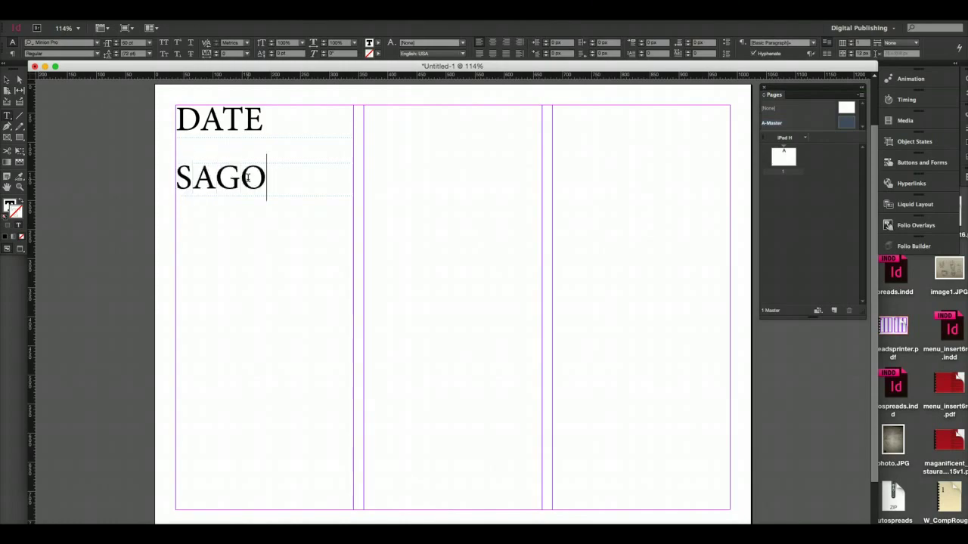
key("Escape")
Duplicate the SAGO frame below it and replace the copy's text with ROYAL
left_click_drag(252, 183, 255, 253)
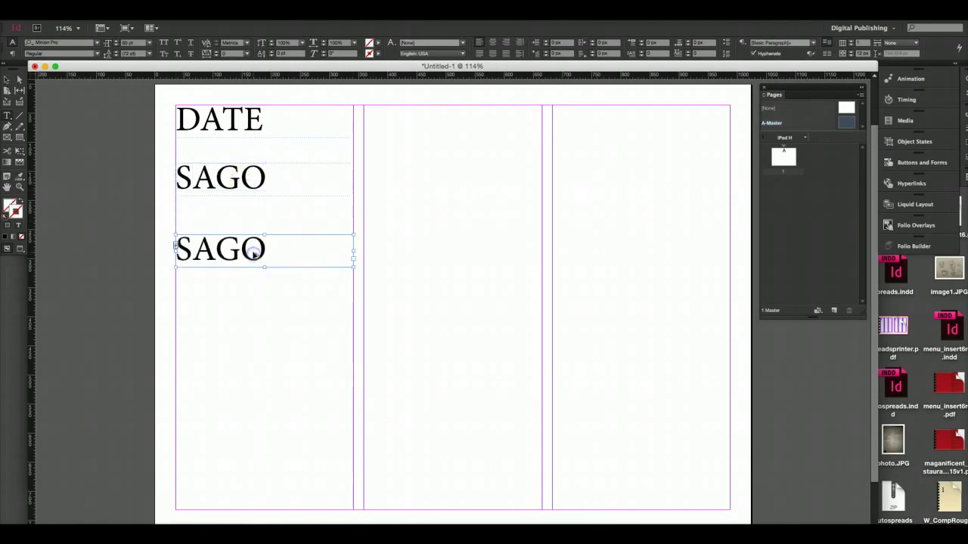
double_click(253, 249)
double_click(253, 250)
type("R")
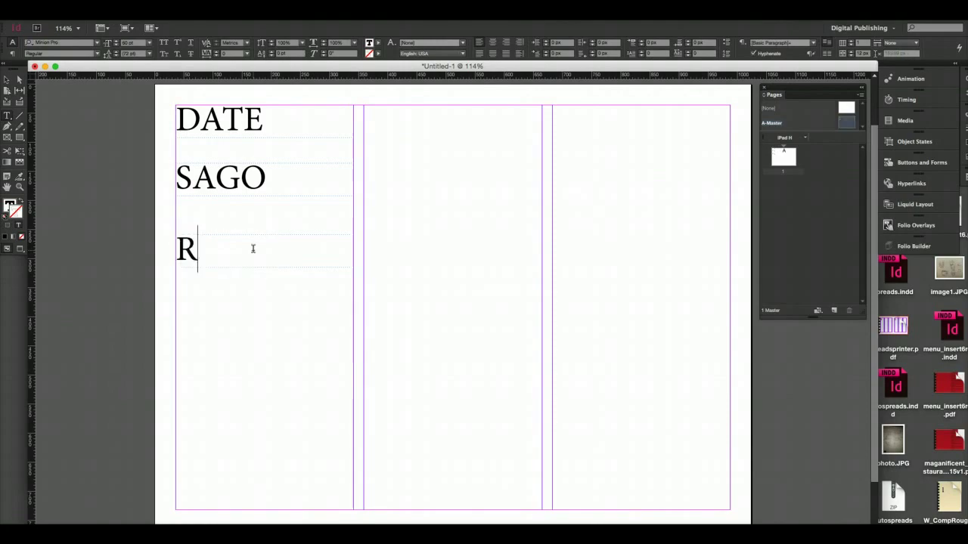
type("OY")
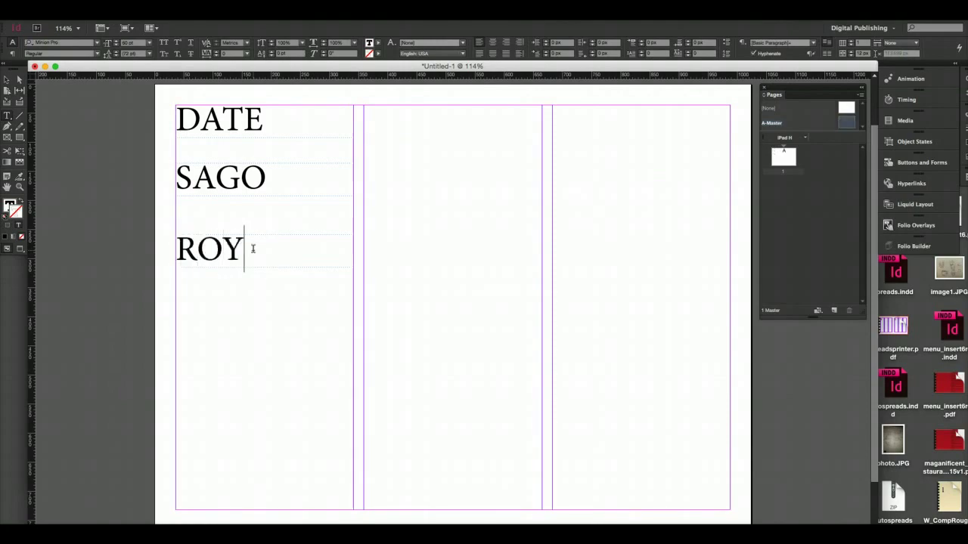
type("A;L")
key("Escape")
Duplicate the ROYAL frame below it and replace the copy's text with KING
left_click_drag(255, 252, 260, 317)
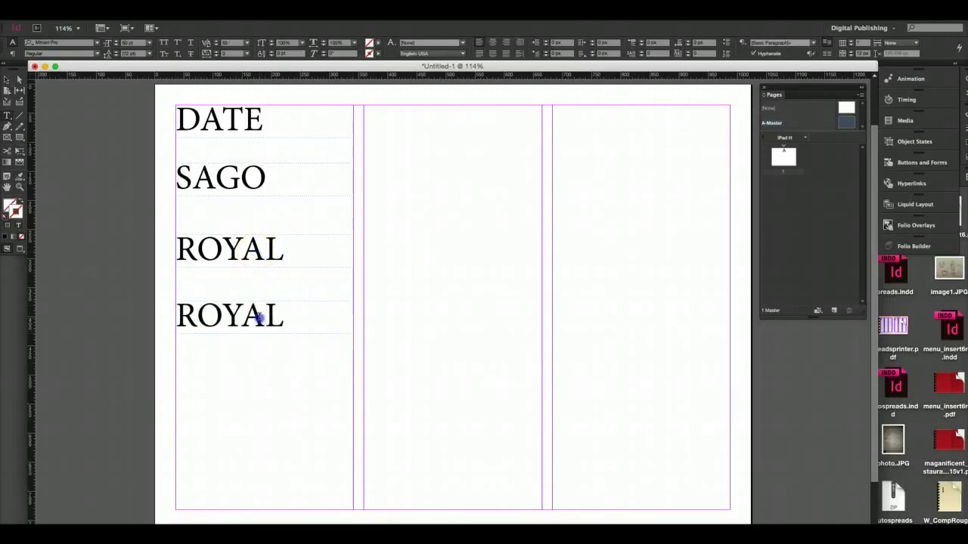
double_click(260, 317)
double_click(260, 317)
type("KING")
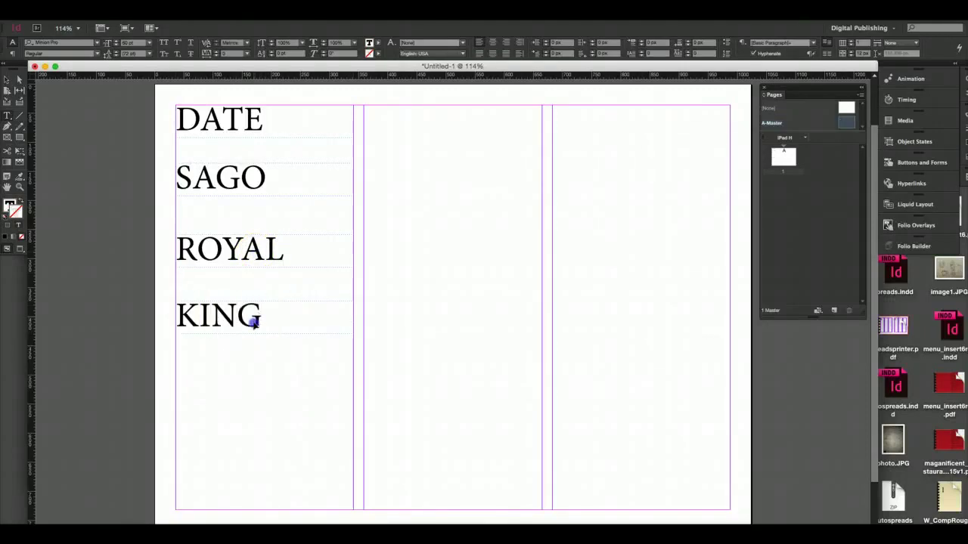
Duplicate the KING frame below it, replace the copy's text with QUEEN, and leave text editing
left_click_drag(255, 322, 255, 378)
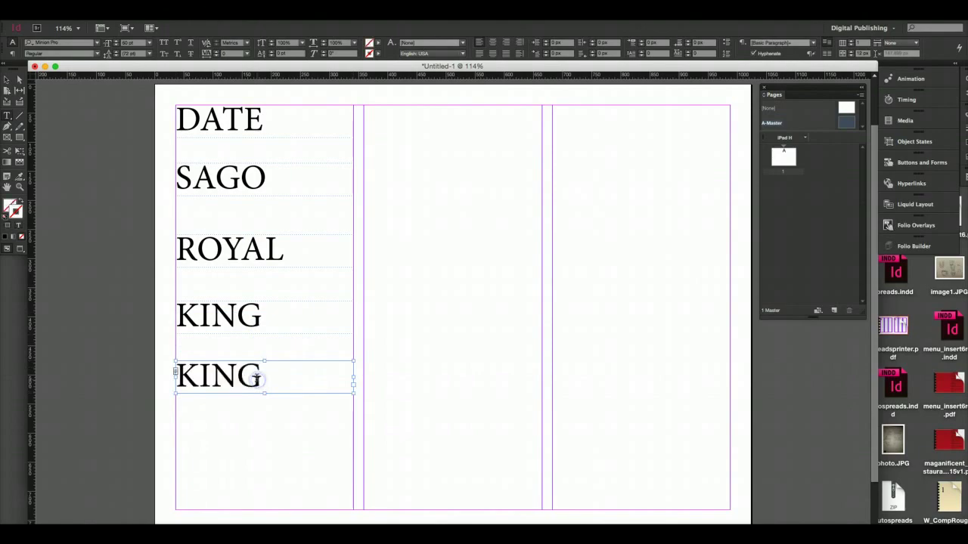
double_click(258, 376)
type("QUEEN")
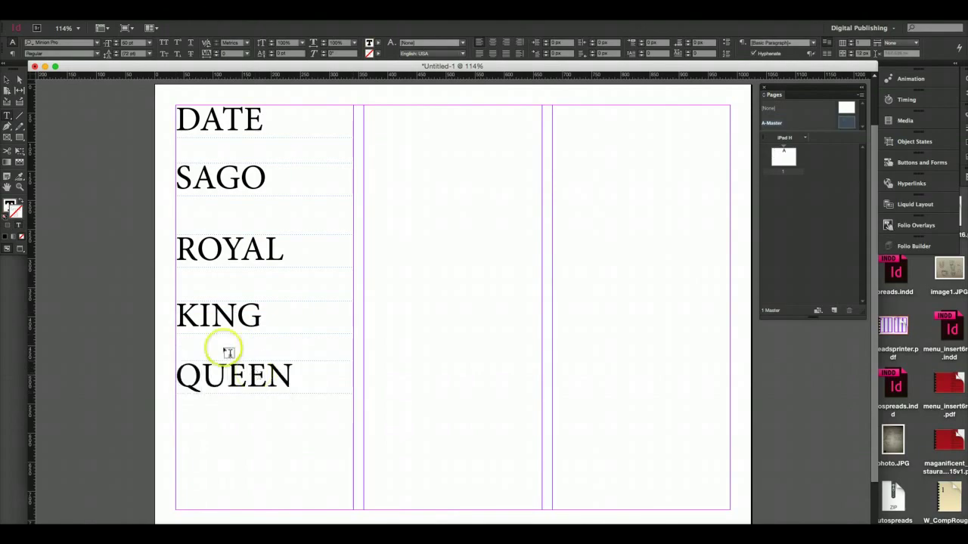
left_click(7, 80)
double_click(8, 80)
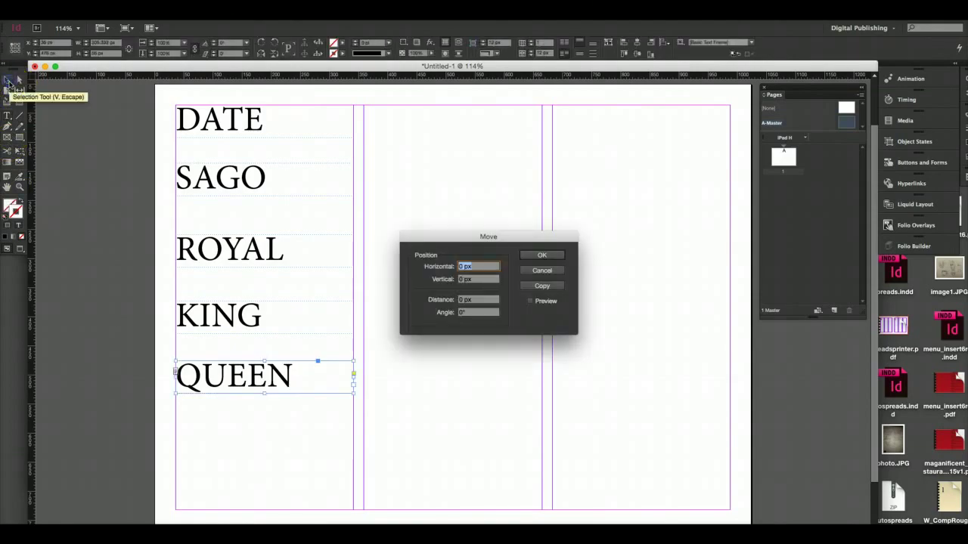
left_click(542, 256)
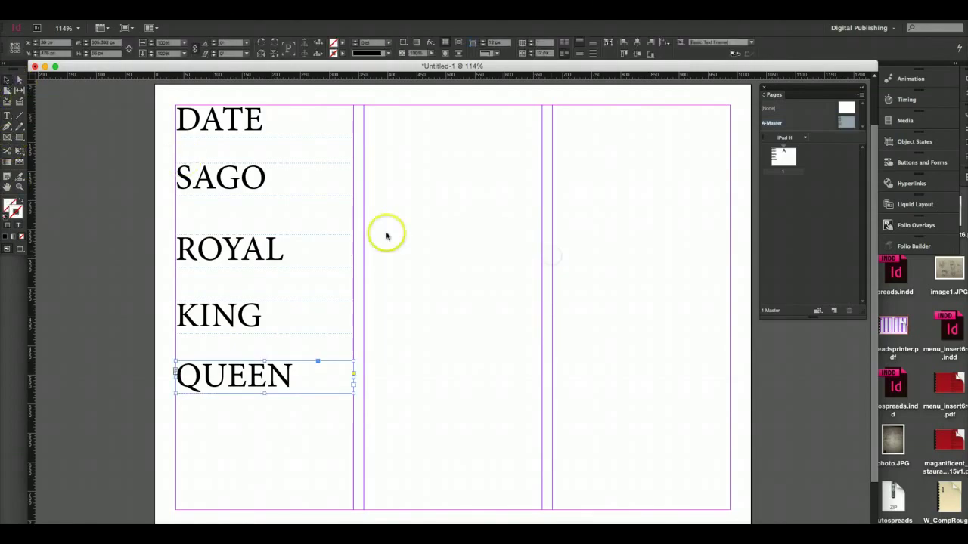
Group the five label frames and extend the group's left edge to the left edge of the page
left_click_drag(162, 119, 327, 394)
right_click(313, 371)
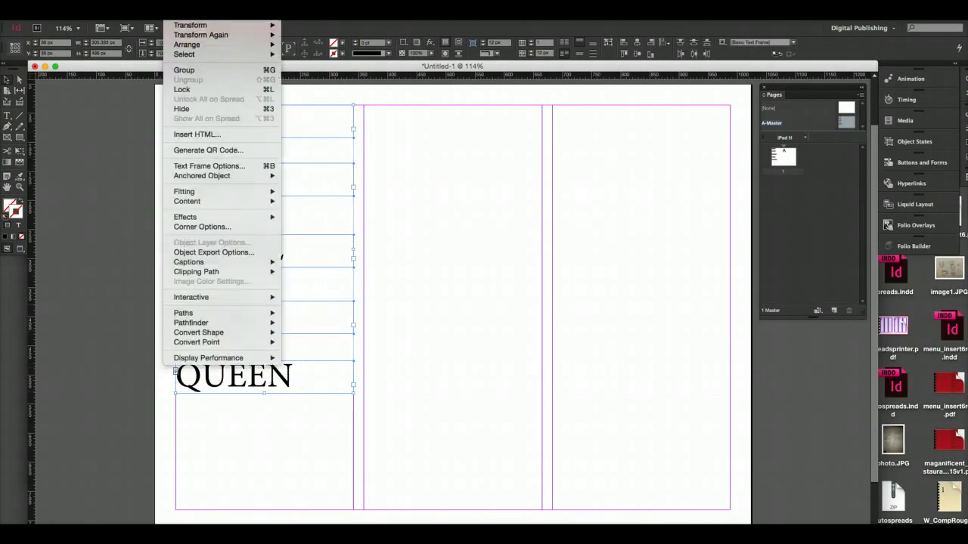
left_click(282, 257)
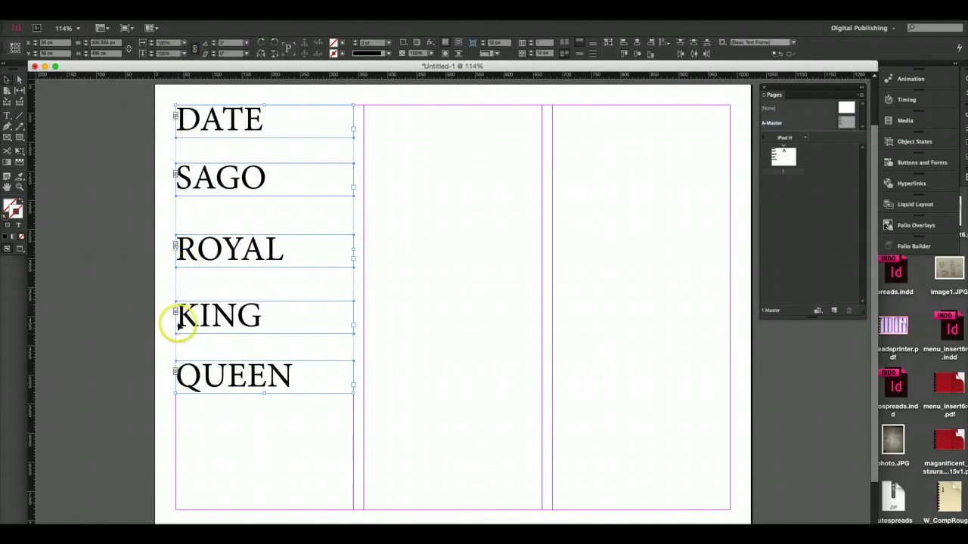
key("super+g")
left_click_drag(175, 250, 155, 248)
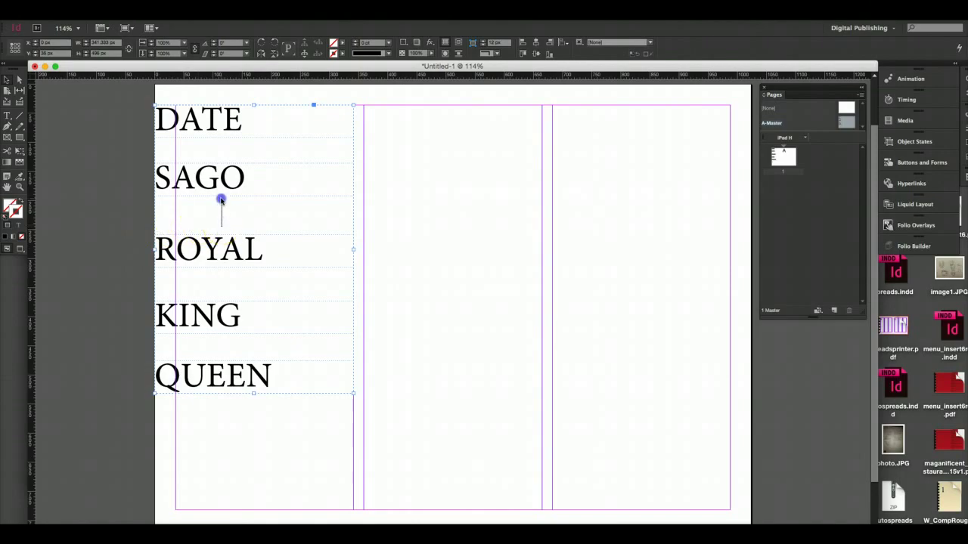
Move the label group up to the top edge of the page and ungroup it
left_click_drag(220, 200, 225, 159)
right_click(156, 370)
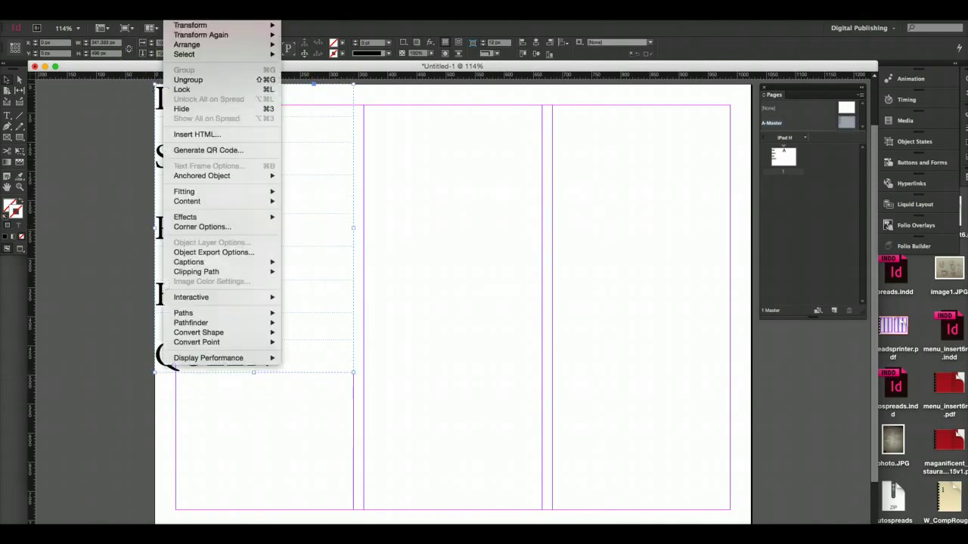
key("Escape")
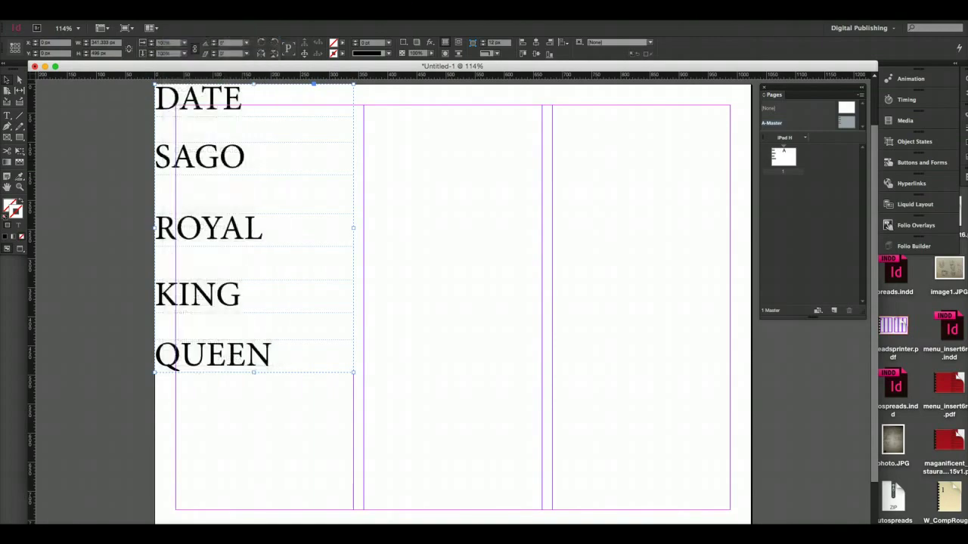
Set the vertical justification of the five label frames to Center, with the preview turned on
right_click(157, 371)
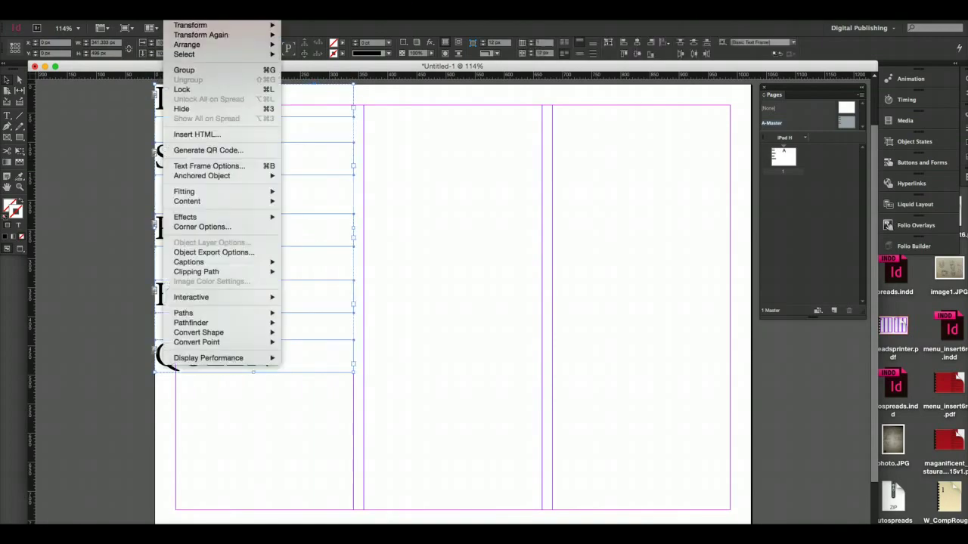
left_click(217, 172)
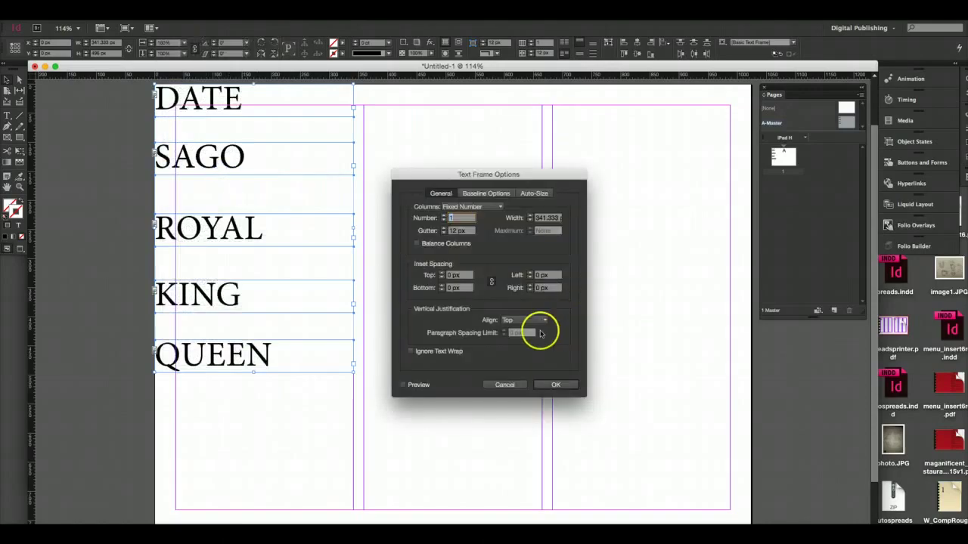
left_click(540, 333)
left_click(532, 340)
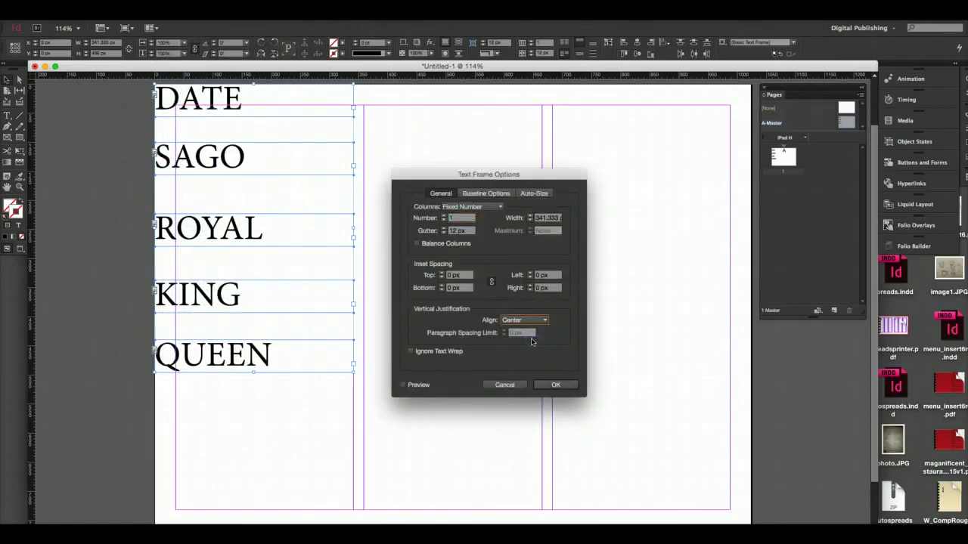
left_click(403, 385)
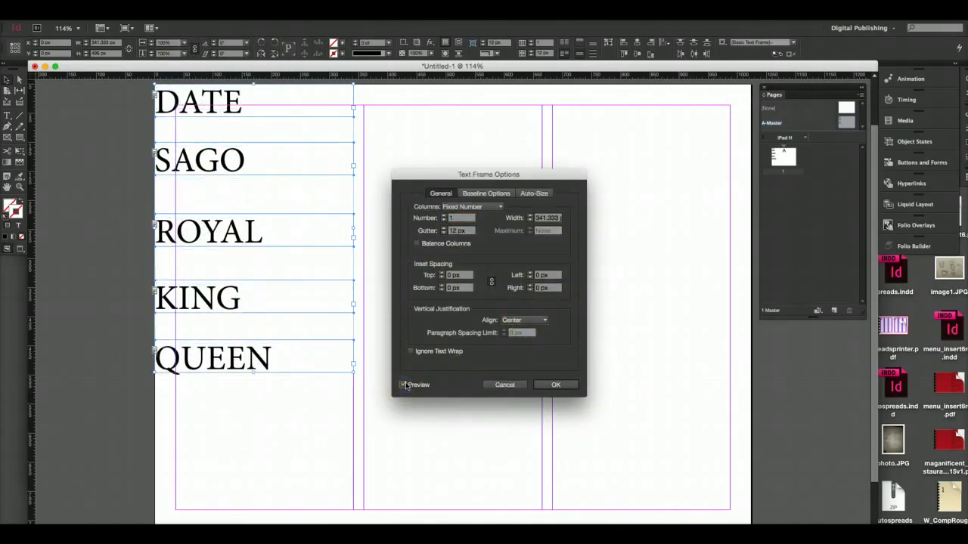
left_click(558, 385)
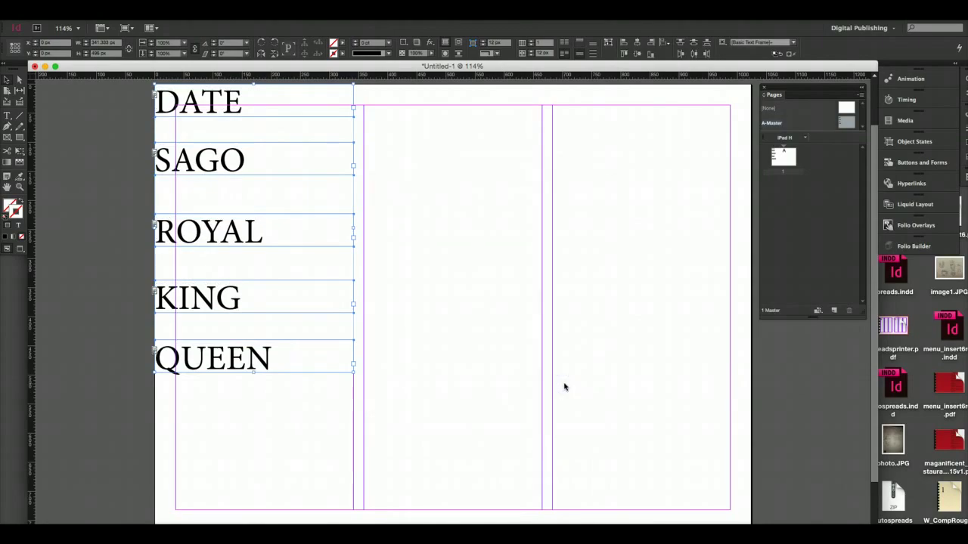
Unlink the inset spacing of the five label frames and set only their left inset to 36 px
key("super+shift+c")
left_click(605, 369)
left_click(186, 15)
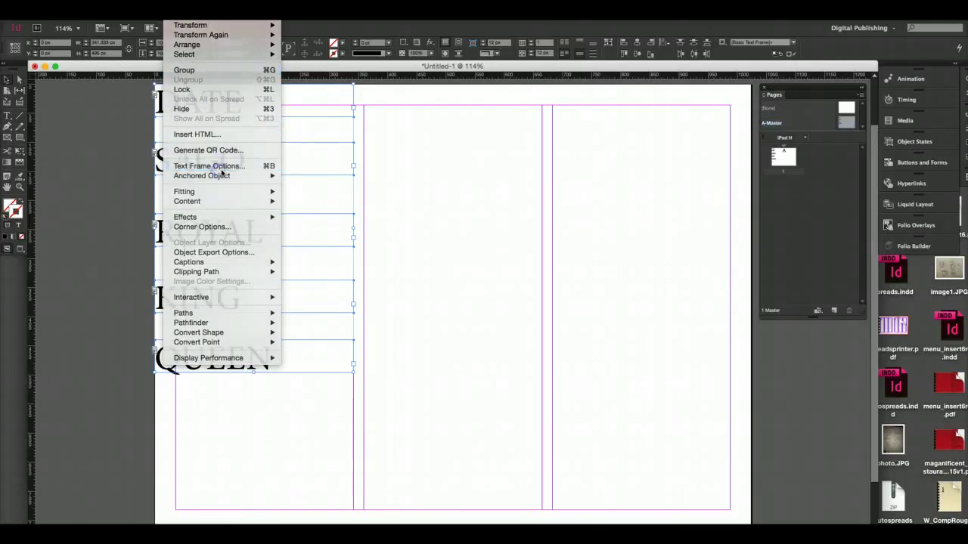
left_click(217, 167)
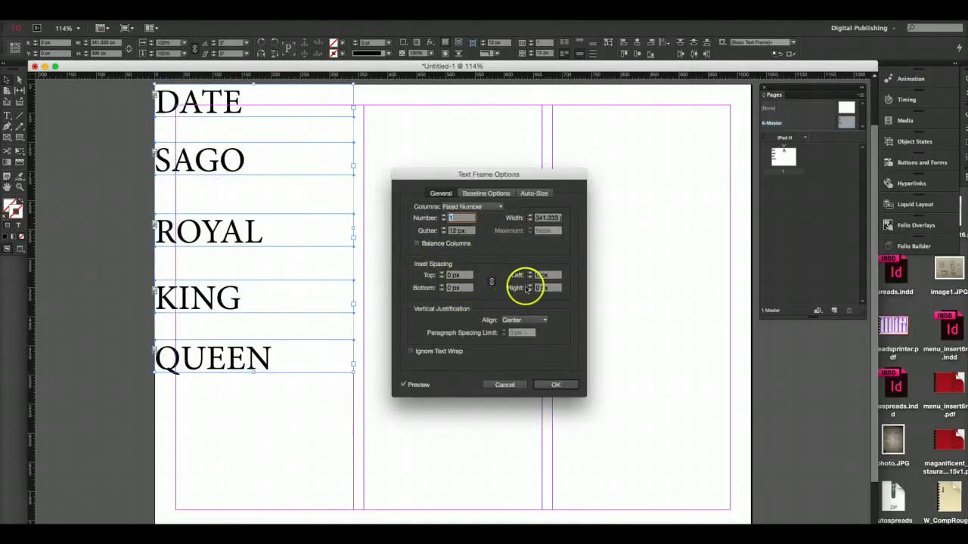
left_click(492, 280)
left_click(546, 277)
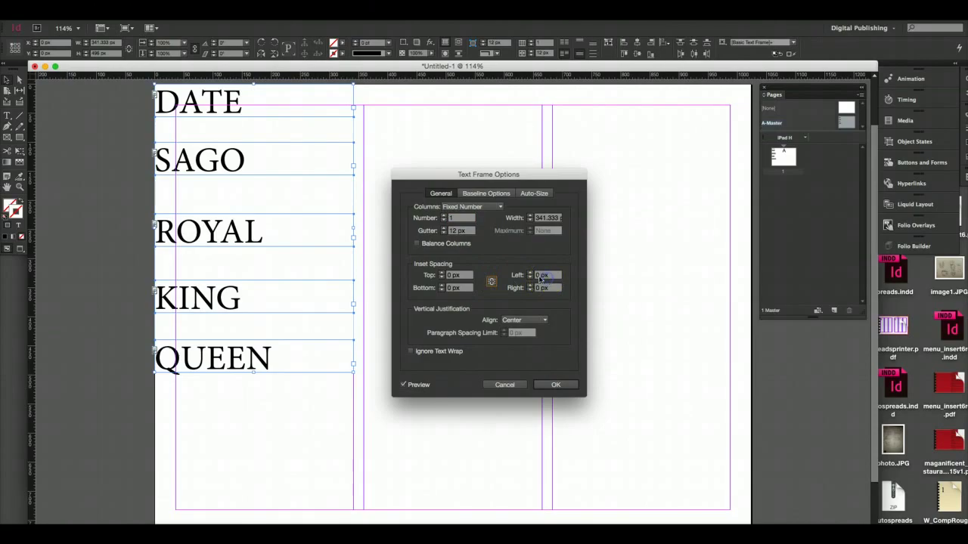
double_click(540, 276)
type("36")
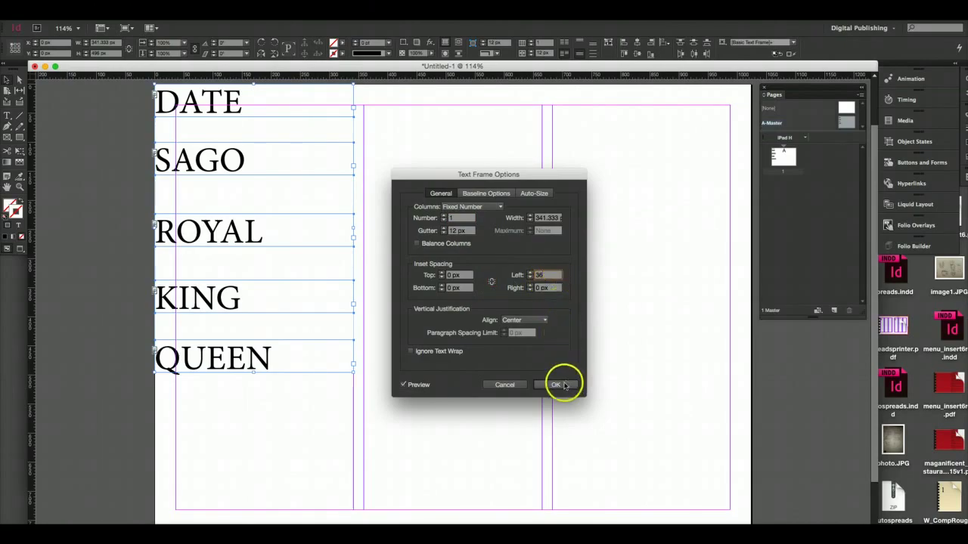
left_click(562, 386)
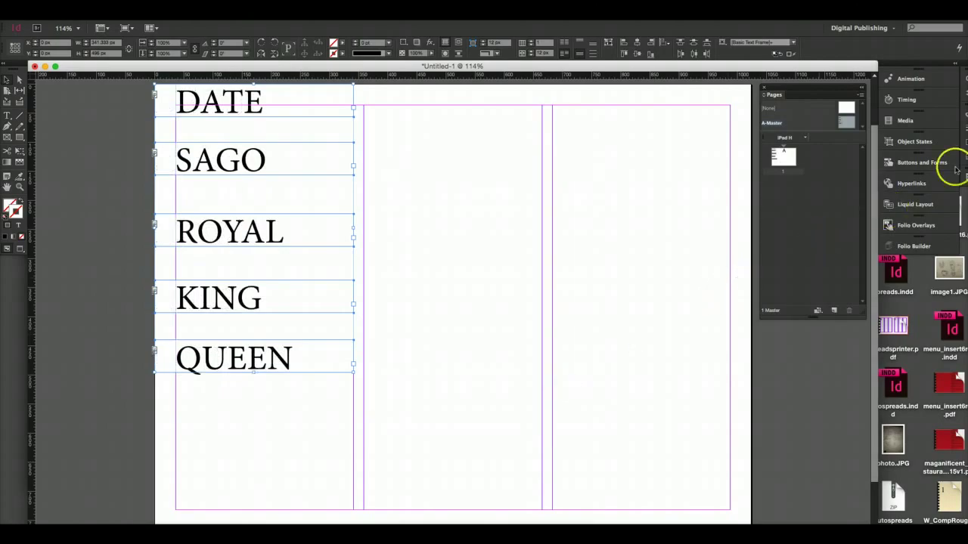
Apply a blue stroke colour from the RGB spectrum to the five label frames
left_click(964, 113)
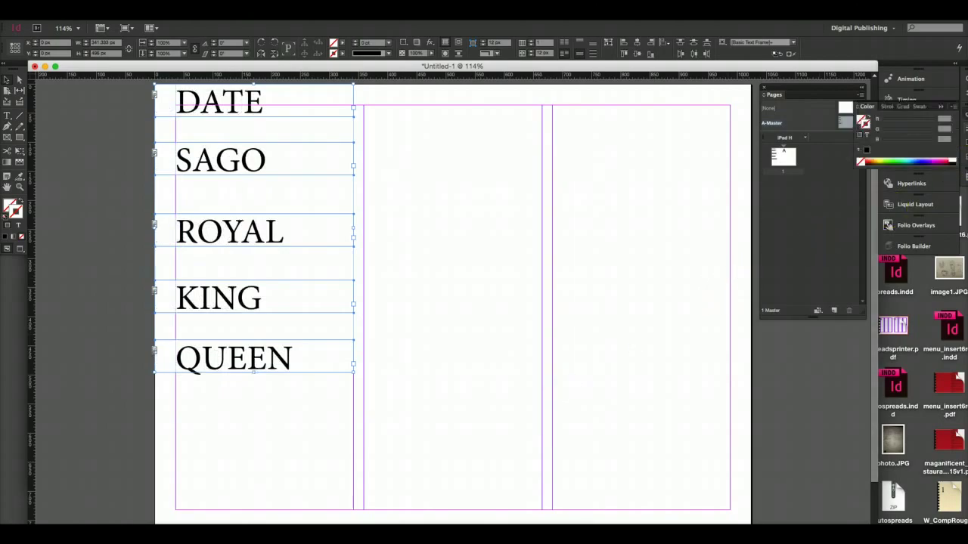
left_click(914, 161)
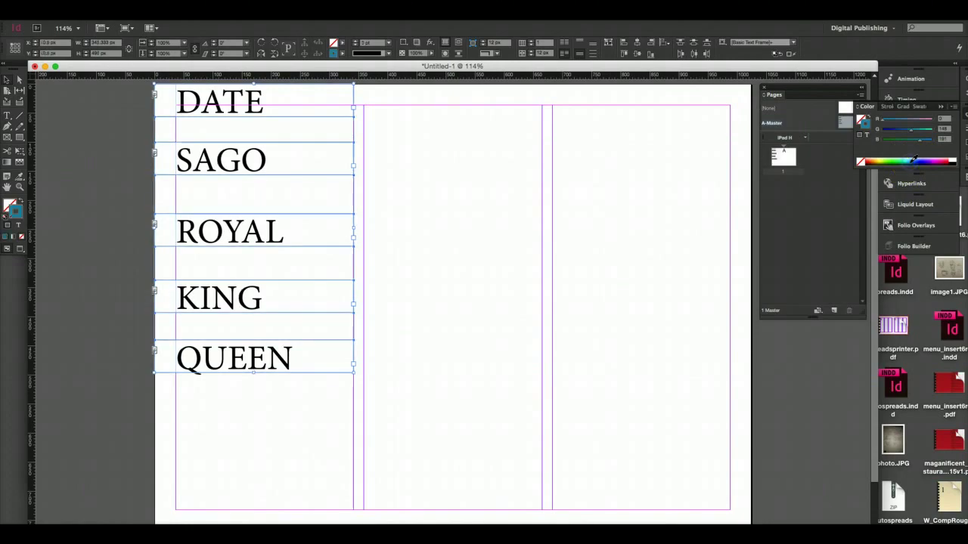
Swap fill and stroke on the five label frames to give them a blue fill, and distribute the vertical space between them evenly
left_click(867, 119)
left_click(870, 119)
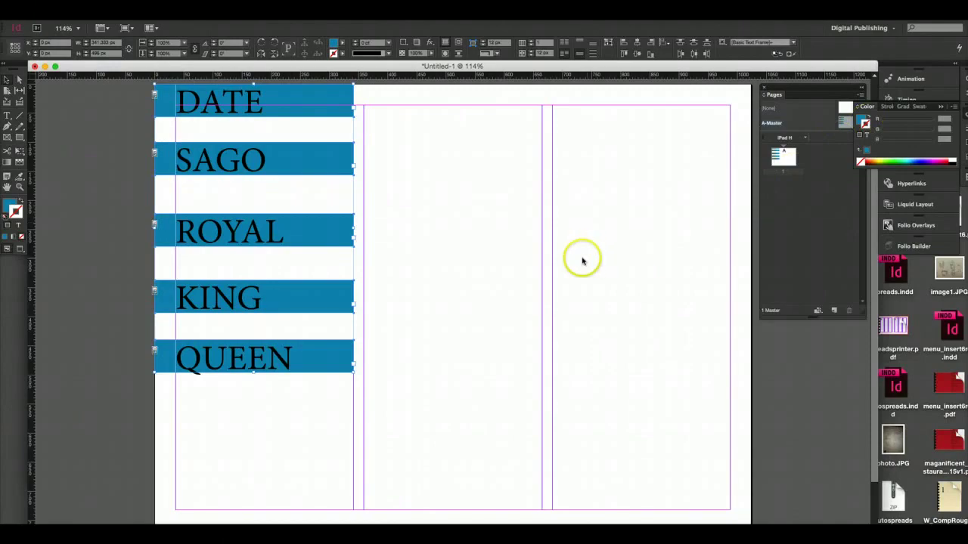
left_click(271, 11)
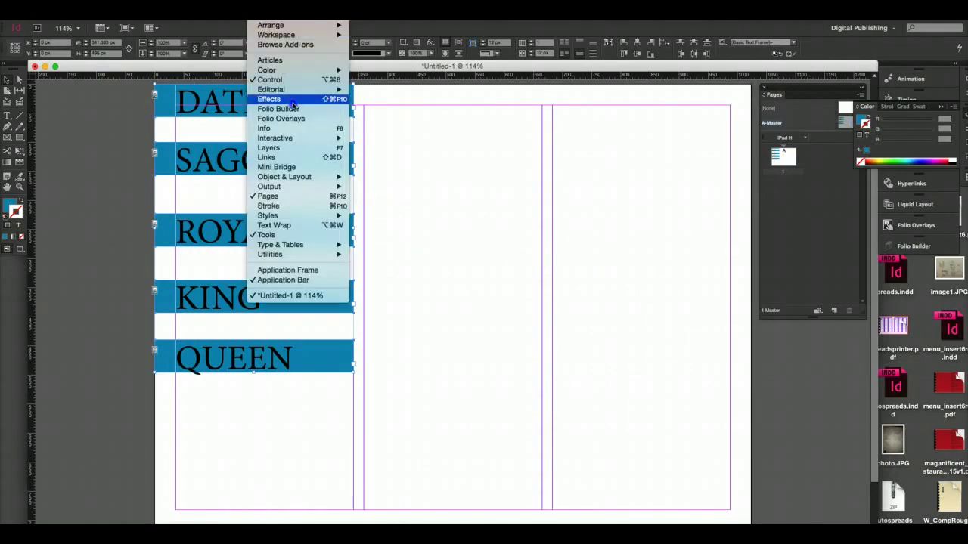
mouse_move(284, 176)
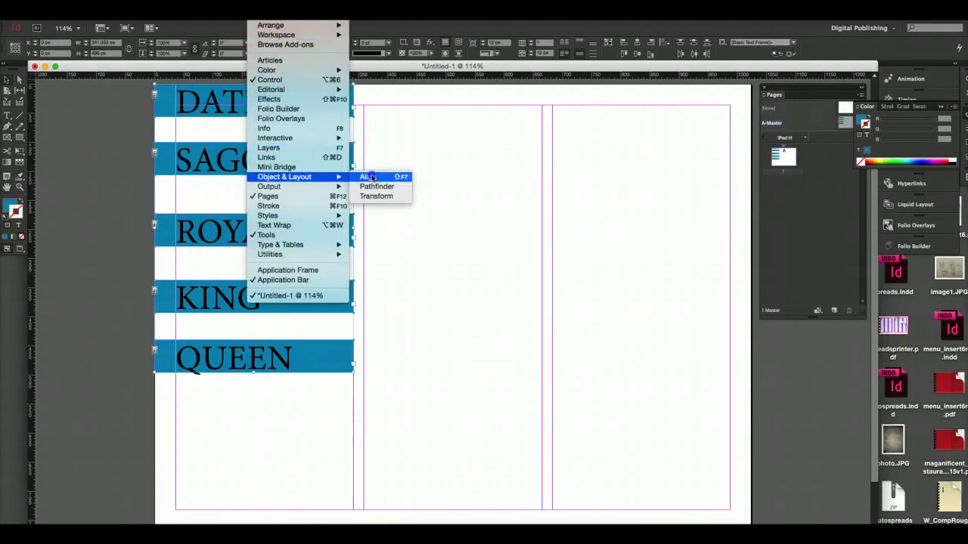
left_click(371, 177)
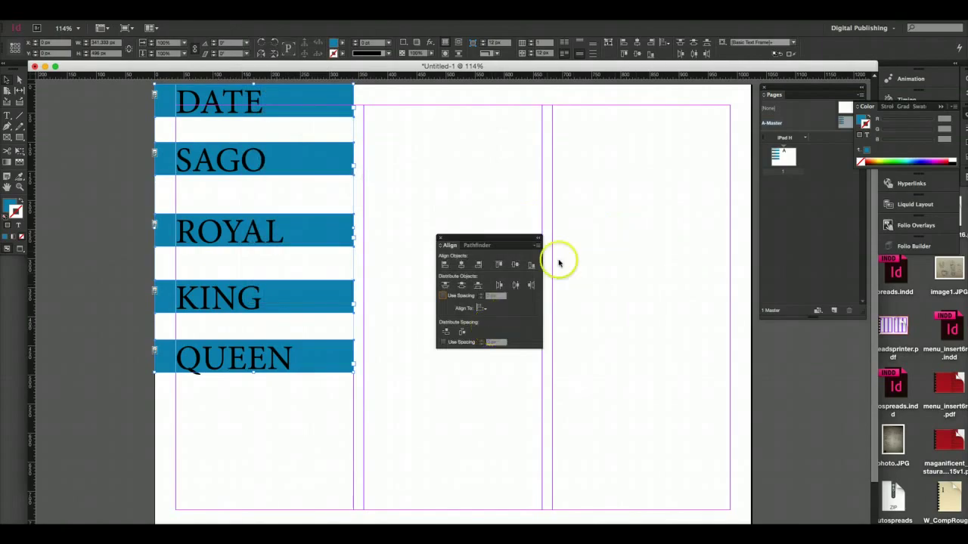
left_click(538, 243)
left_click(566, 251)
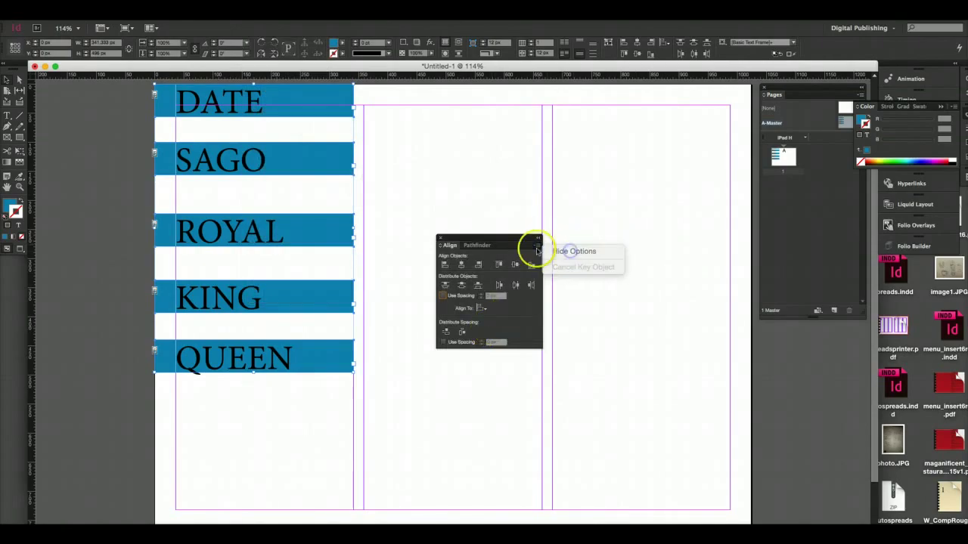
left_click(538, 243)
left_click(564, 253)
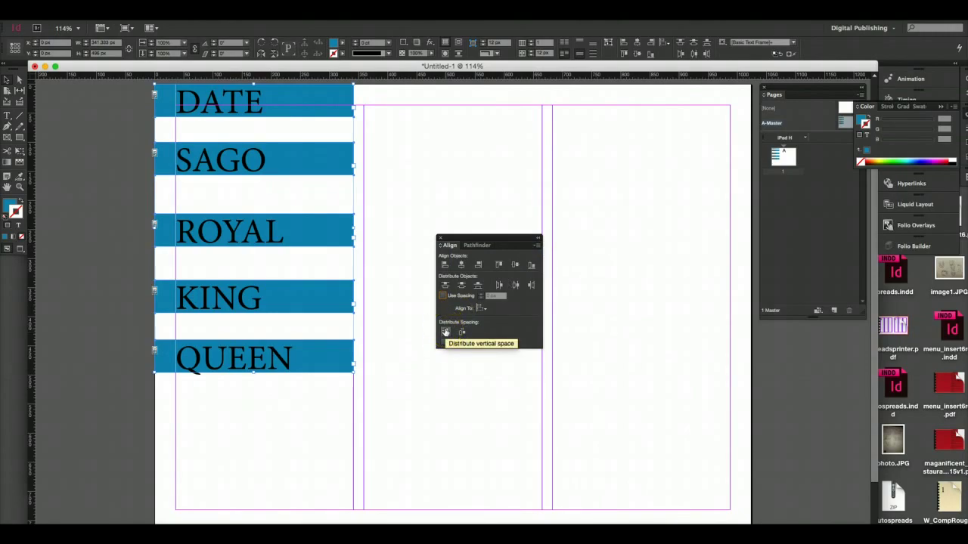
left_click(445, 333)
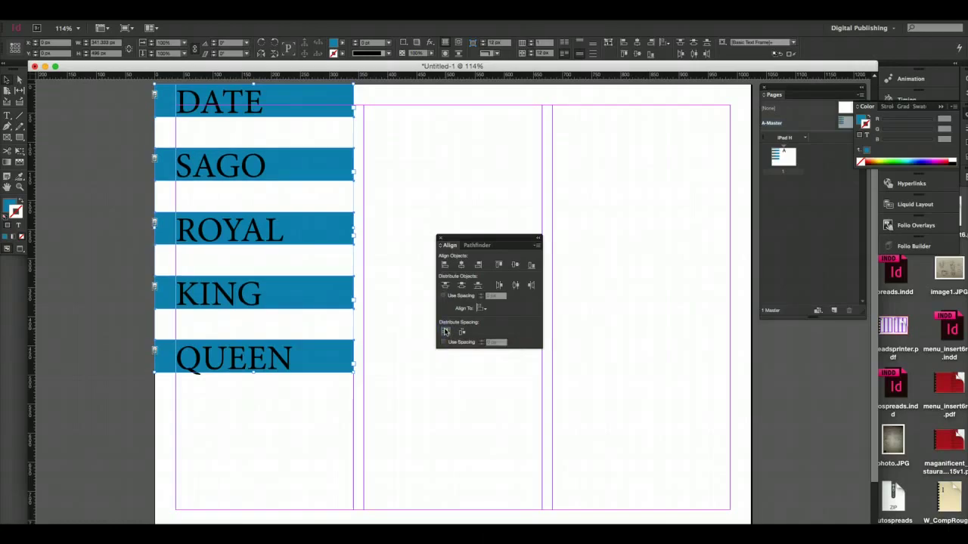
left_click(440, 239)
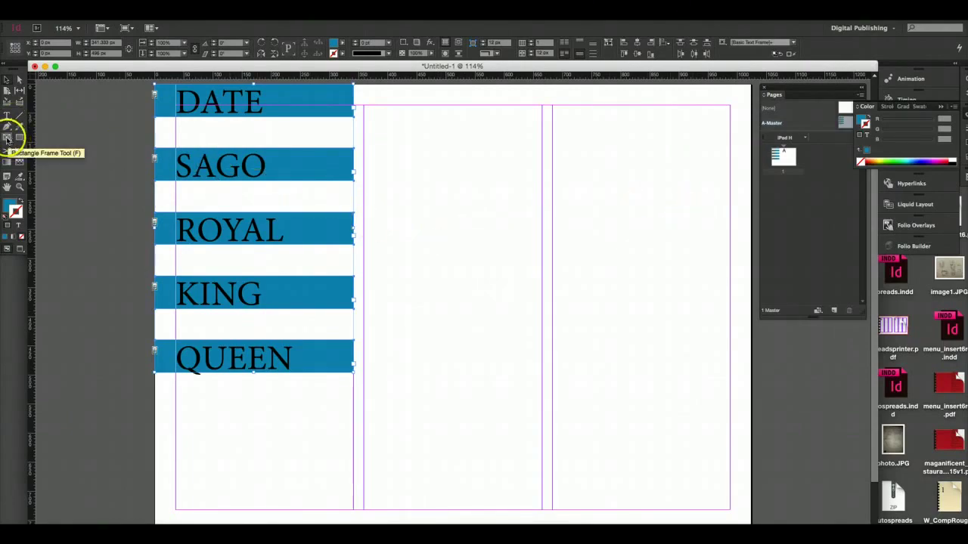
left_click(300, 129)
left_click(307, 109)
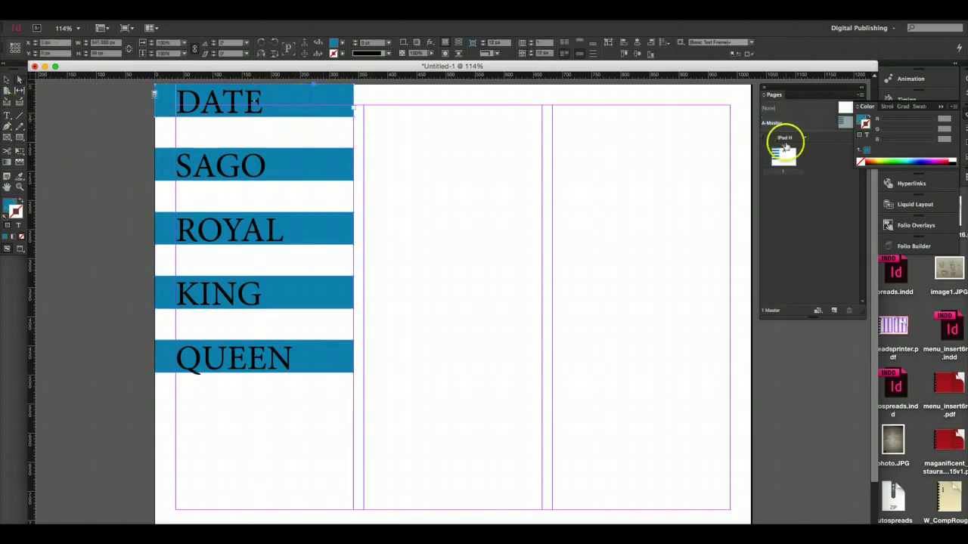
left_click(898, 161)
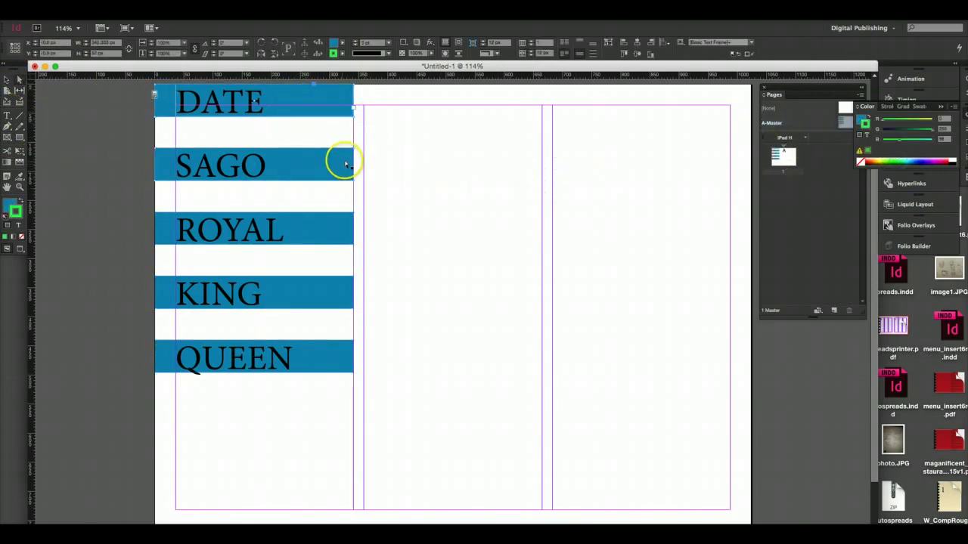
key("ctrl+z")
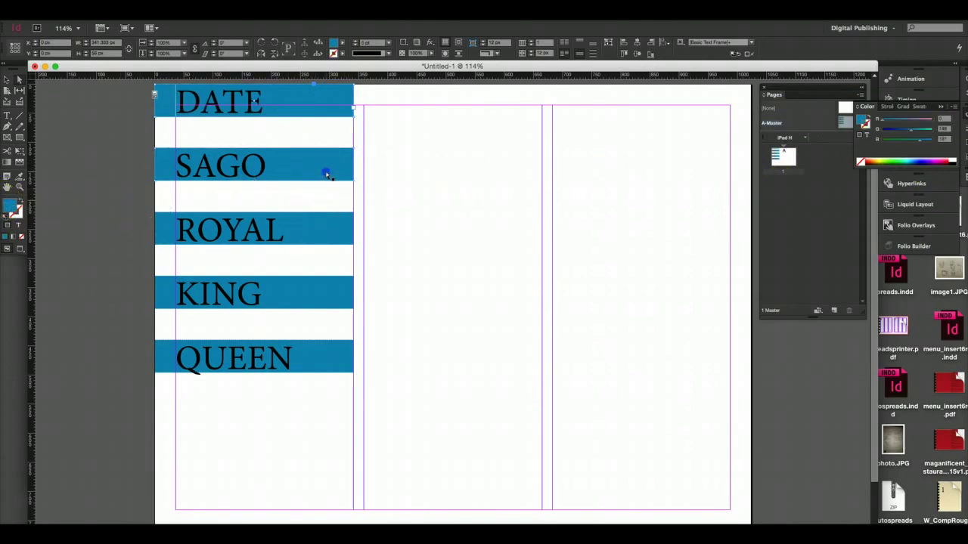
Fill the SAGO frame with yellow, ROYAL with burnt orange, KING with magenta and QUEEN with green
left_click(324, 173)
left_click(877, 161)
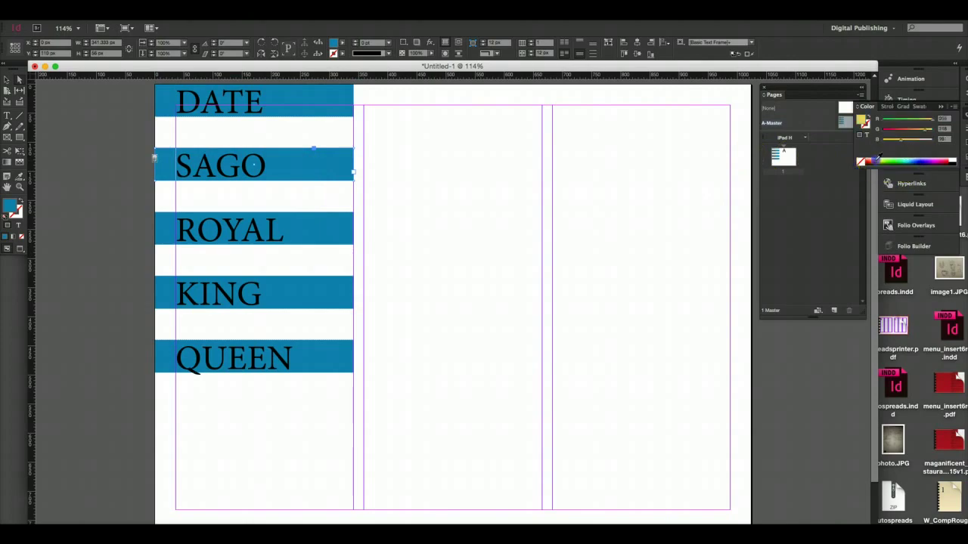
left_click(346, 228)
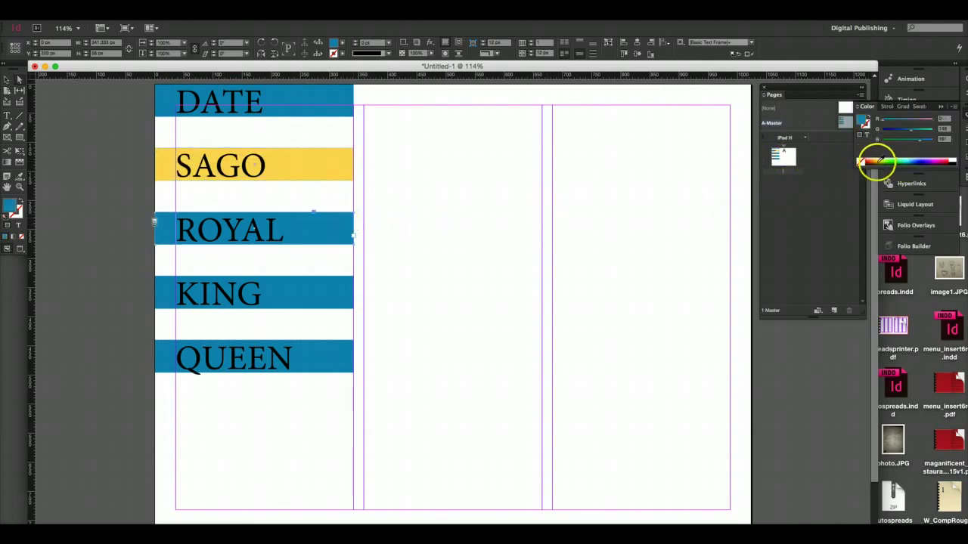
left_click(872, 161)
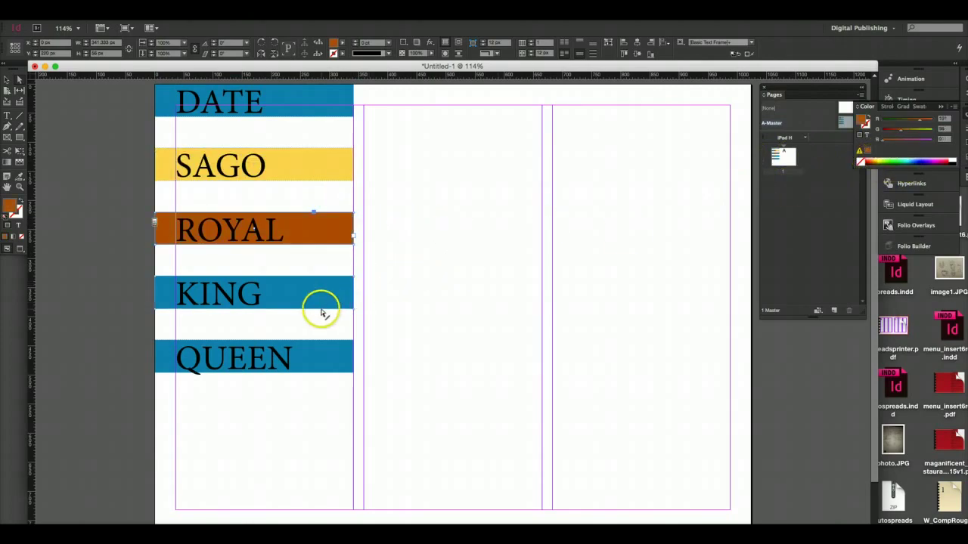
left_click(325, 305)
left_click(942, 160)
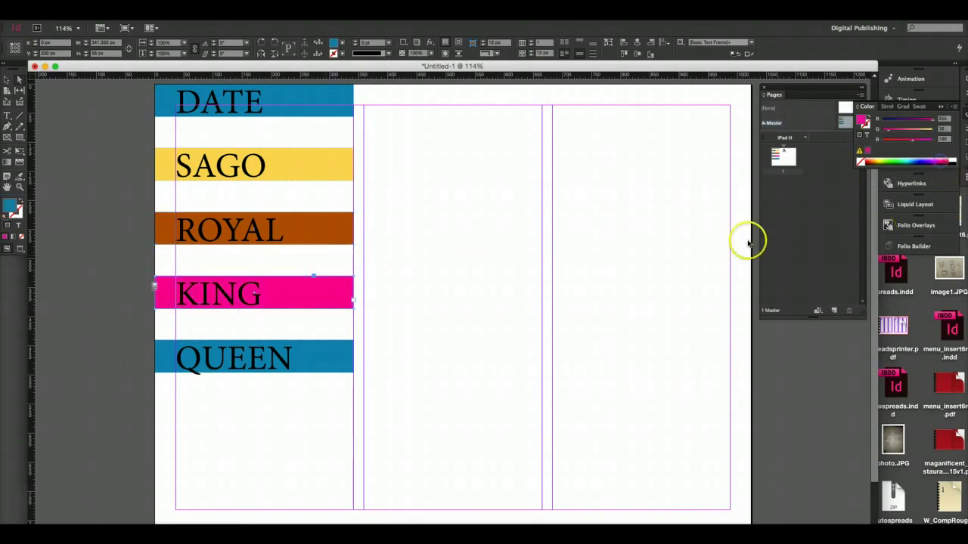
left_click(296, 355)
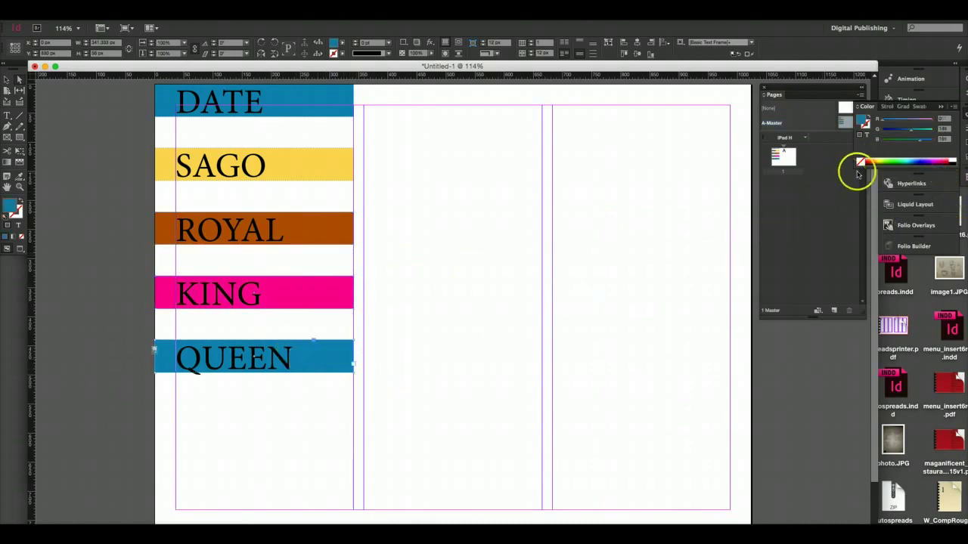
left_click(900, 160)
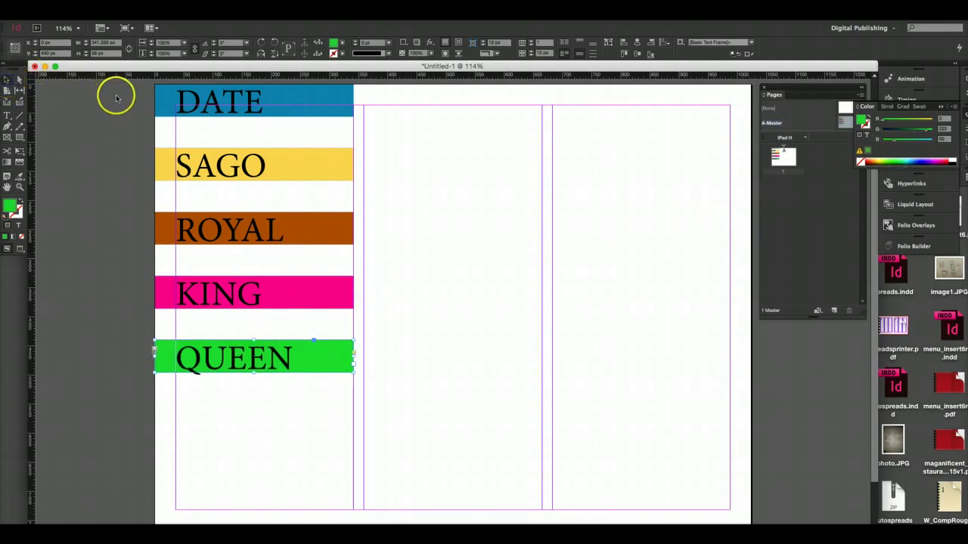
Duplicate the five coloured label frames into the empty columns beside them and rotate the copies 90° counterclockwise
left_click_drag(115, 97, 268, 391)
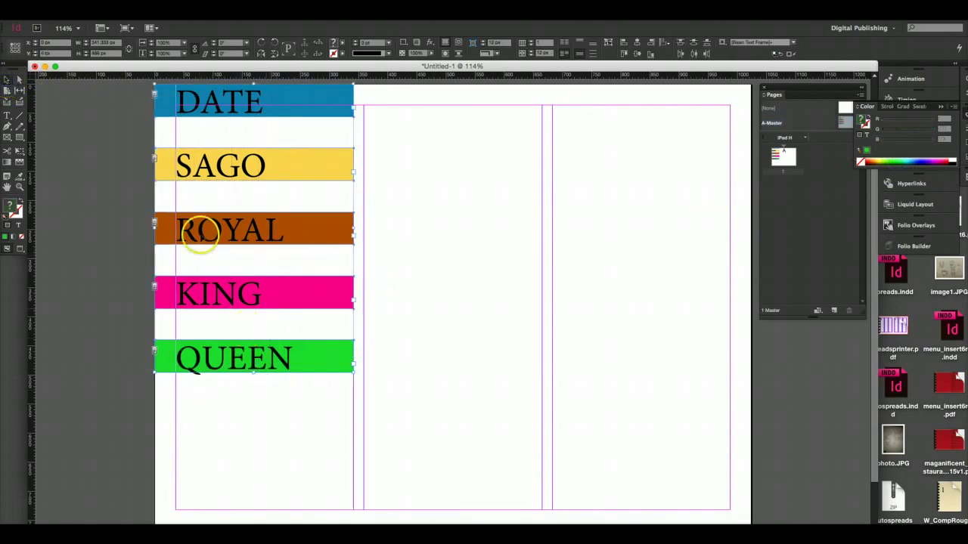
left_click_drag(169, 229, 431, 422)
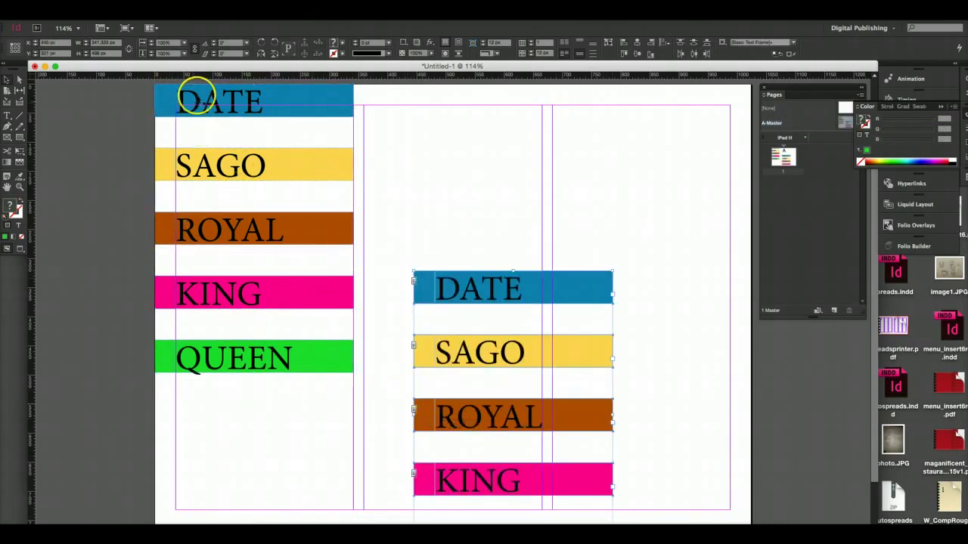
left_click(262, 44)
left_click(308, 129)
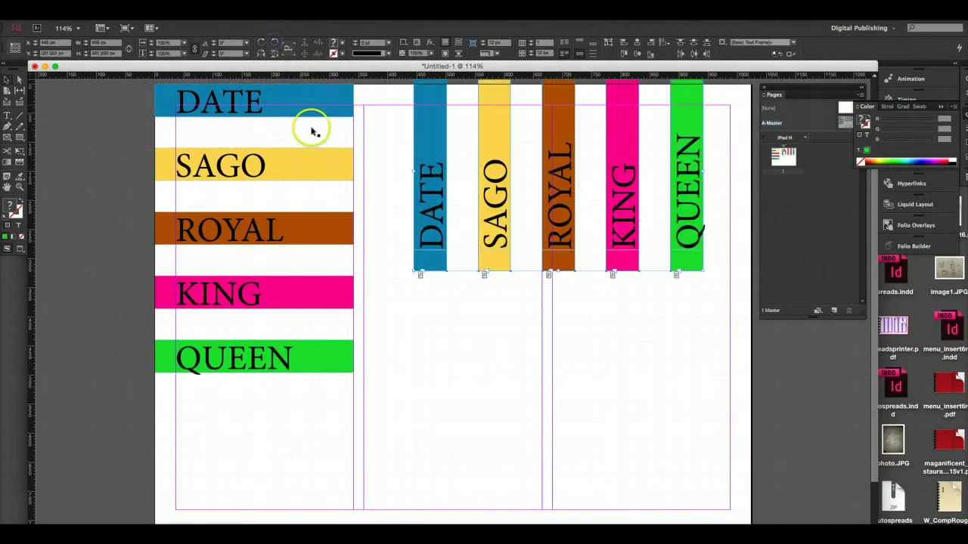
Move the rotated copies down to the page's bottom margin and shorten them to colour blocks about 66 px high
left_click_drag(428, 277, 423, 480)
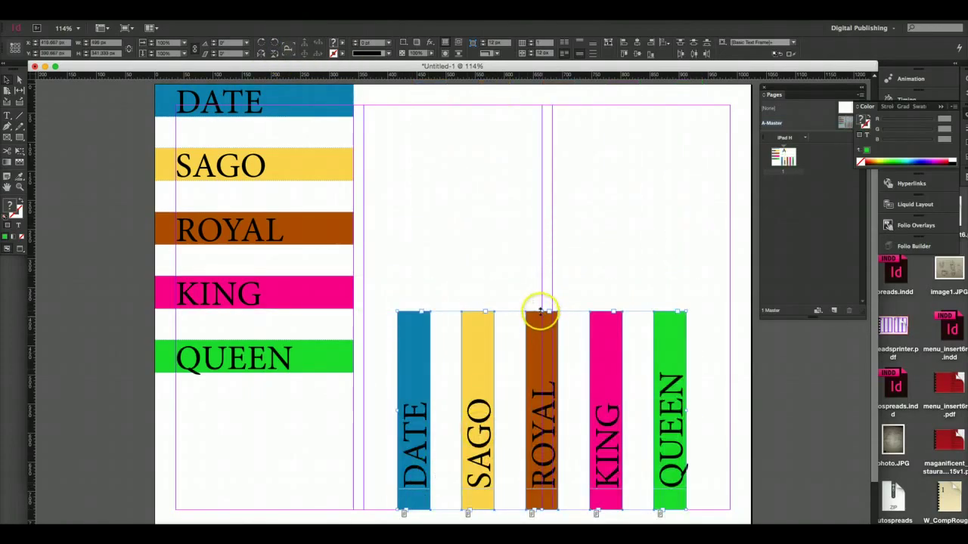
left_click_drag(540, 310, 552, 437)
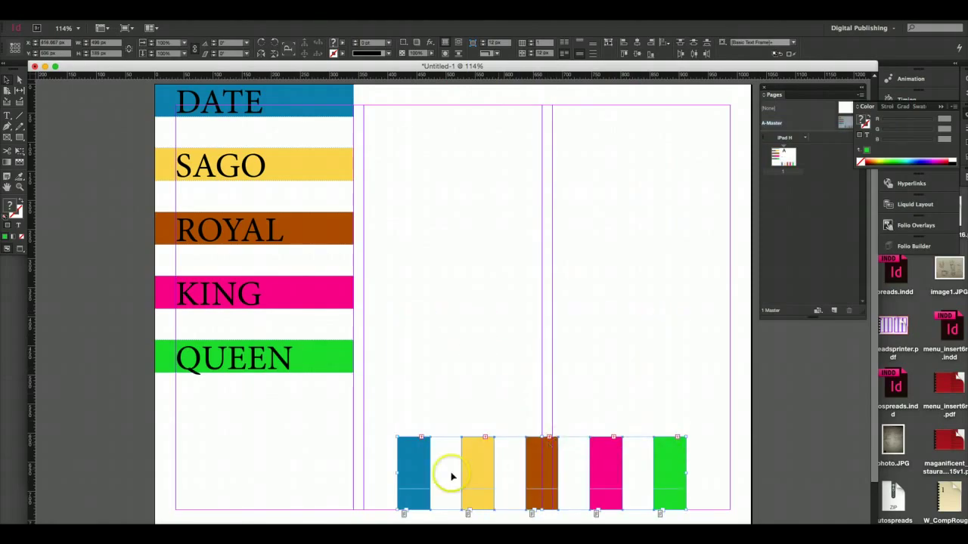
left_click(6, 116)
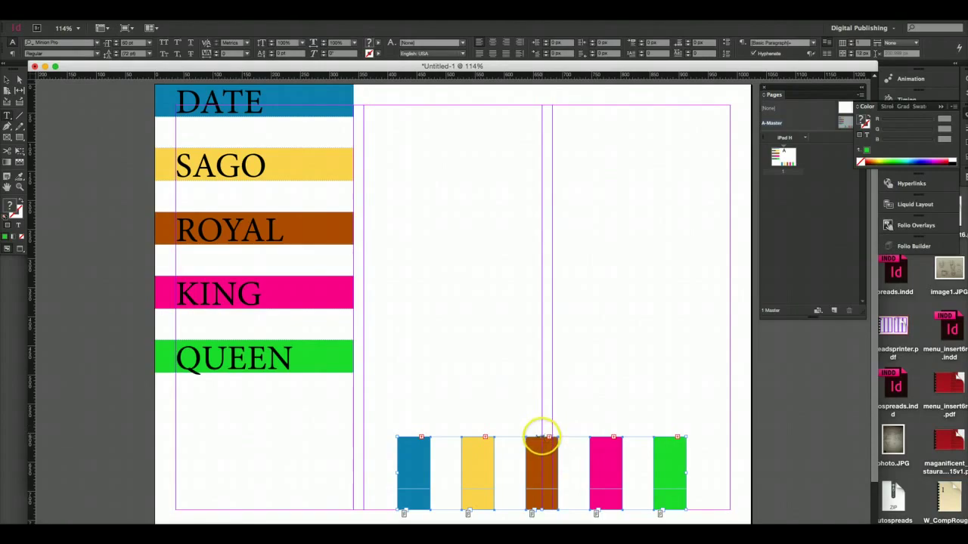
left_click(7, 78)
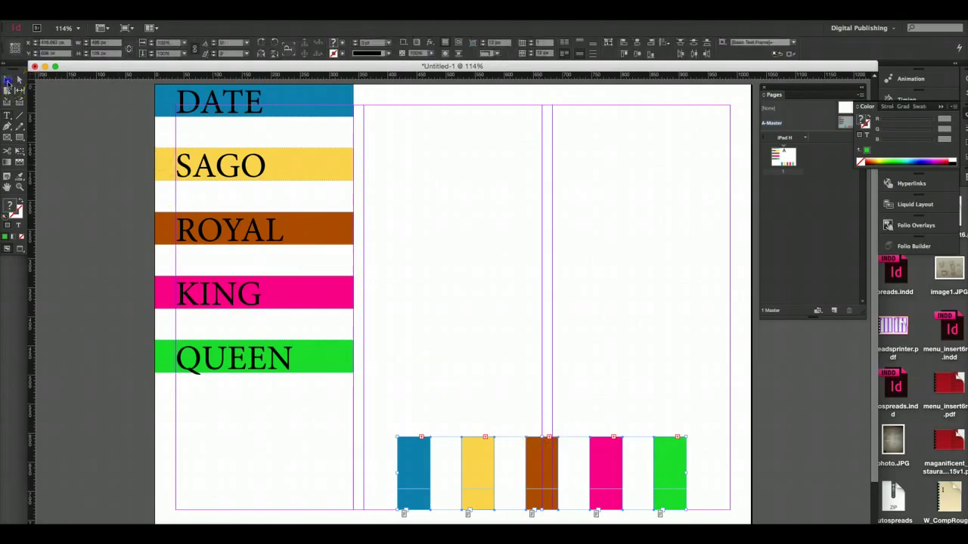
left_click_drag(541, 438, 542, 472)
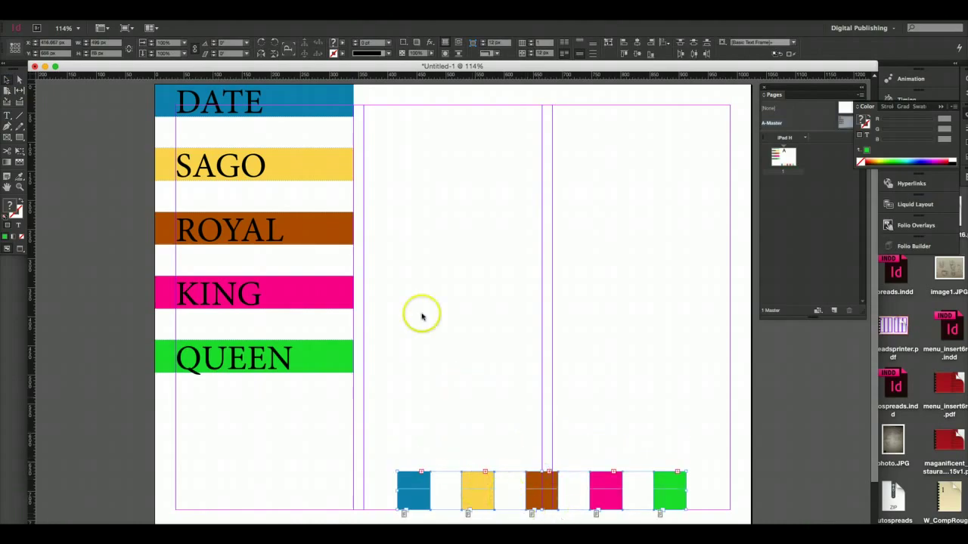
Draw a rectangle about 629 × 482 px across the second and third columns above the colour blocks, and close the page list
left_click(19, 137)
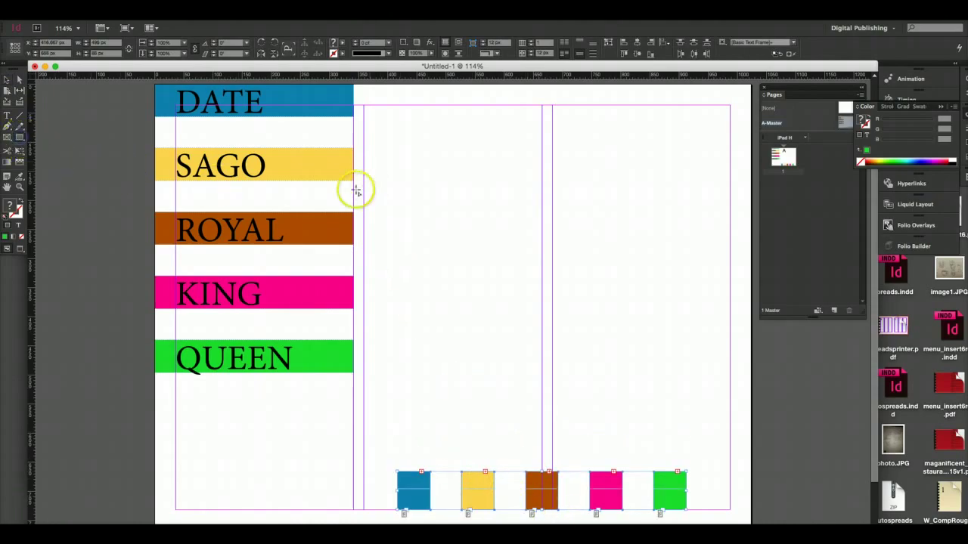
left_click_drag(363, 163, 729, 446)
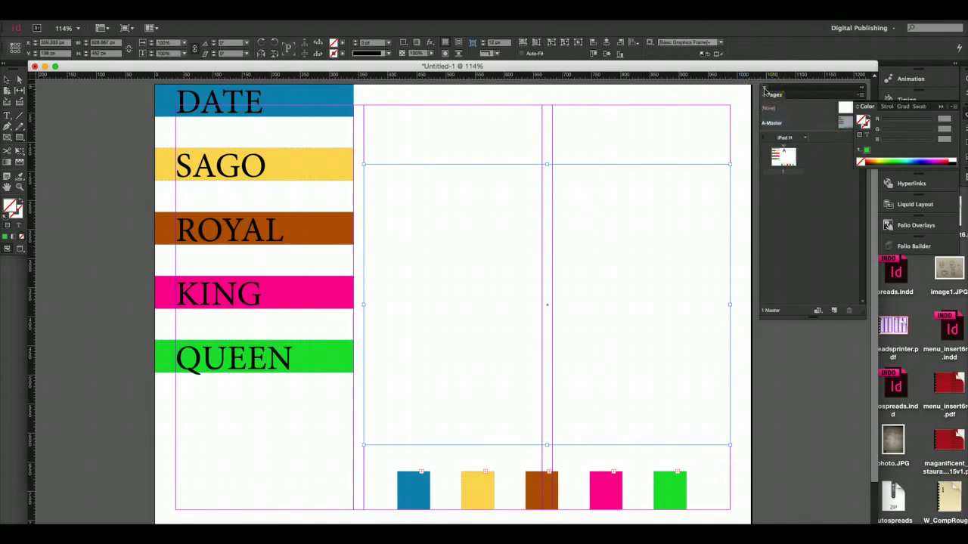
left_click(764, 90)
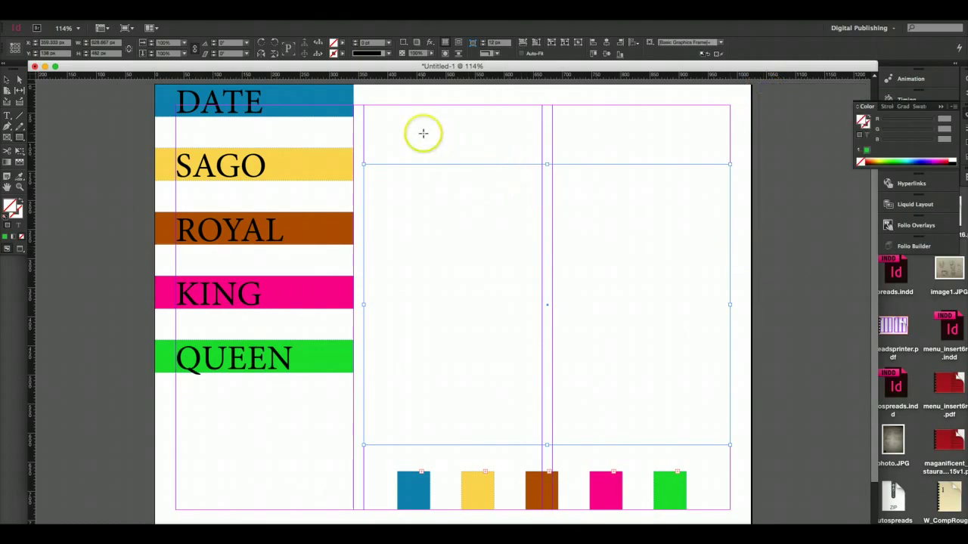
Place Humpback_stellwagen_edit.jpg from the Desktop in the large rectangle and fit it with Fill Frame Proportionally
left_click(76, 9)
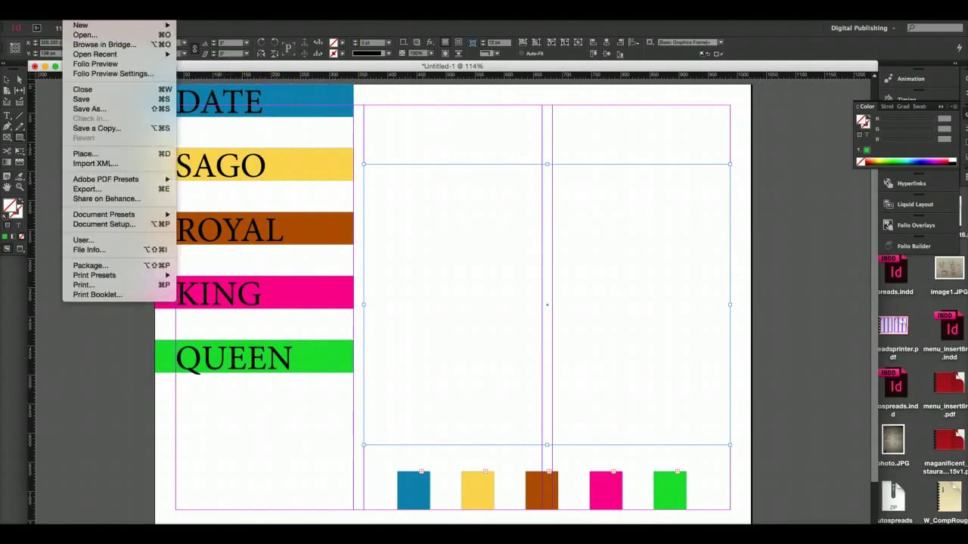
left_click(117, 155)
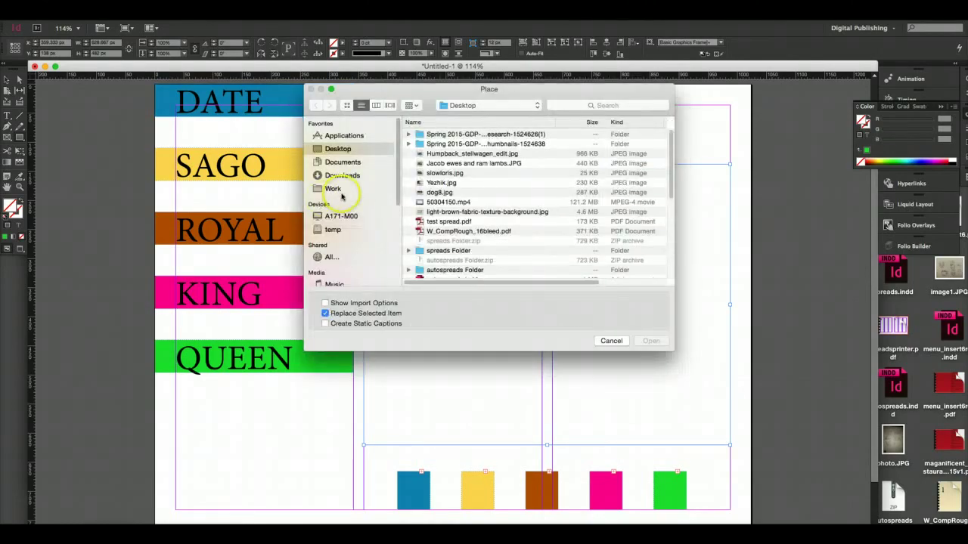
left_click(505, 153)
left_click(652, 342)
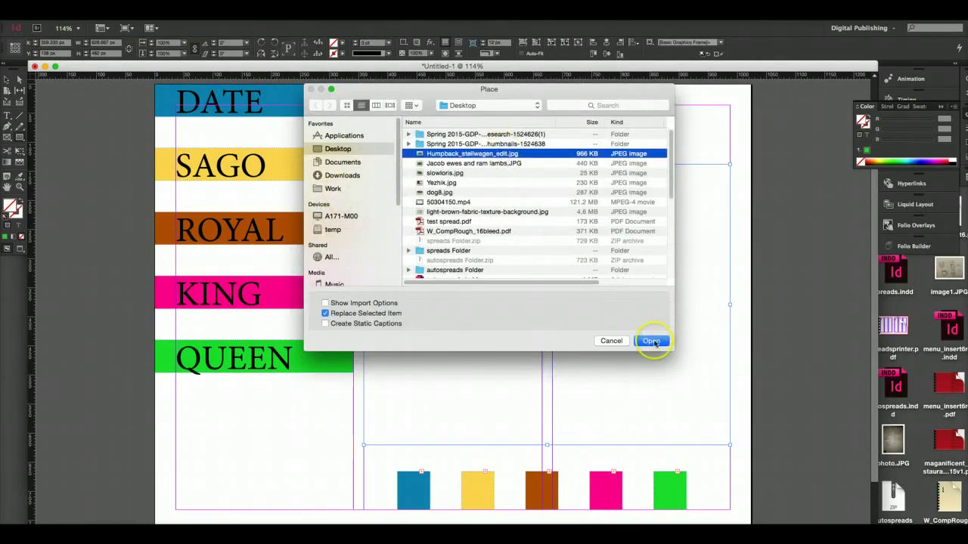
left_click(278, 70)
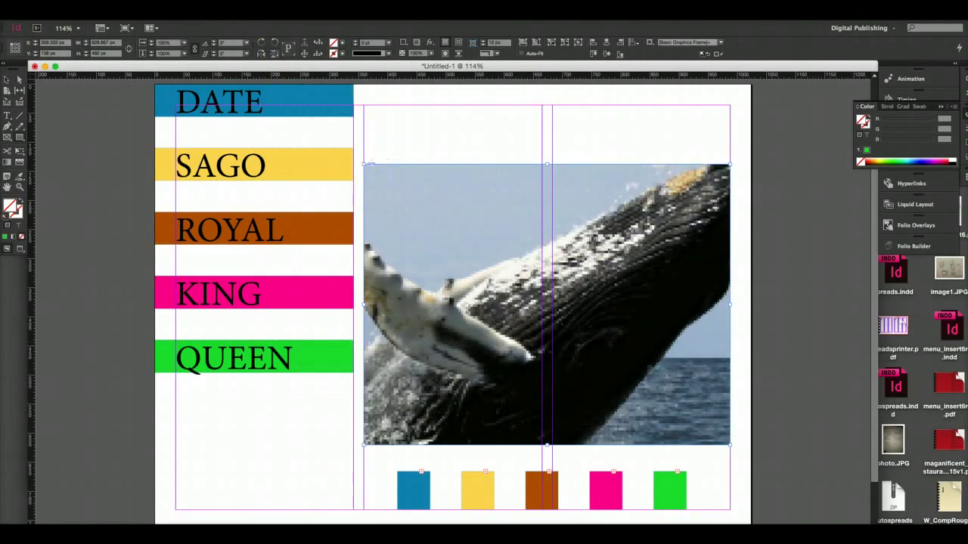
right_click(162, 22)
mouse_move(219, 191)
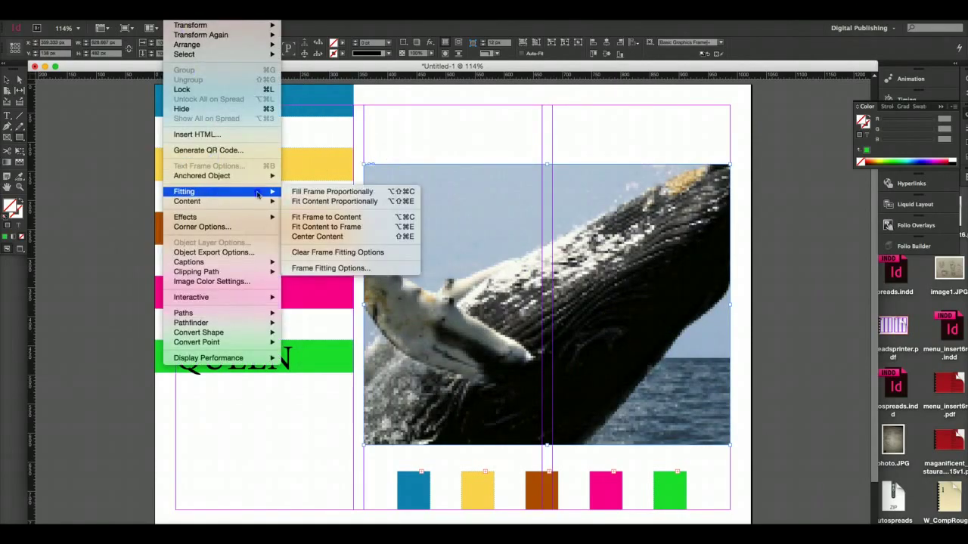
left_click(358, 190)
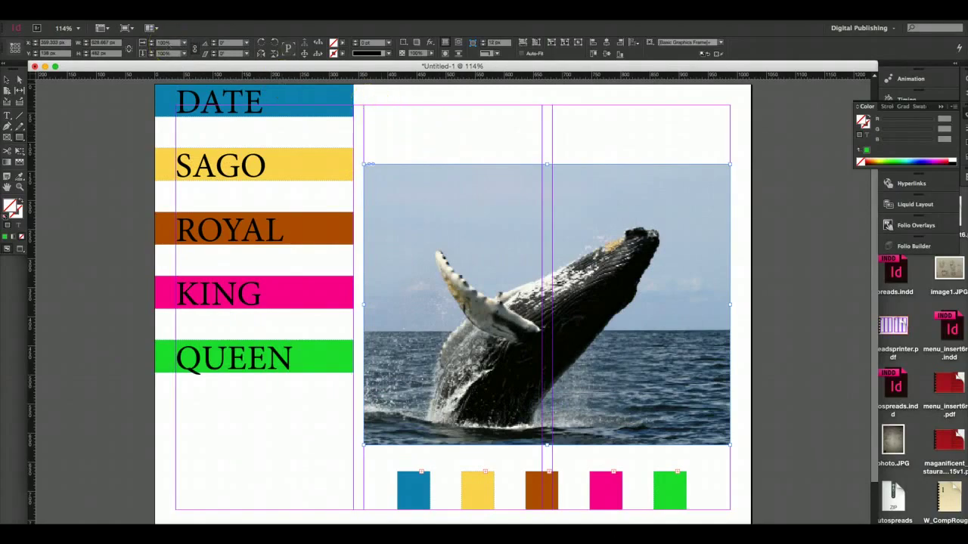
left_click(90, 9)
left_click(124, 101)
left_click(211, 97)
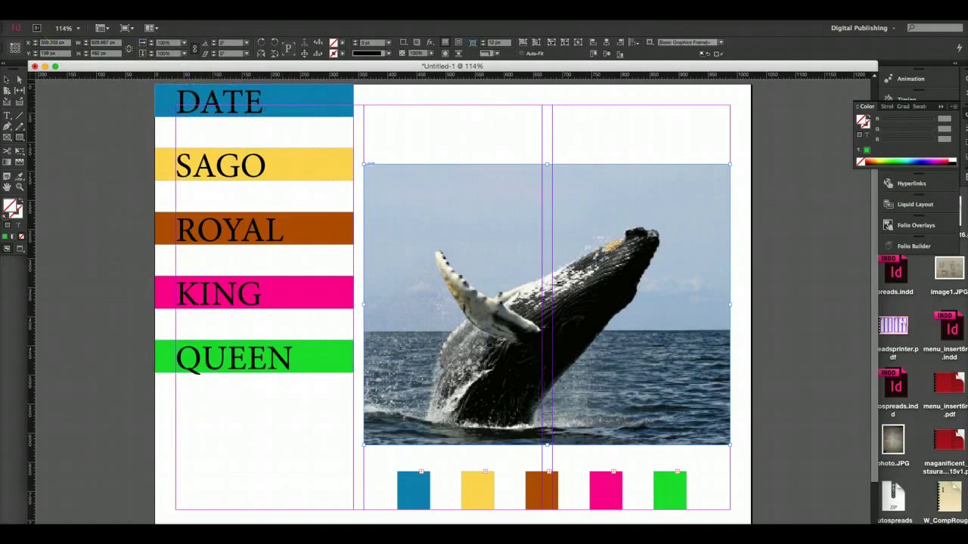
Place Jacob ewes and ram lambs.JPG from the Desktop in the selected large frame, replacing its whale picture
left_click(72, 9)
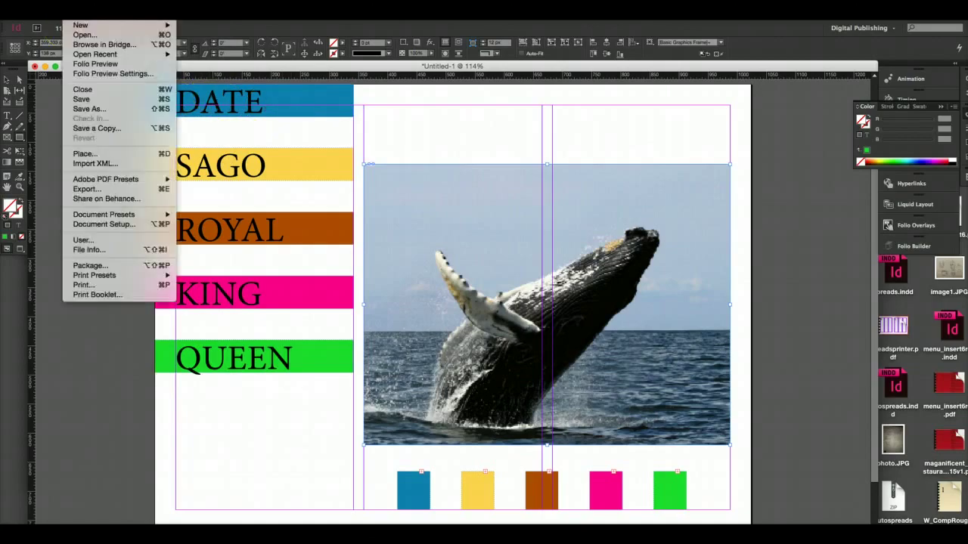
left_click(95, 154)
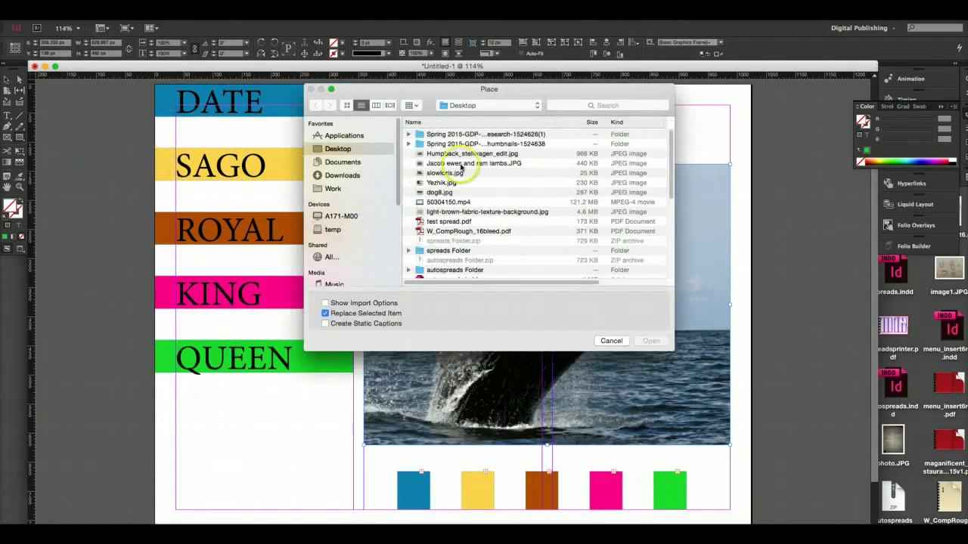
left_click(459, 164)
left_click(649, 340)
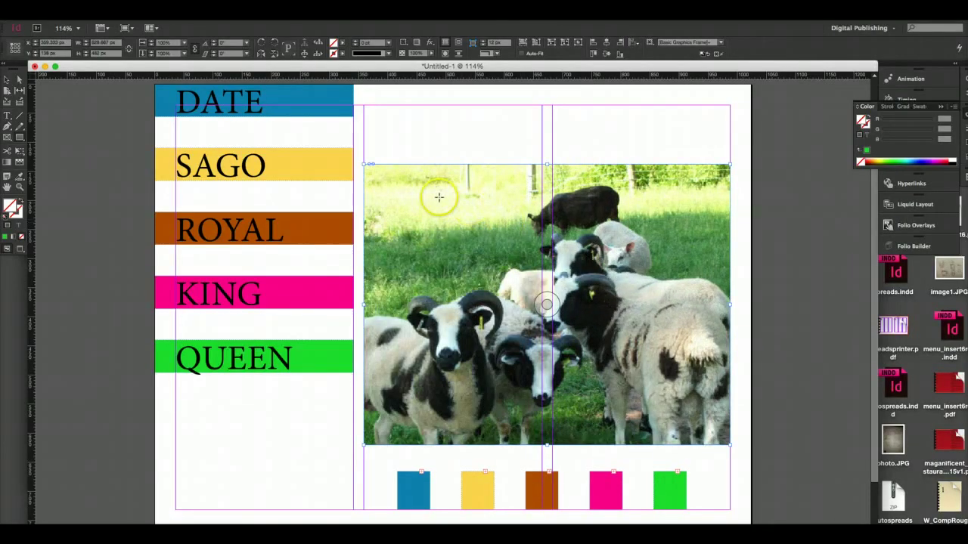
Paste the copied whale frame in place over the sheep picture and replace its image with slowloris.jpg
left_click(283, 152)
left_click(99, 8)
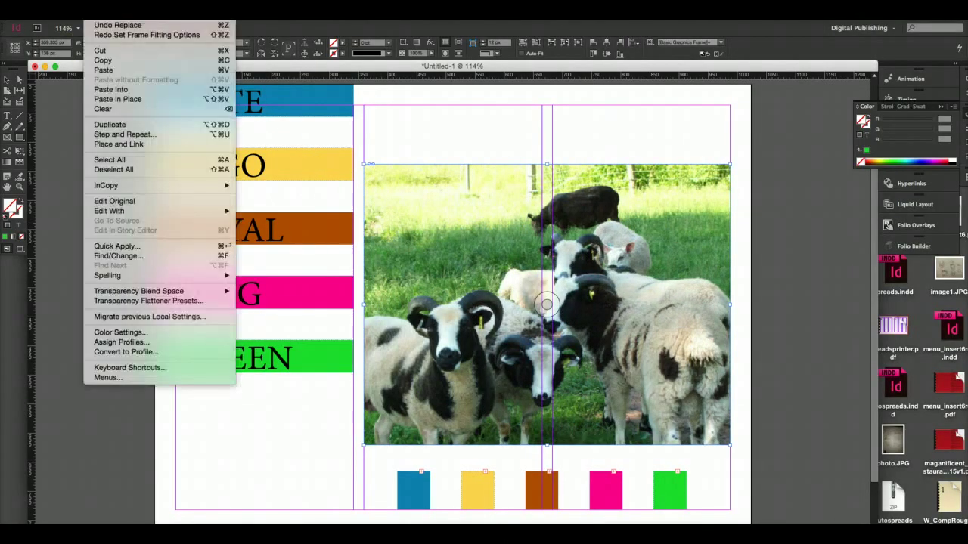
left_click(110, 99)
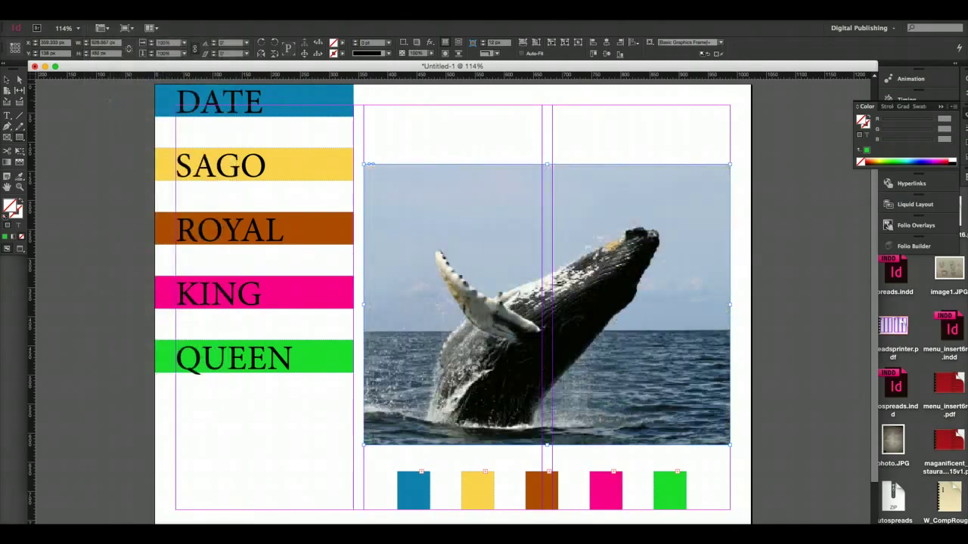
key("super+d")
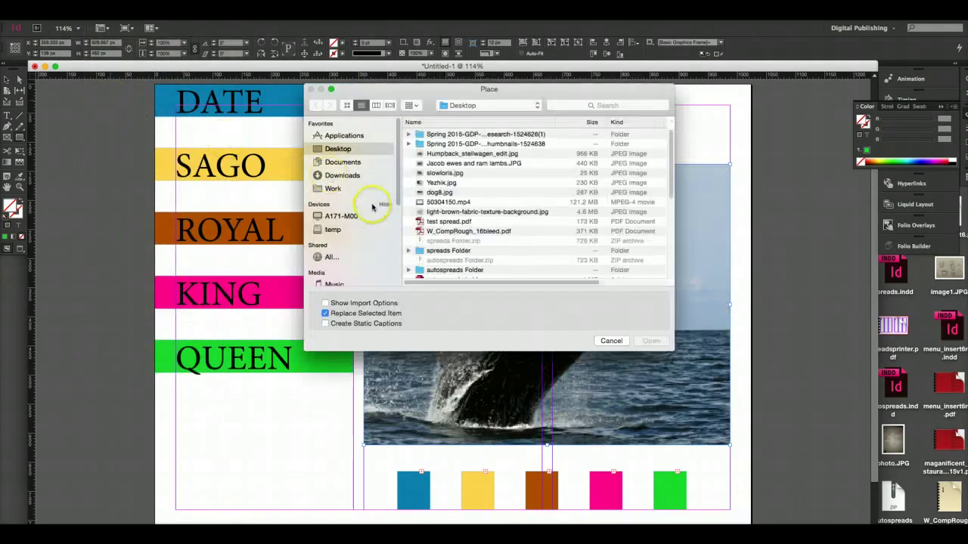
left_click(450, 173)
left_click(651, 341)
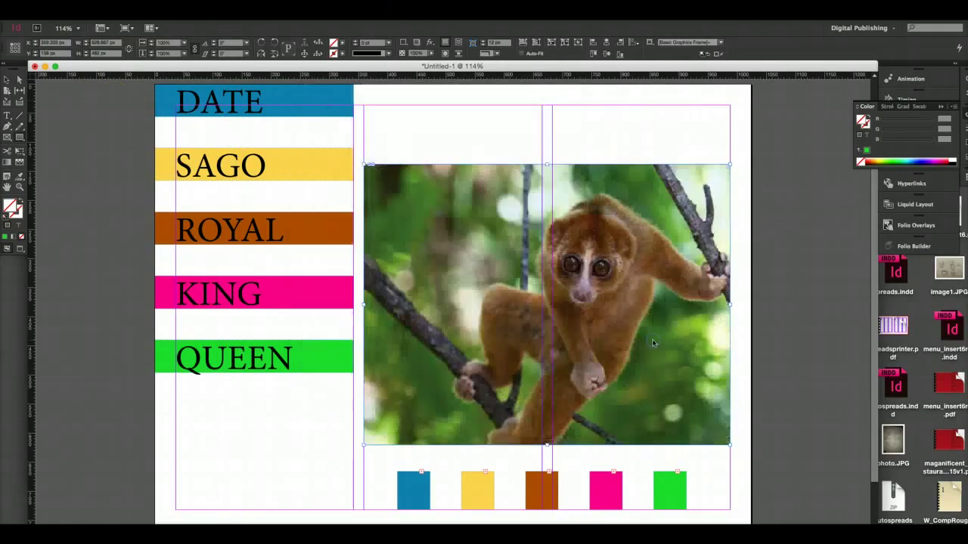
Paste another whale frame in place, replace its image with Yezhik.jpg and fit it with Fill Frame Proportionally
left_click(9, 79)
left_click(403, 135)
key("super+z")
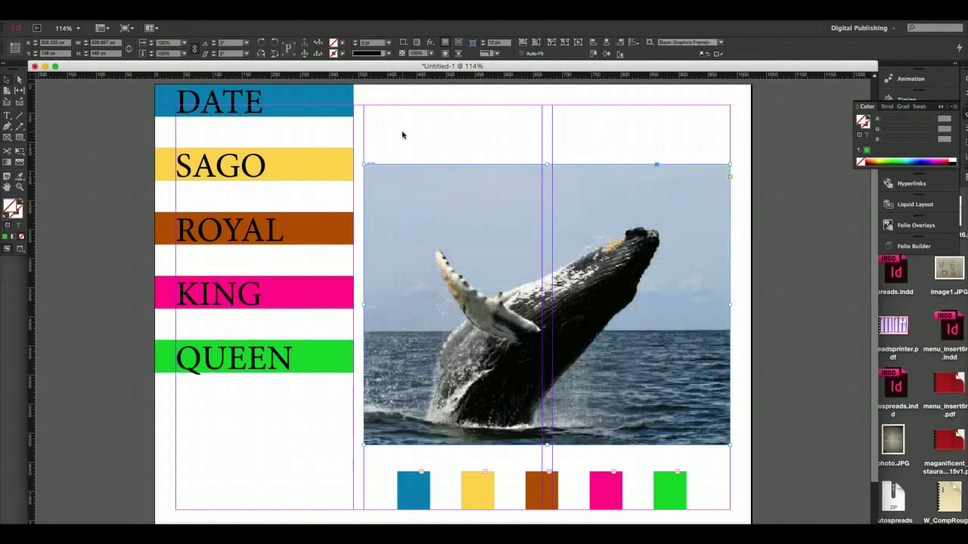
key("super+d")
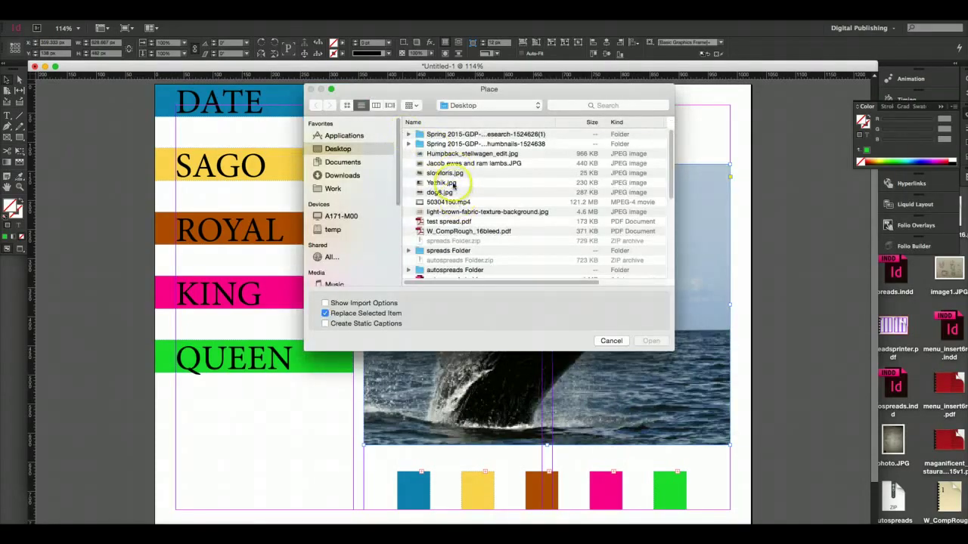
left_click(454, 183)
left_click(670, 346)
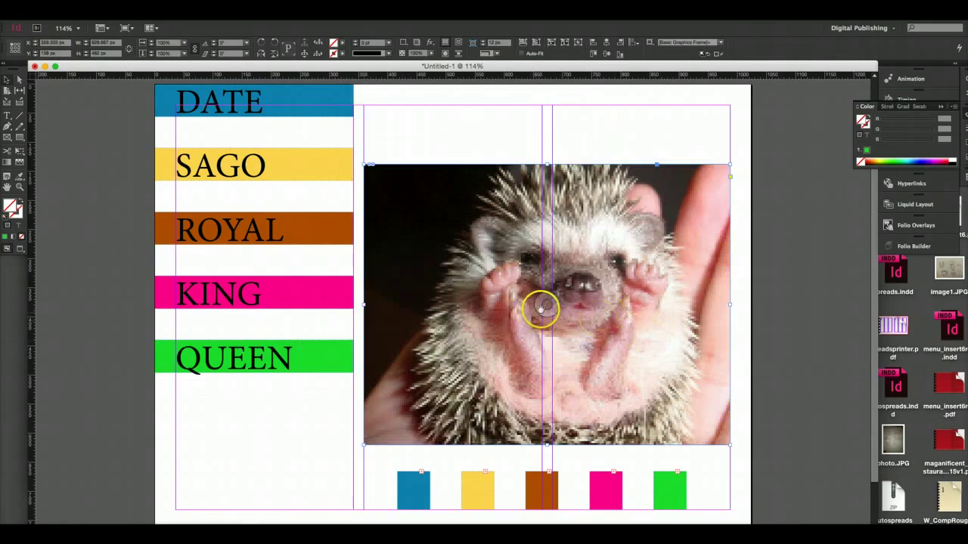
left_click(545, 305)
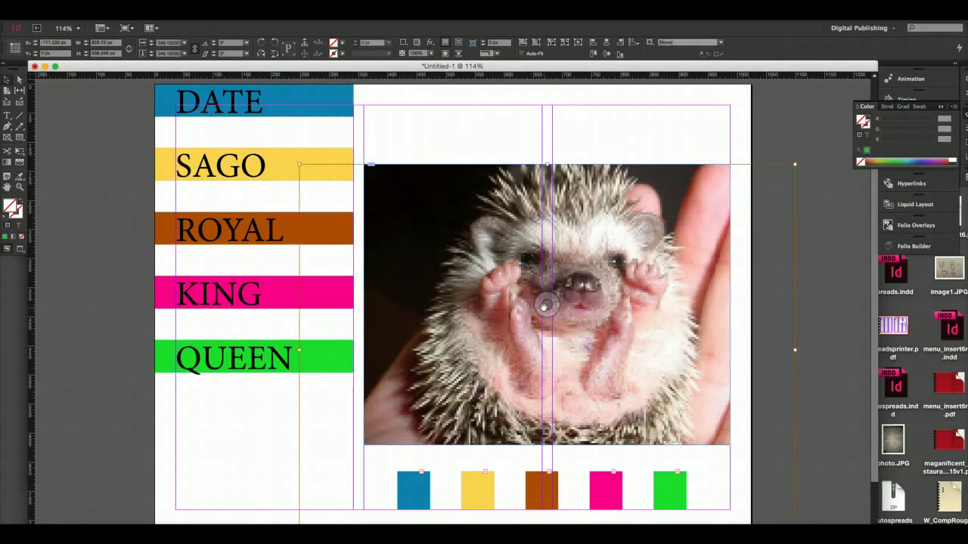
key("super+alt+shift+c")
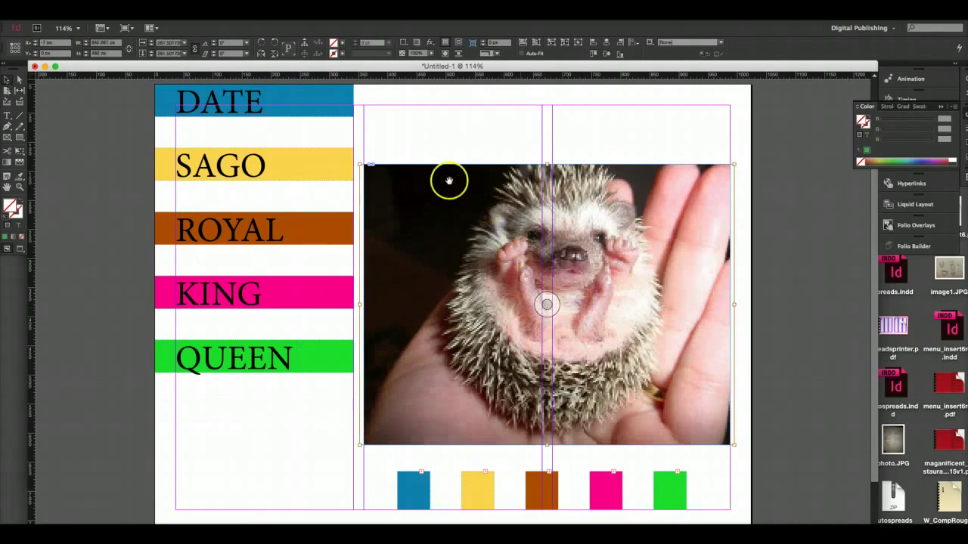
Paste one more whale frame in place, replace its image with dog8.jpg and scale the picture to fill the frame
left_click(376, 130)
left_click(396, 165)
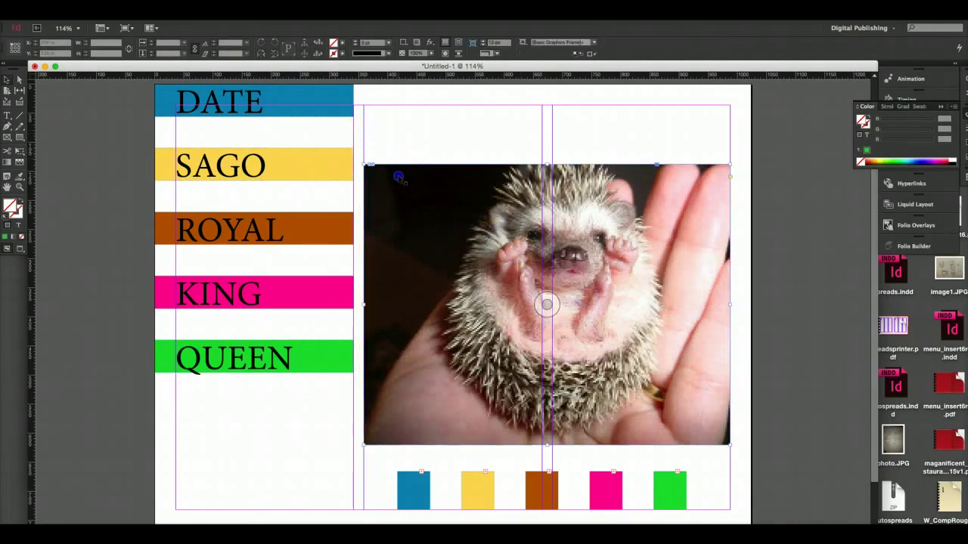
left_click_drag(399, 180, 401, 180)
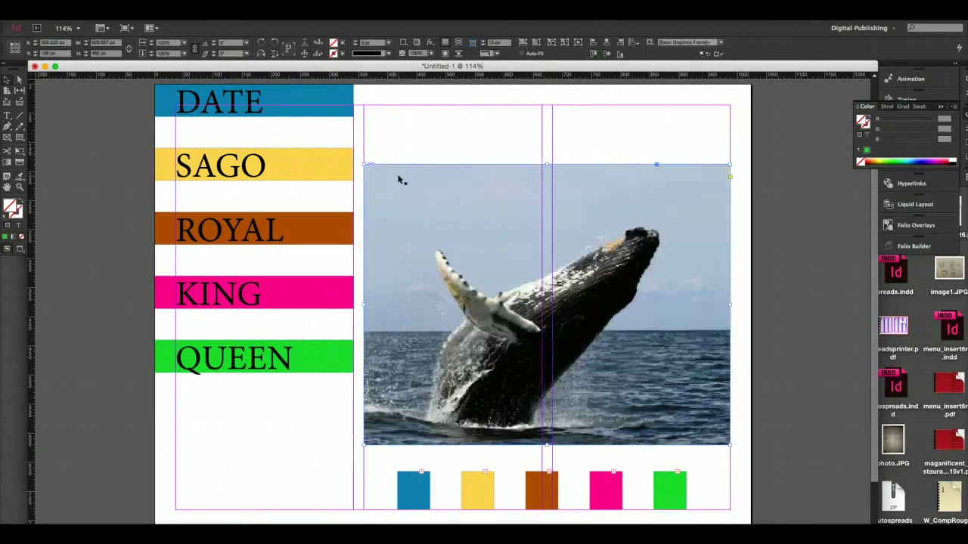
key("super+d")
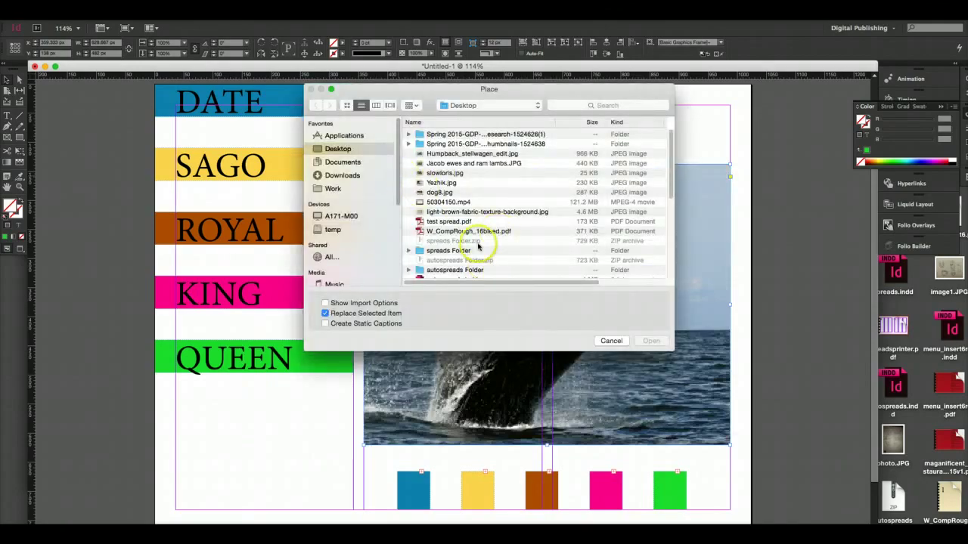
left_click(460, 193)
left_click(648, 340)
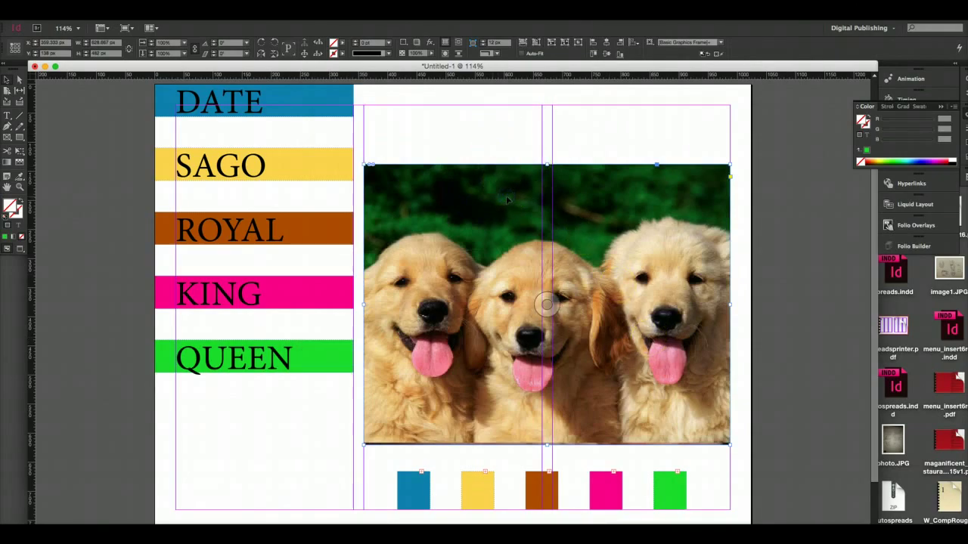
key("super+z")
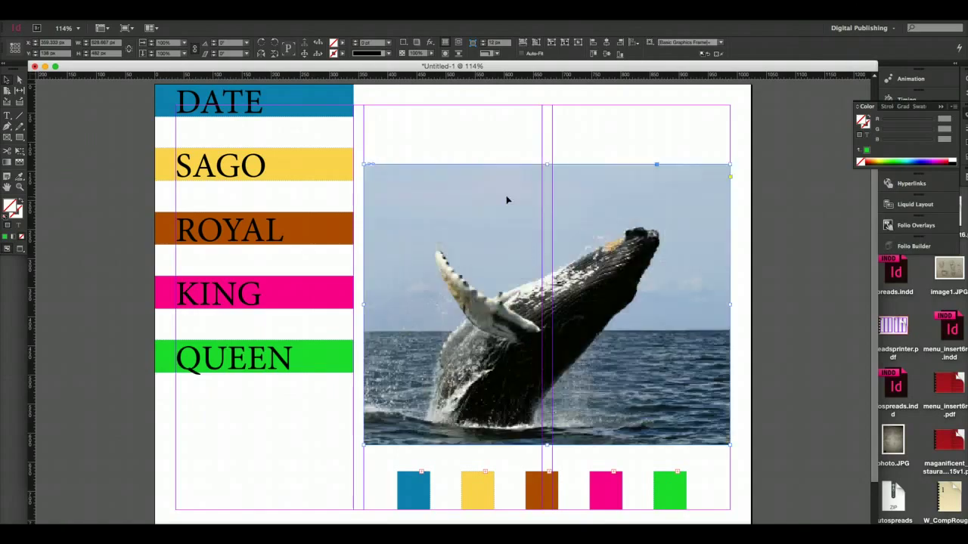
key("super+shift+z")
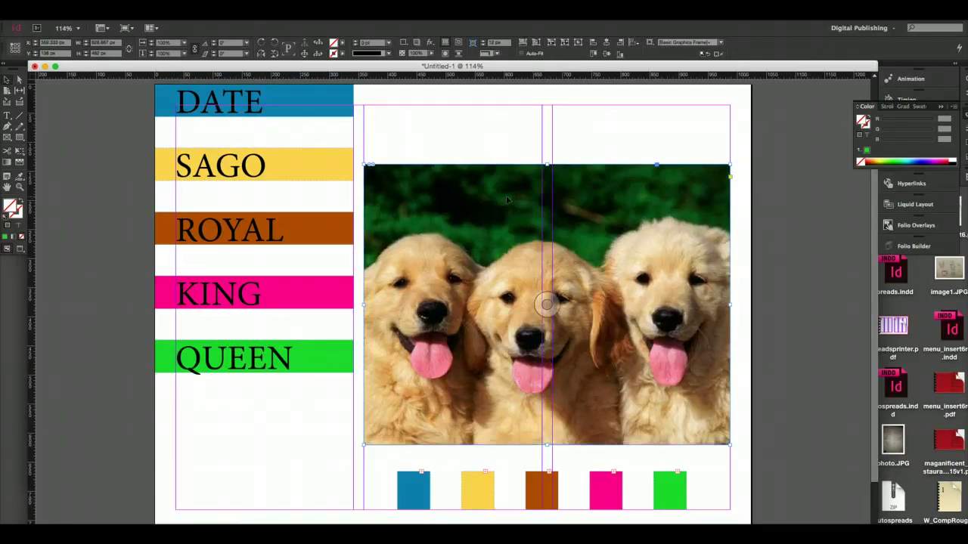
Spread the stacked pictures apart, moving the puppies, hedgehog, slow loris and sheep towards the page corners and the whale upward
left_click(501, 152)
left_click_drag(481, 177, 153, 146)
left_click_drag(685, 165, 879, 82)
left_click_drag(352, 244, 237, 424)
left_click_drag(647, 390, 779, 482)
left_click(358, 226)
left_click_drag(479, 275, 471, 121)
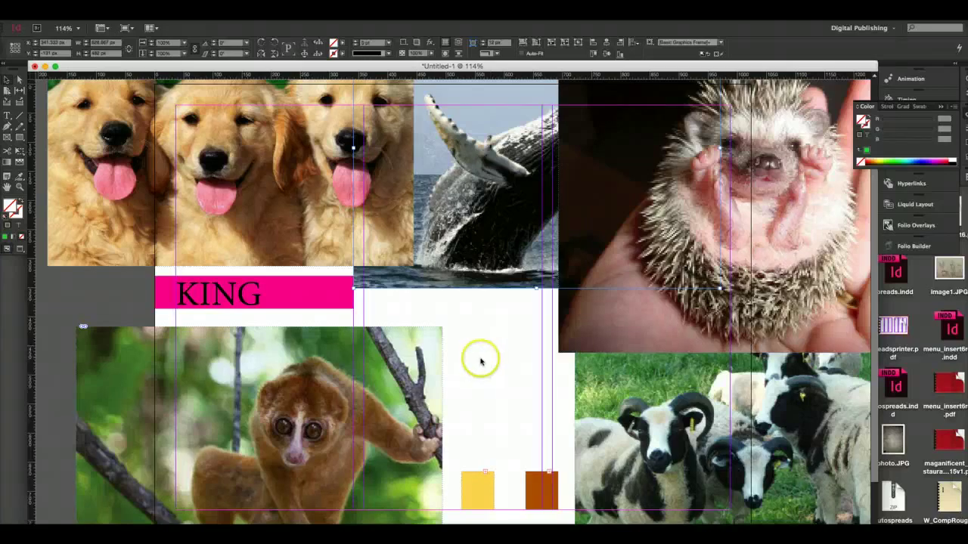
Align all five picture frames by left edges and vertical centres, and move the stack to the top margin across columns two and three
left_click(437, 334)
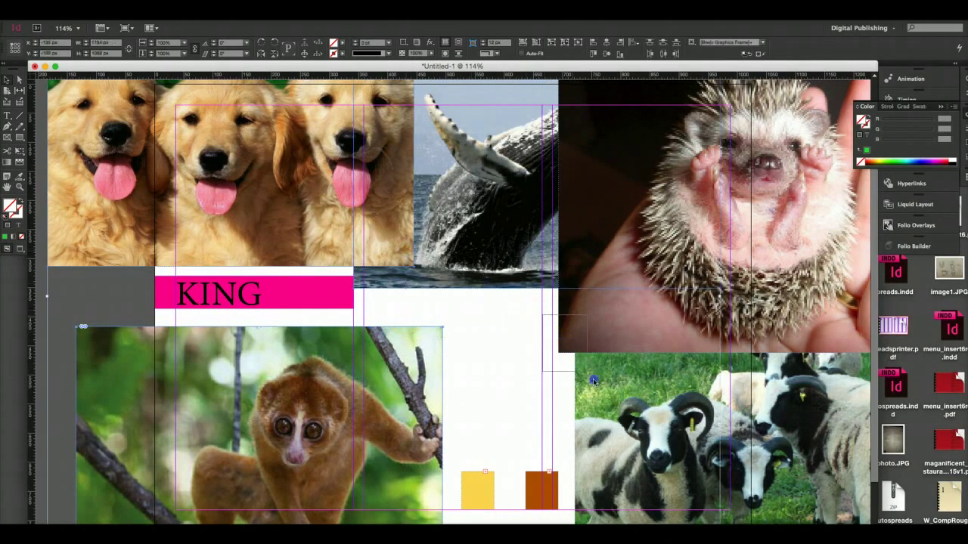
left_click(723, 400)
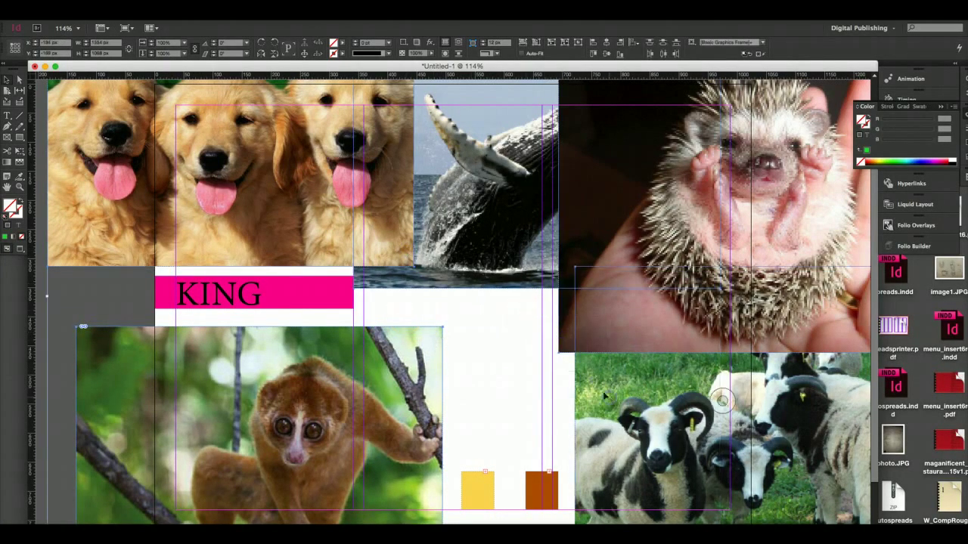
left_click(593, 43)
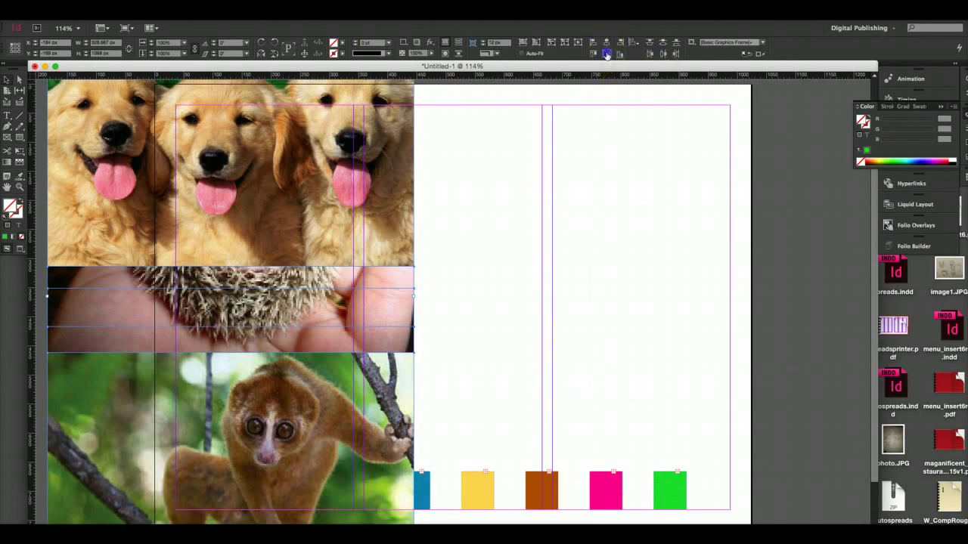
left_click(607, 55)
left_click_drag(247, 390, 563, 334)
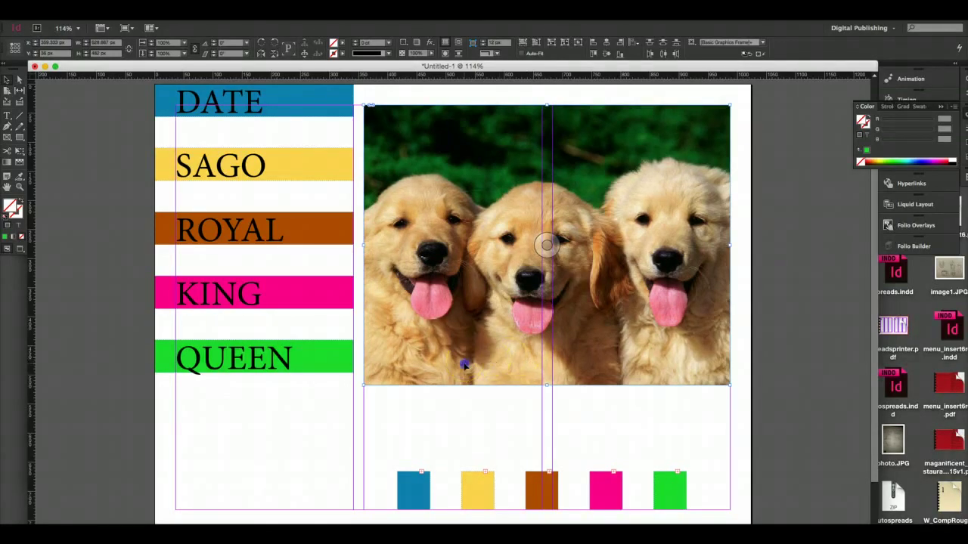
left_click_drag(465, 363, 514, 368)
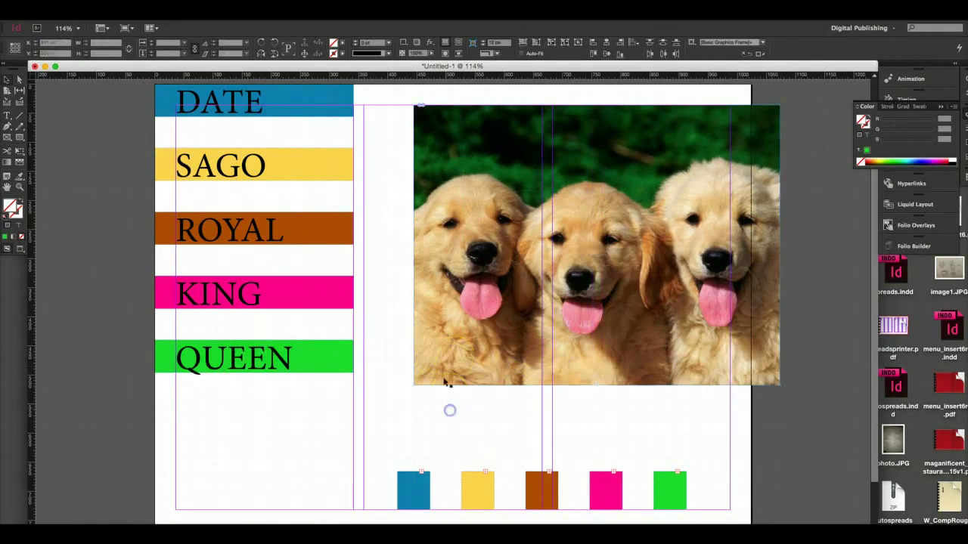
left_click_drag(450, 358, 416, 369)
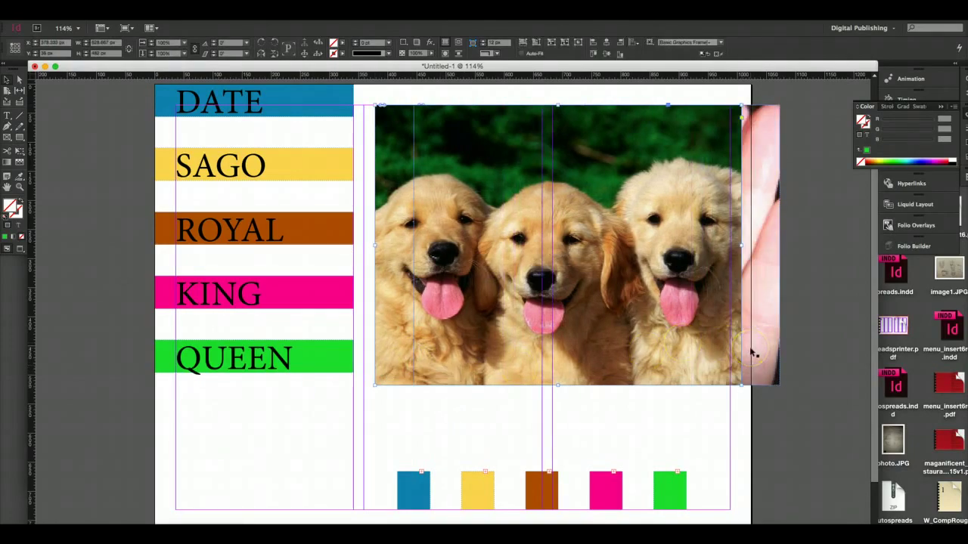
key("super+z")
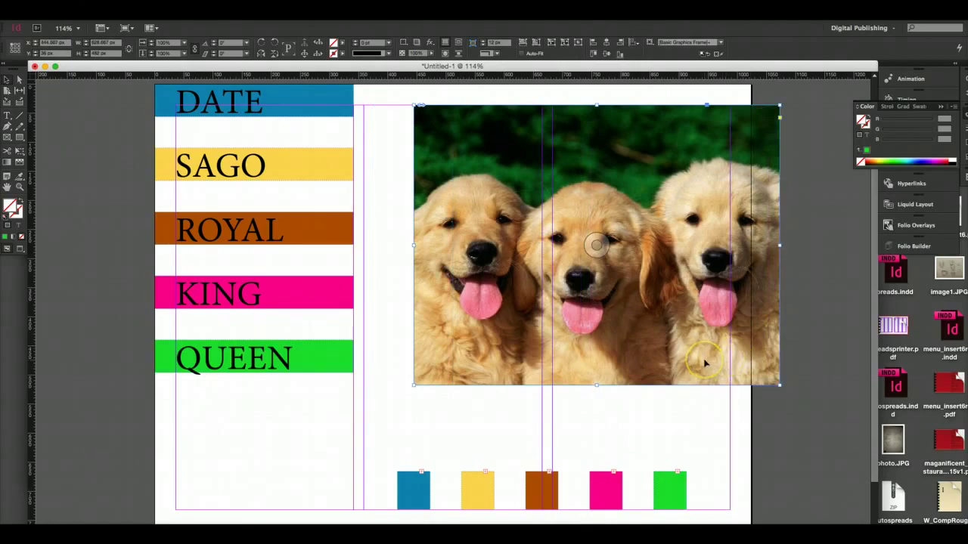
key("super+shift+z")
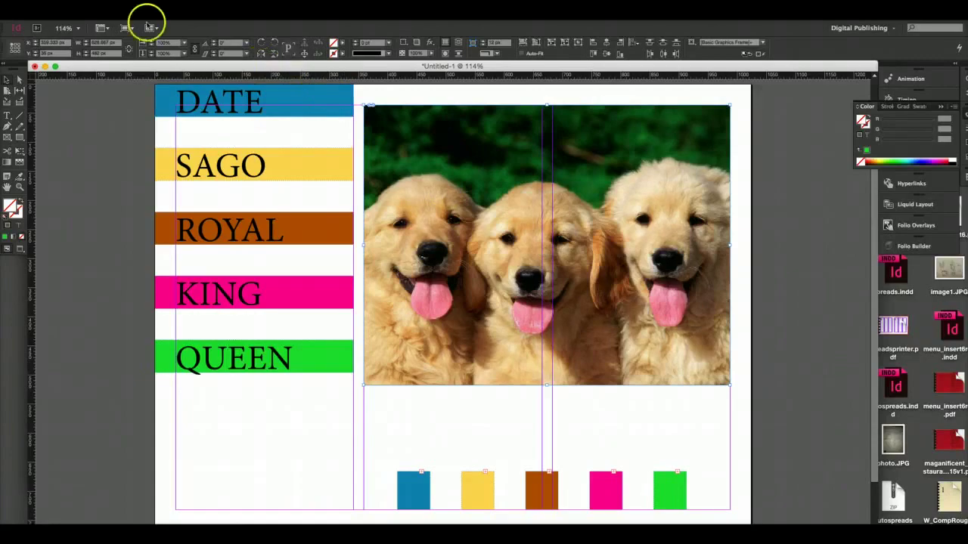
Save the document to the Desktop as photo_test.indd in InDesign CC 2014 document format
left_click(76, 11)
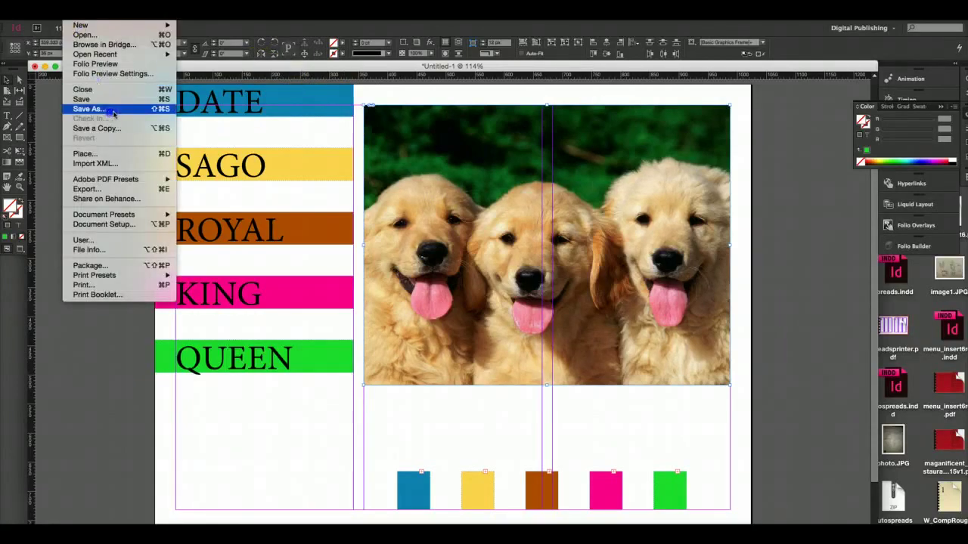
left_click(444, 172)
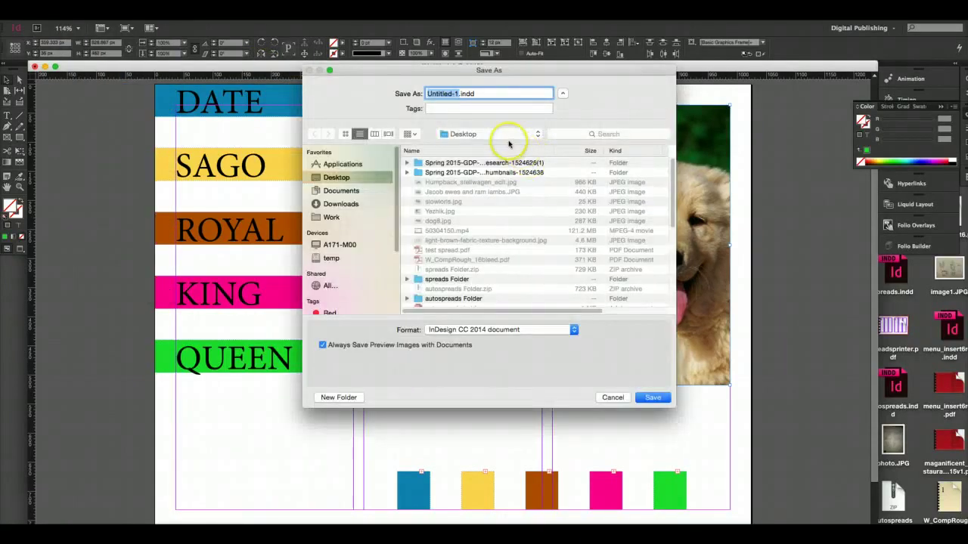
type("photo_")
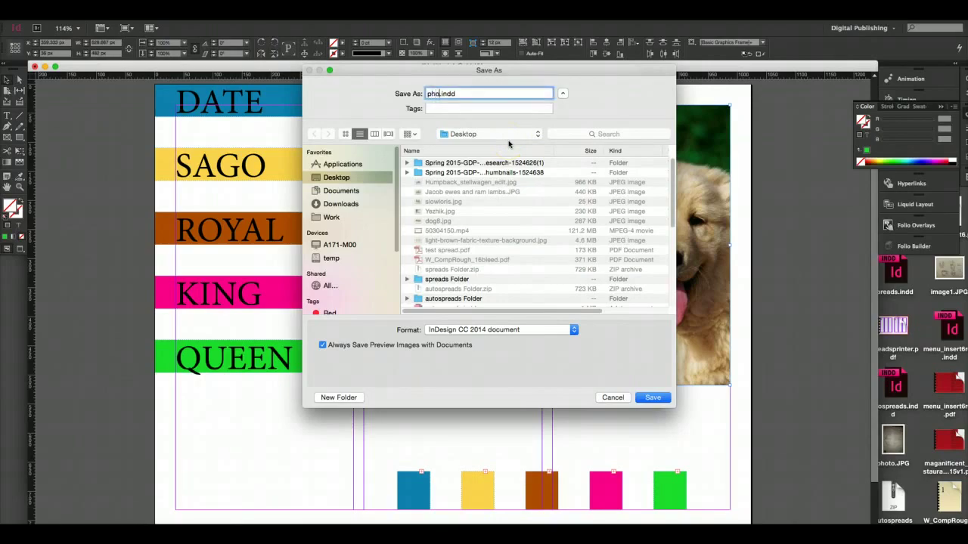
type("test")
left_click(652, 398)
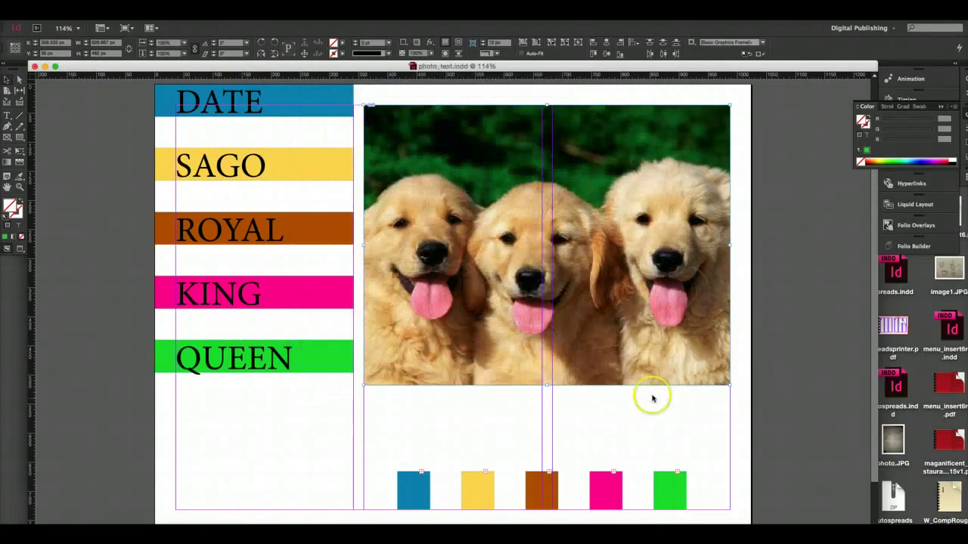
Collapse the colour settings, then show and enlarge the list of linked files to inspect the placed pictures
left_click(941, 106)
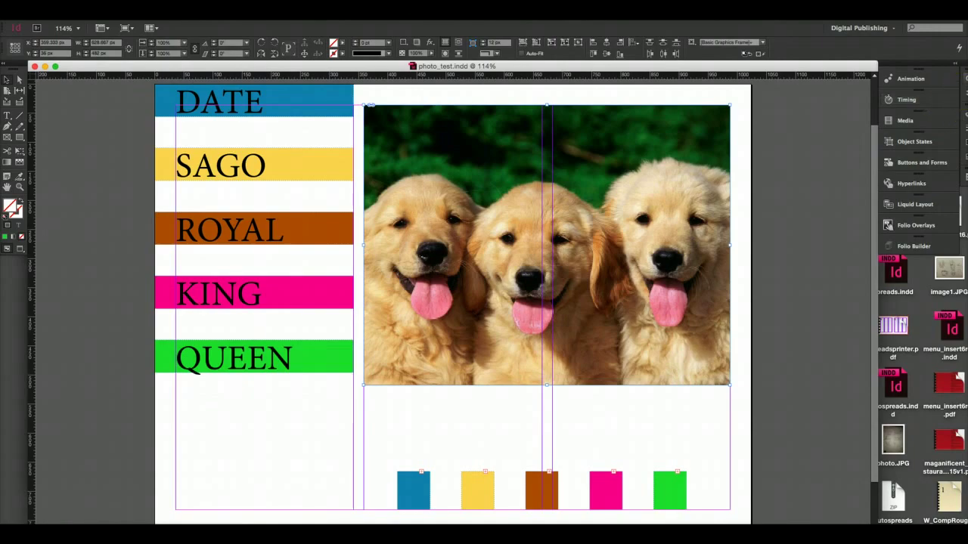
left_click(962, 75)
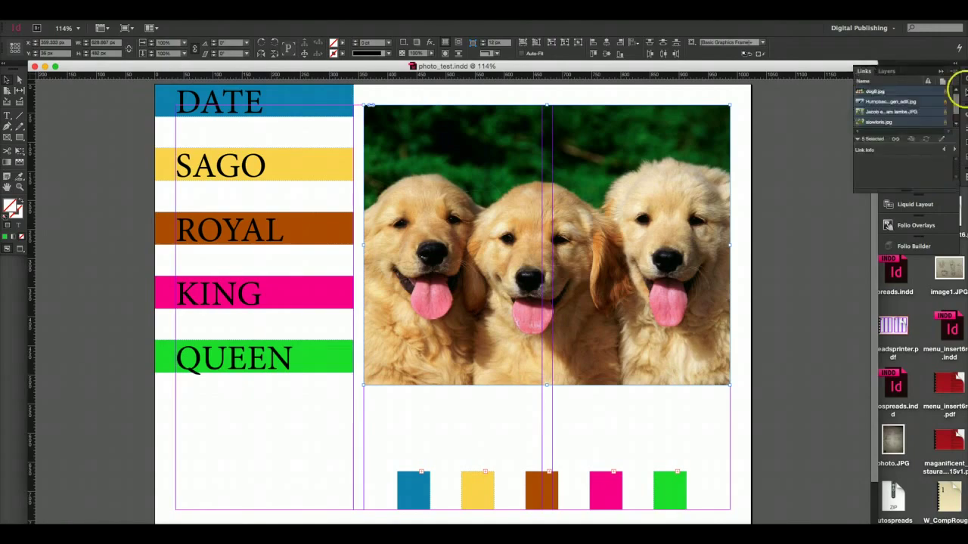
left_click_drag(954, 190, 950, 318)
left_click(924, 139)
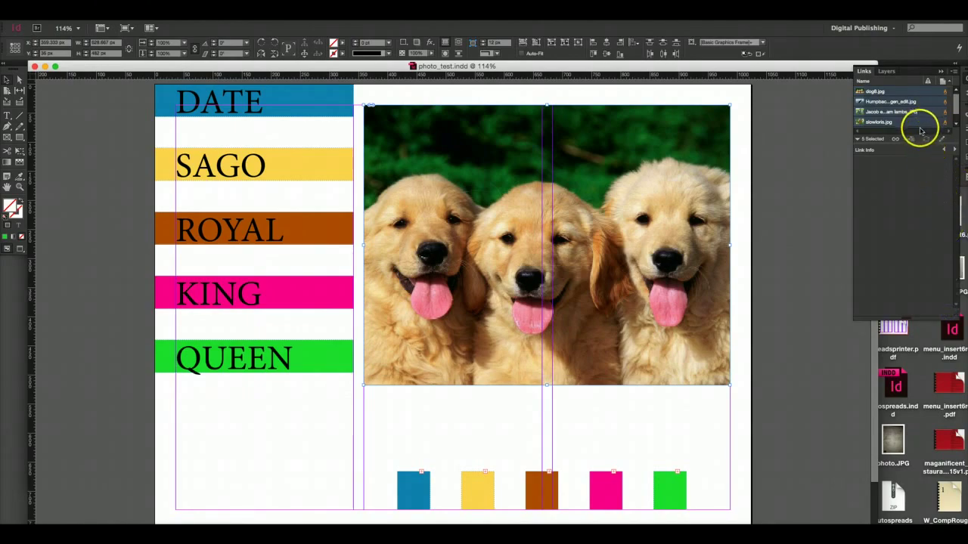
left_click_drag(915, 101, 871, 72)
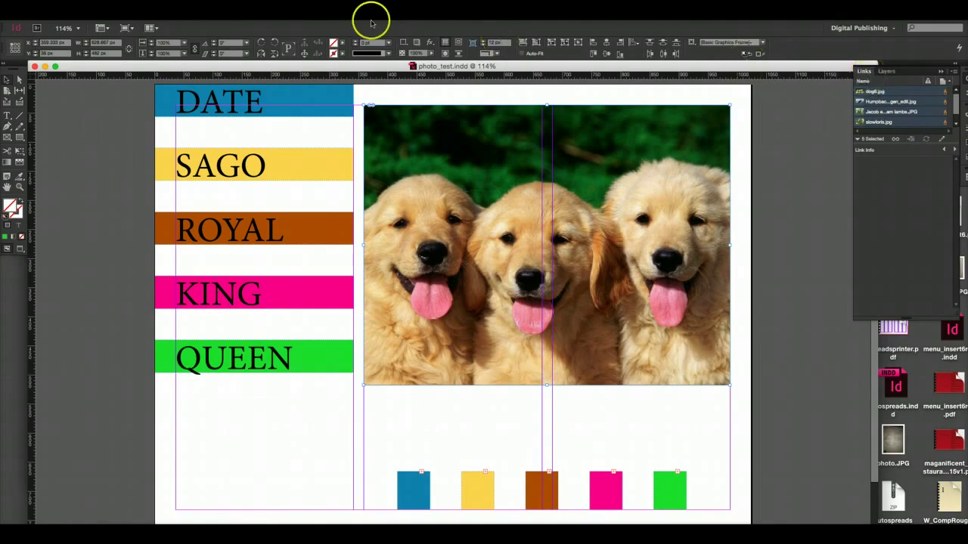
Detach and widen the list of linked files, giving the list more height to view every placed picture
left_click(265, 9)
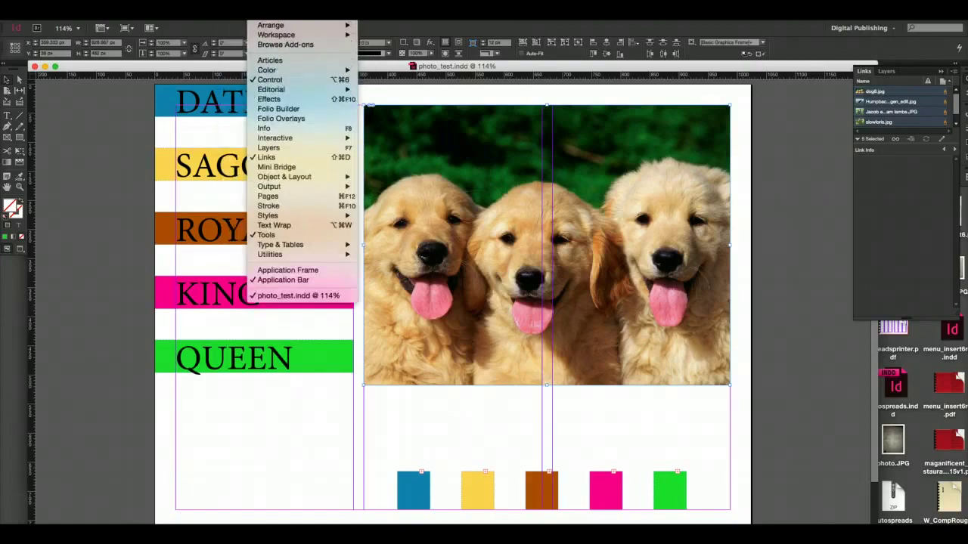
left_click_drag(758, 78, 333, 91)
left_click_drag(427, 339, 765, 319)
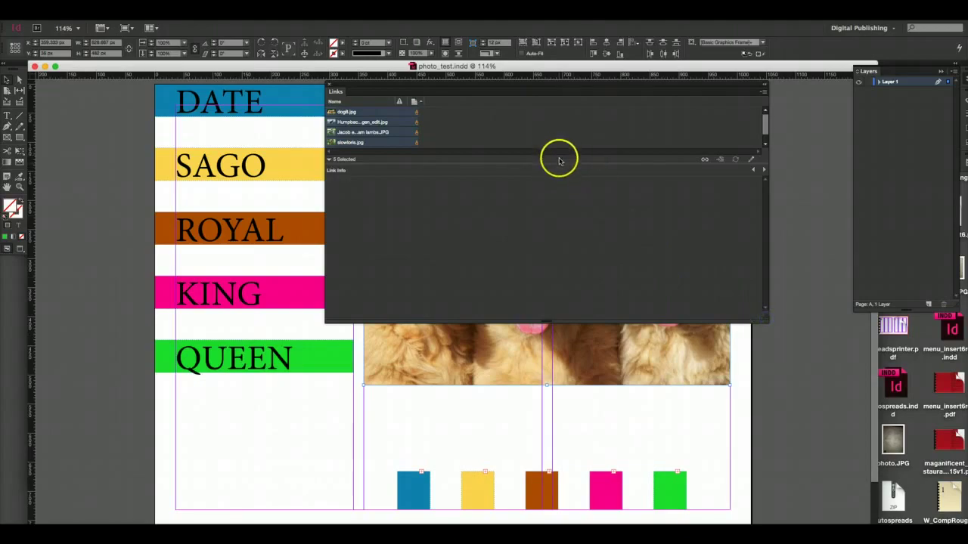
left_click_drag(557, 162, 572, 252)
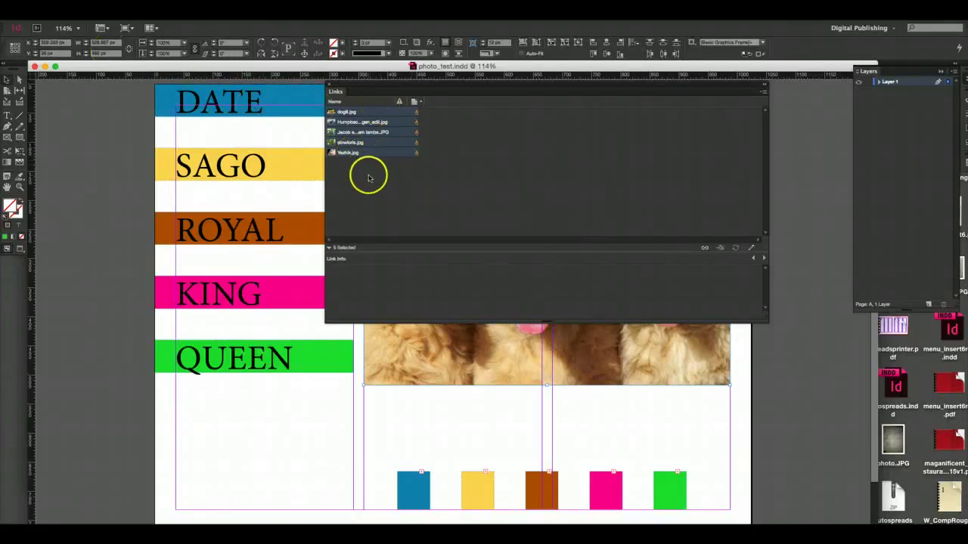
Review the document's package summary, leave it without packaging, and close the list of linked files
left_click(73, 9)
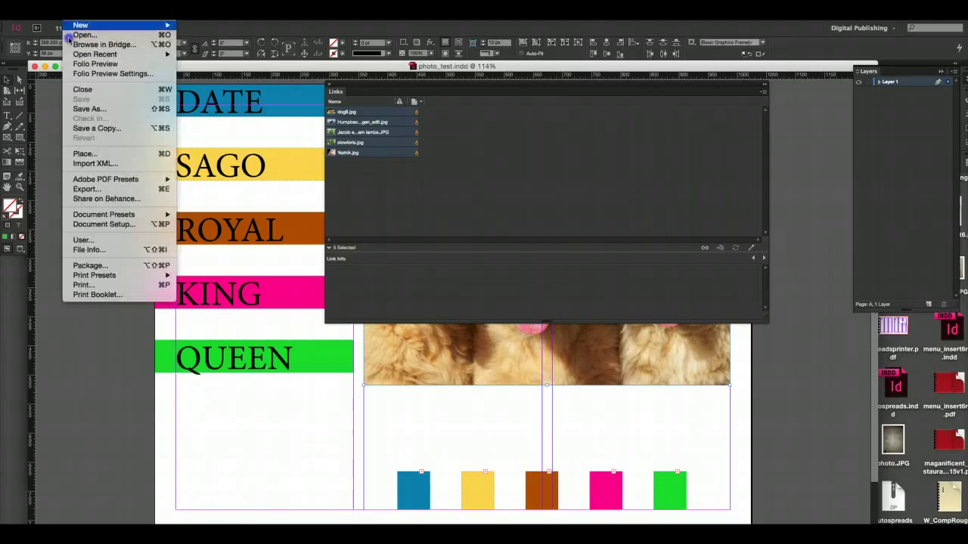
left_click(98, 268)
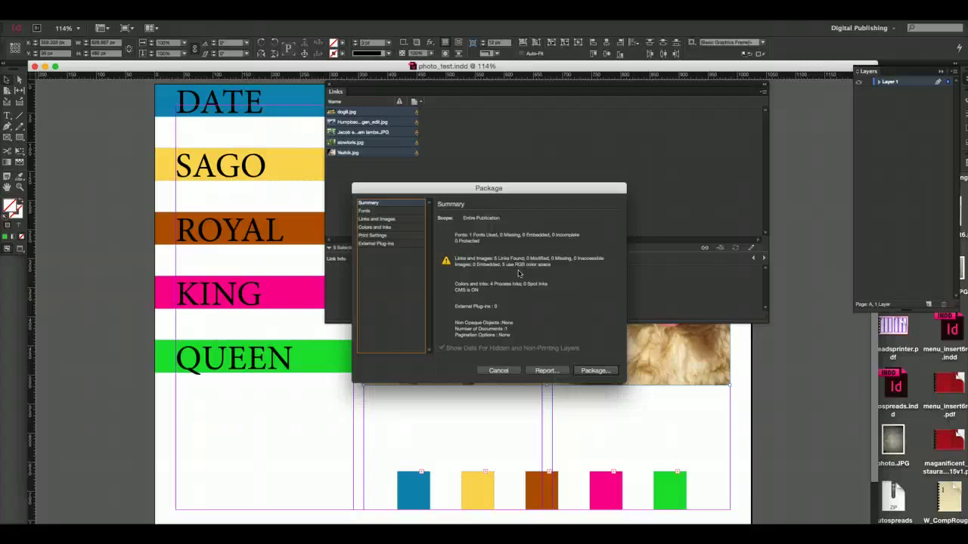
left_click(498, 371)
left_click(330, 86)
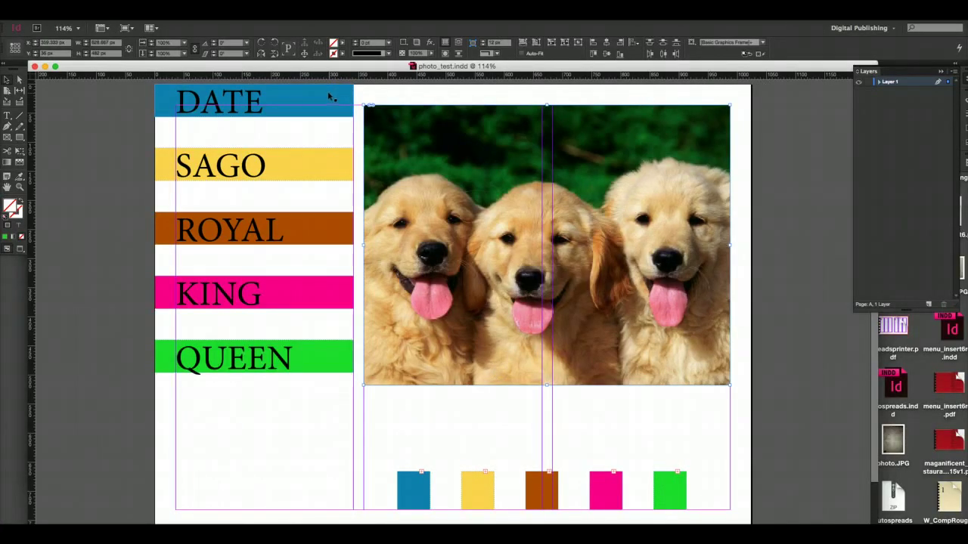
left_click(75, 9)
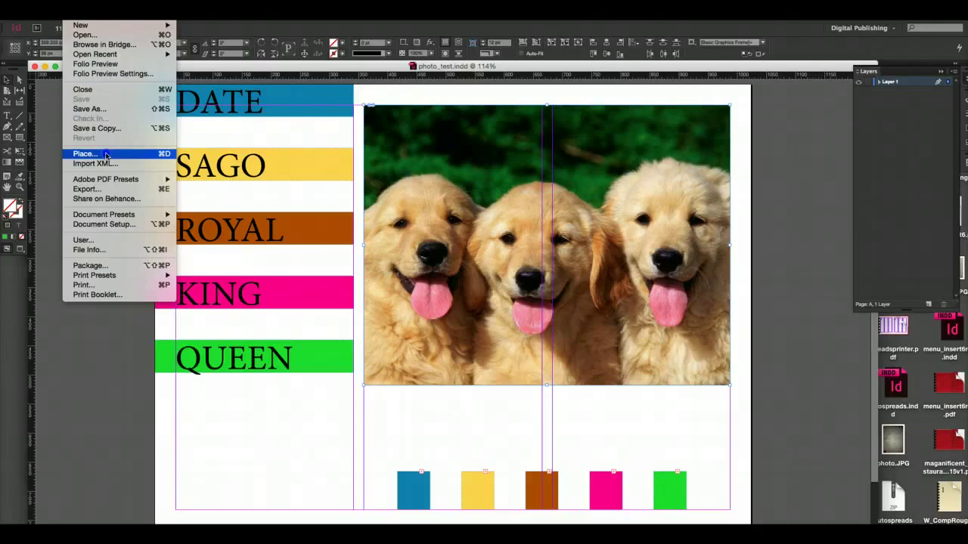
left_click(56, 132)
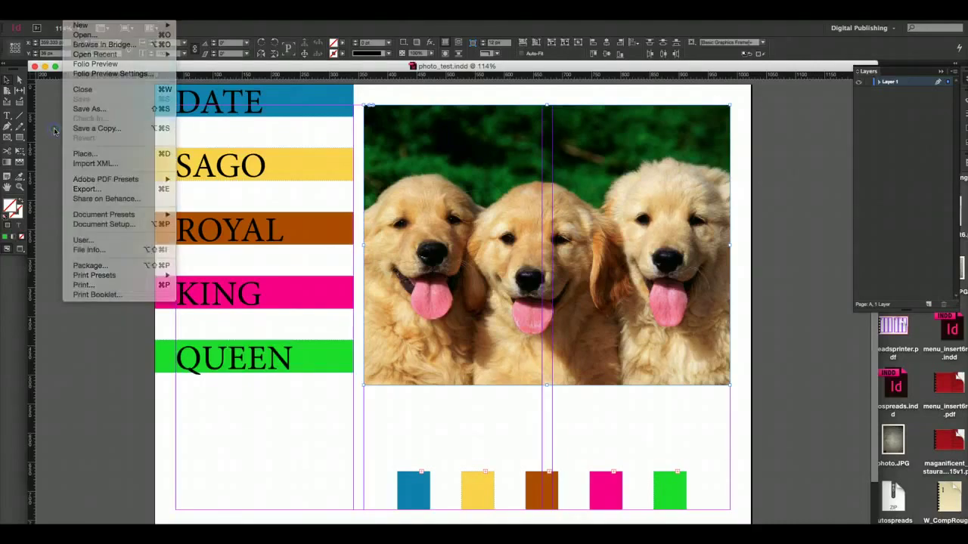
left_click(527, 57)
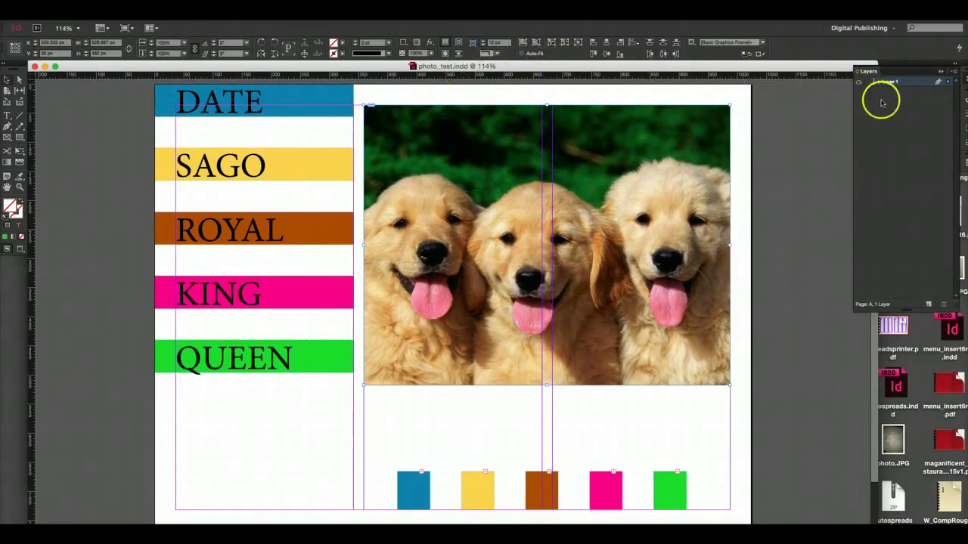
Reopen the list of linked files to check the animal pictures, and close it again
left_click(265, 10)
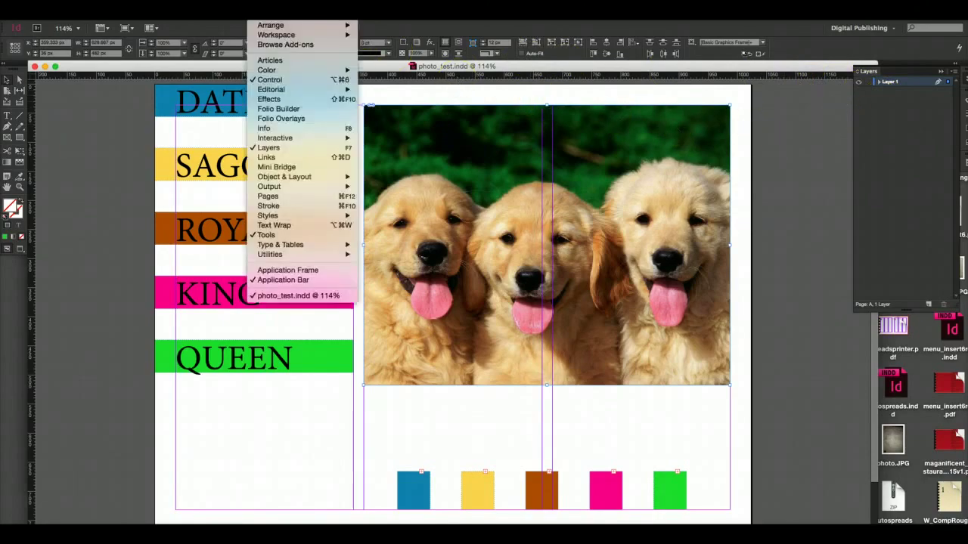
left_click(302, 154)
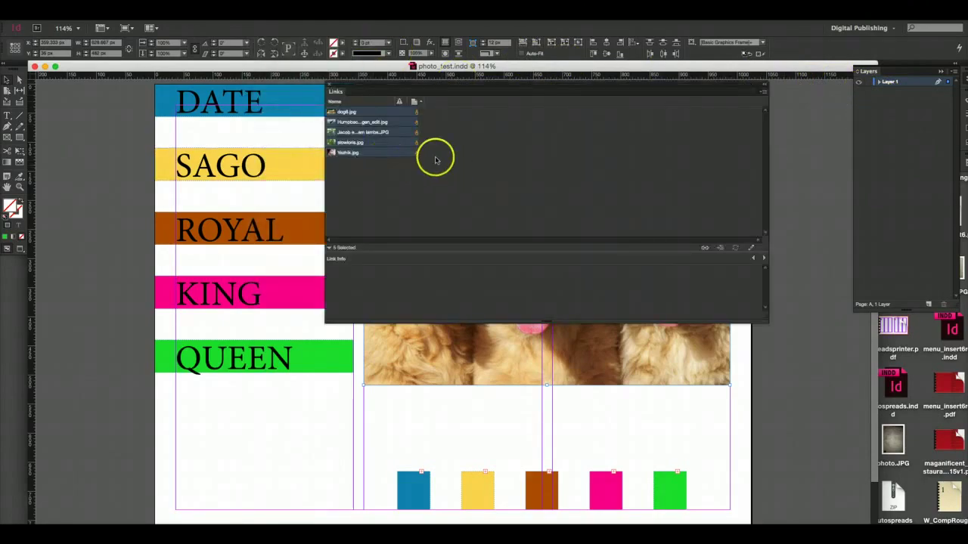
left_click_drag(375, 140, 374, 153)
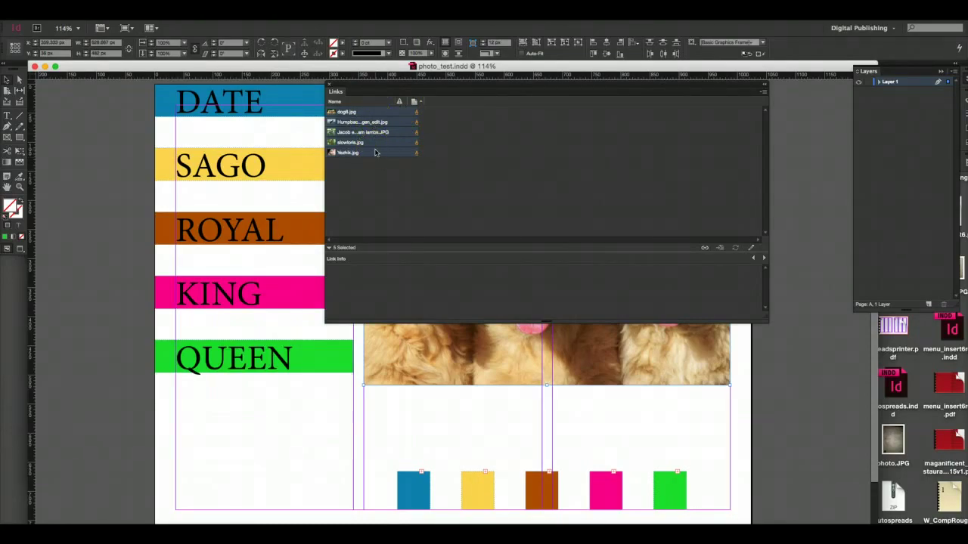
left_click_drag(375, 153, 260, 119)
mouse_move(288, 63)
left_mouse_down()
mouse_move(330, 88)
mouse_move(283, 71)
left_mouse_up()
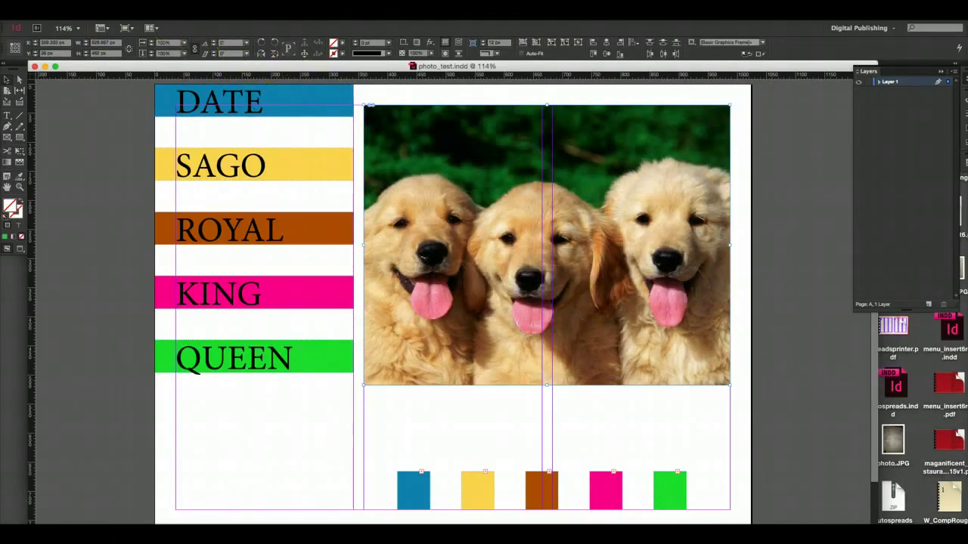
Start packaging the entire publication, keeping the default printing instructions file Instructions.txt with blank contact details
left_click(76, 10)
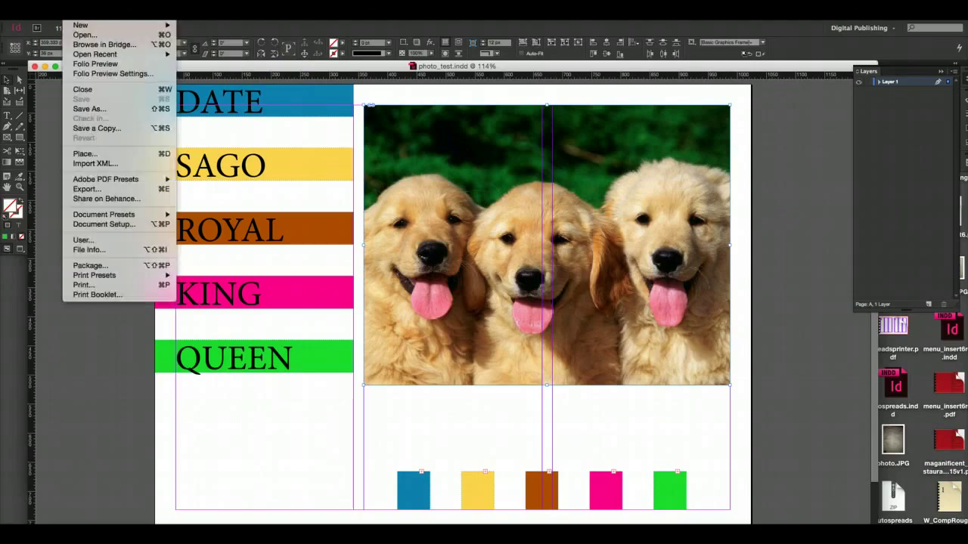
left_click(108, 269)
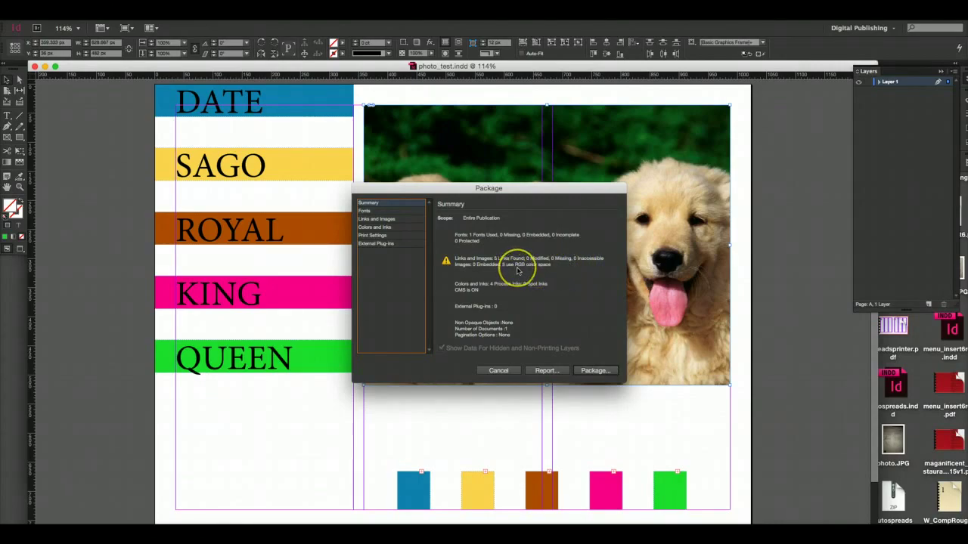
left_click(597, 371)
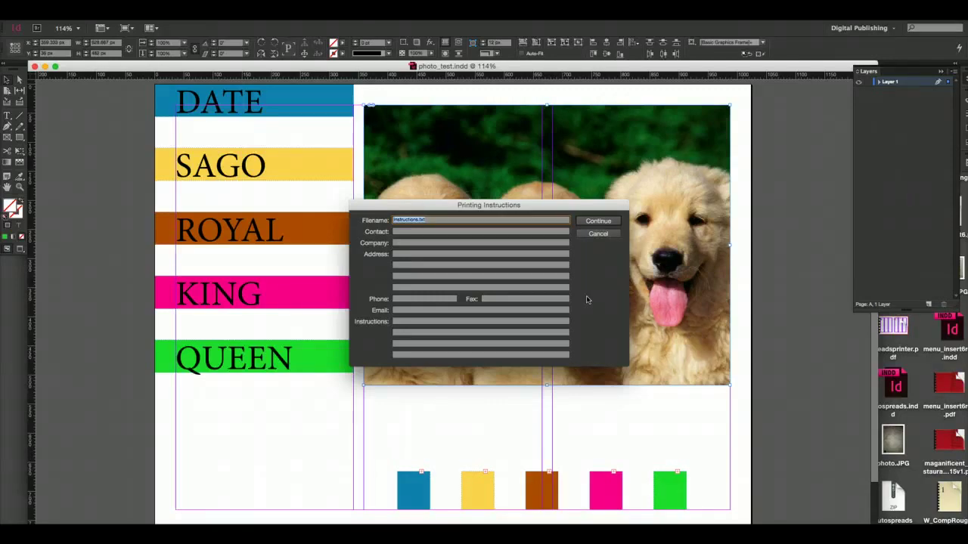
left_click(597, 221)
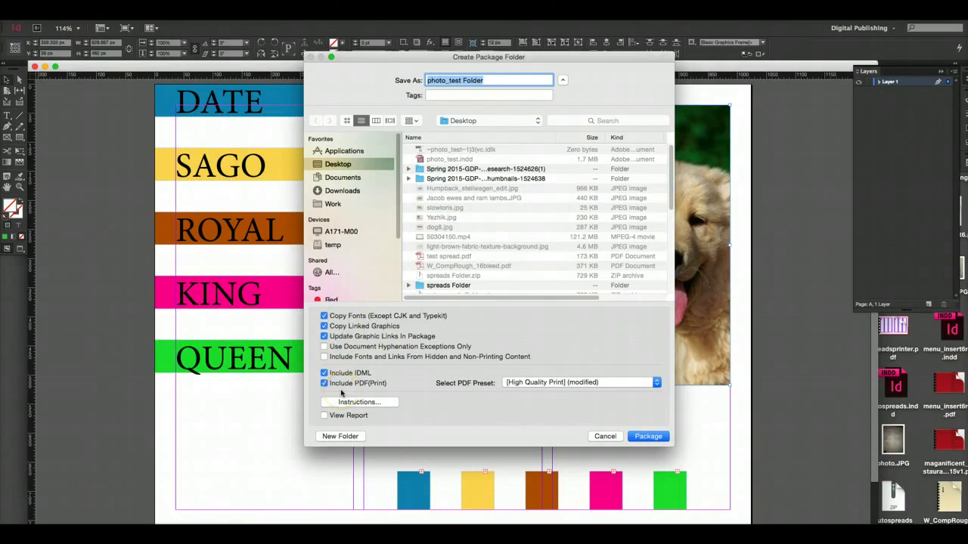
Package into photo_test Folder on the Desktop with fonts, linked graphics, IDML and a PDF using the [High Quality Print] (modified) preset
left_click(348, 349)
left_click(583, 382)
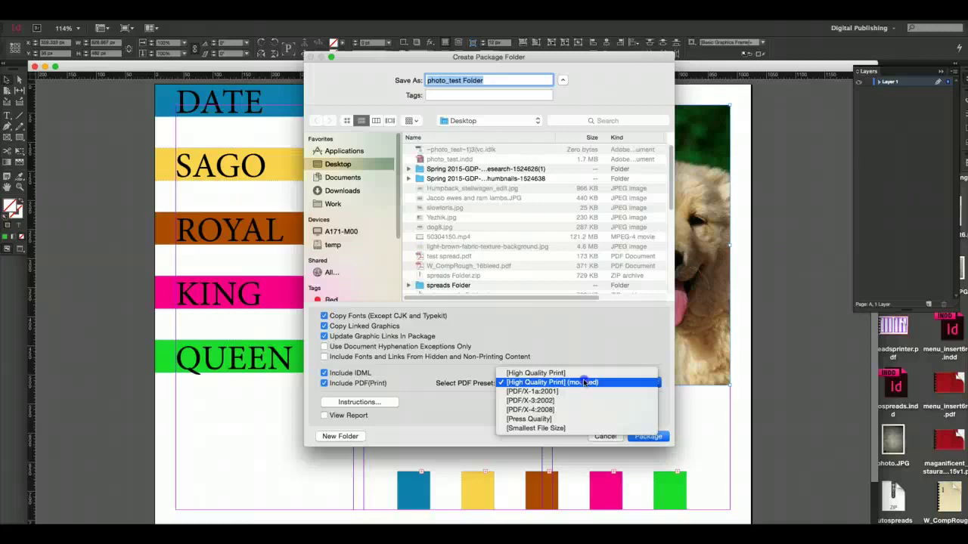
left_click(584, 383)
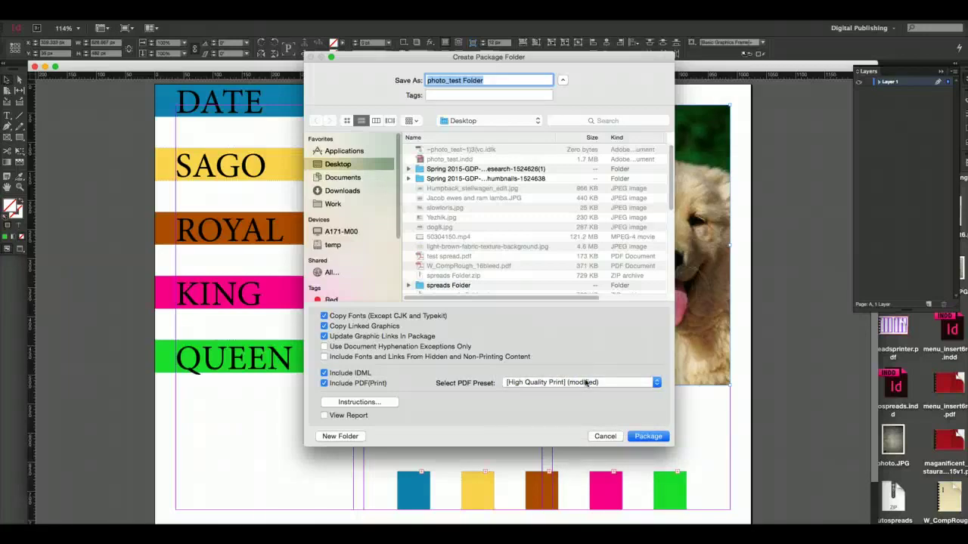
left_click(652, 437)
left_click(653, 438)
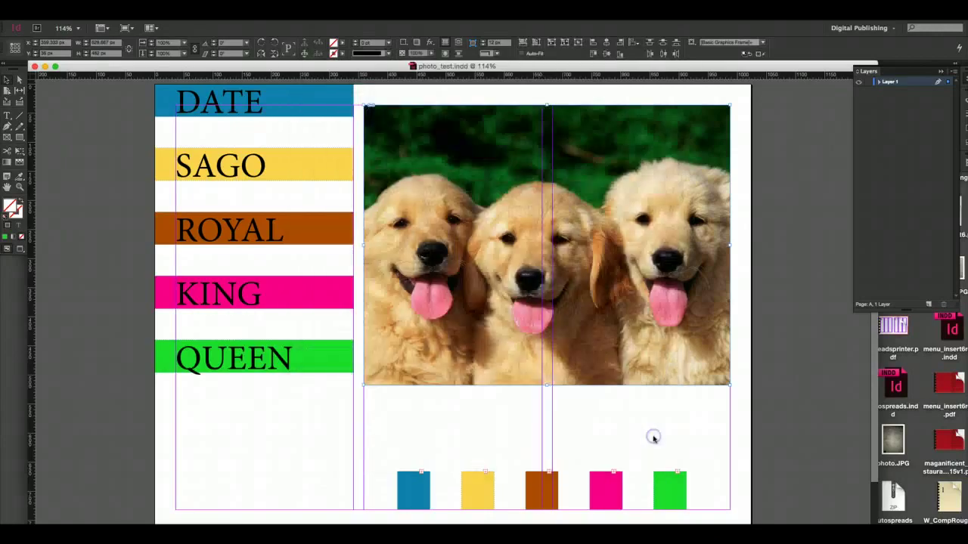
Accept the font-copying restrictions and the overset text on A-Master to complete the package
left_click(620, 425)
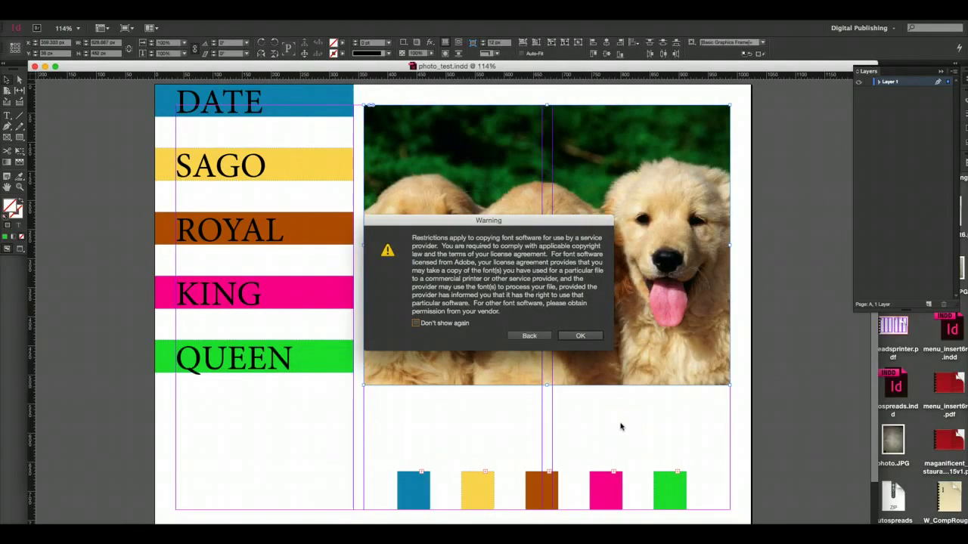
left_click(616, 410)
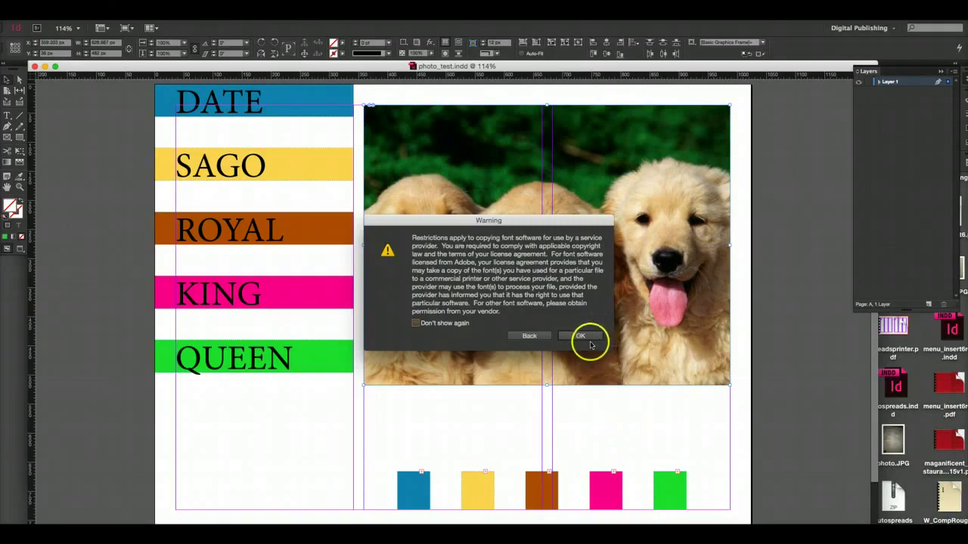
left_click(582, 336)
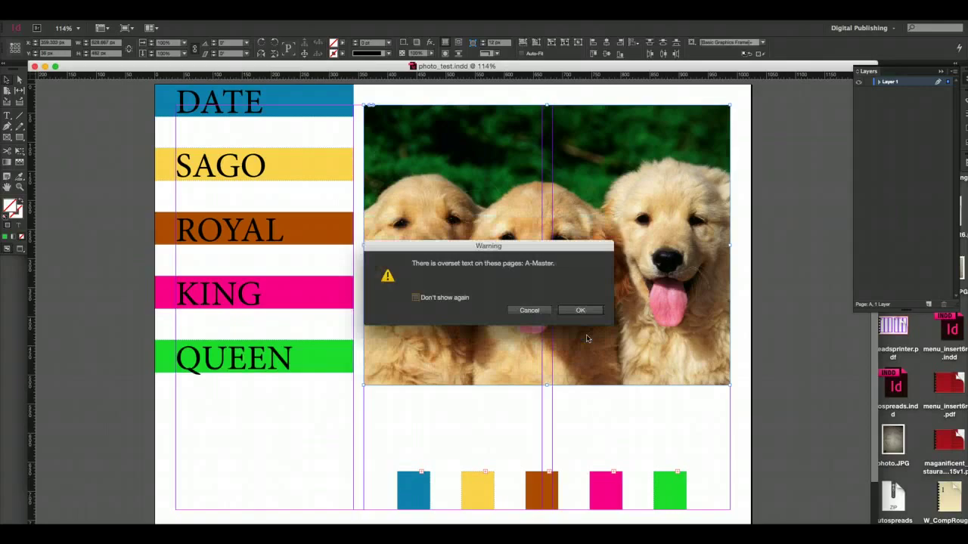
left_click_drag(586, 338, 558, 442)
left_click_drag(584, 312, 584, 312)
left_click(583, 311)
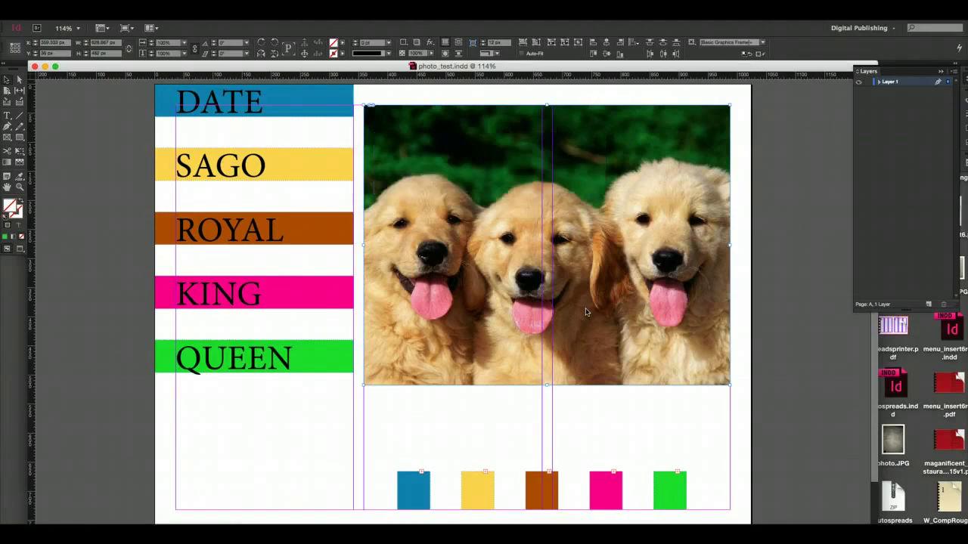
Save and close photo_test.indd, and minimise the browser window to reveal the desktop
left_click(35, 67)
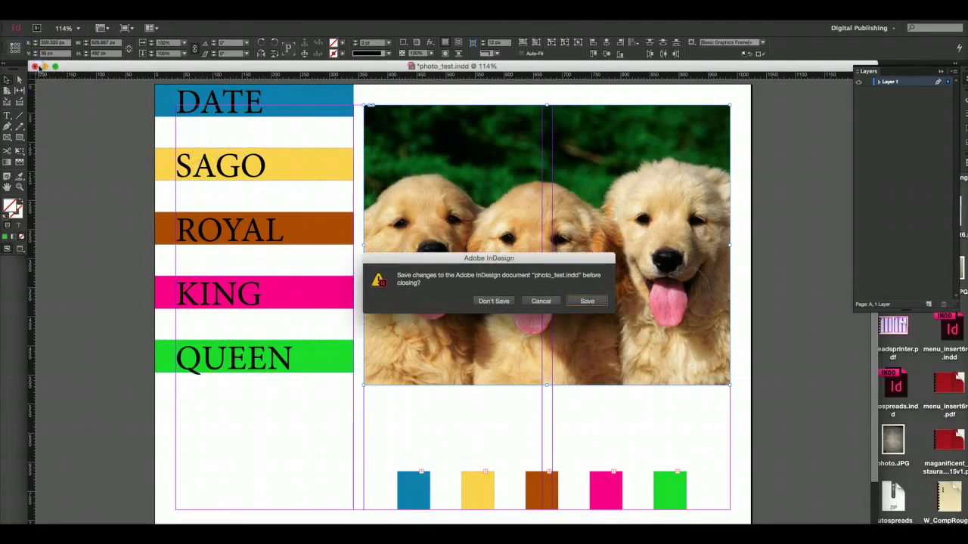
left_click(599, 302)
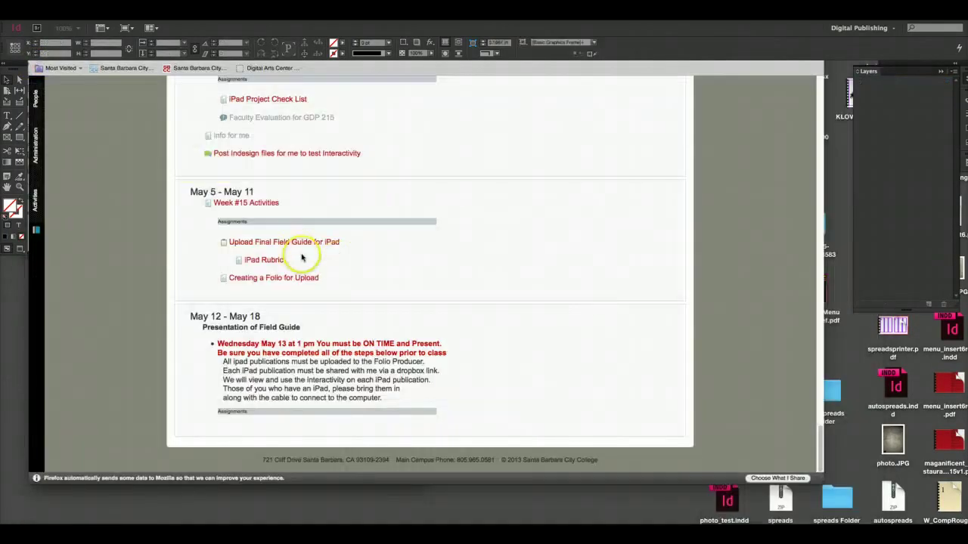
left_click(640, 435)
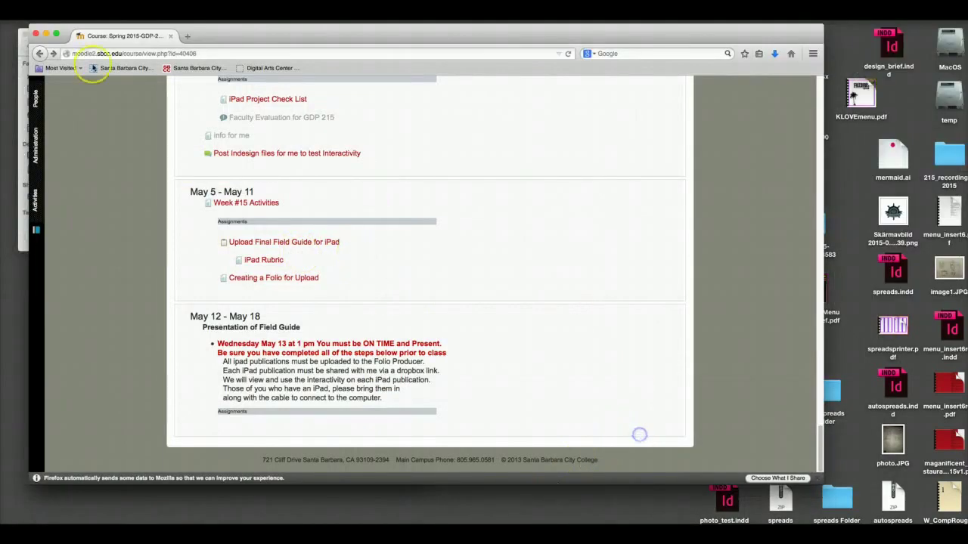
left_click(45, 36)
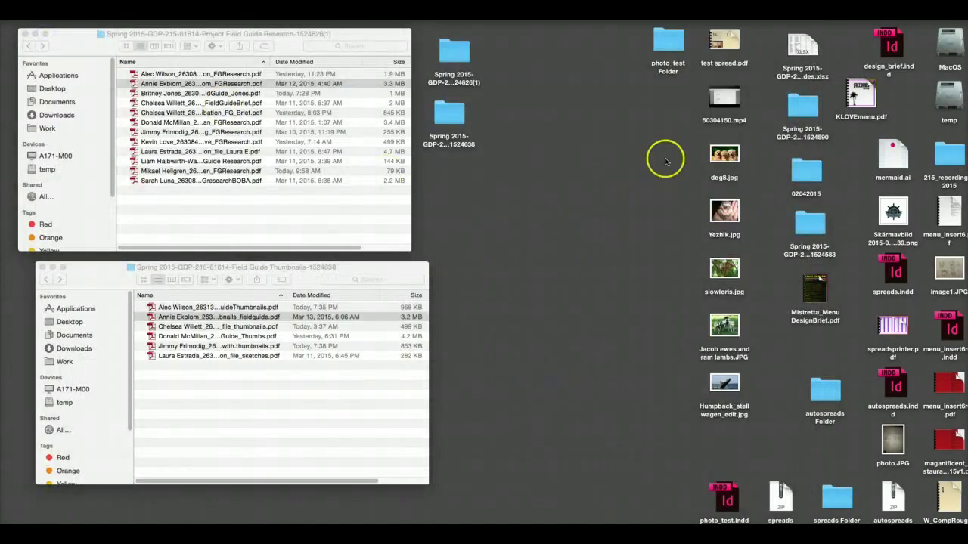
Open photo_test Folder from the Desktop, close the Field Guide Research folder window, and move the package window into its place
double_click(667, 44)
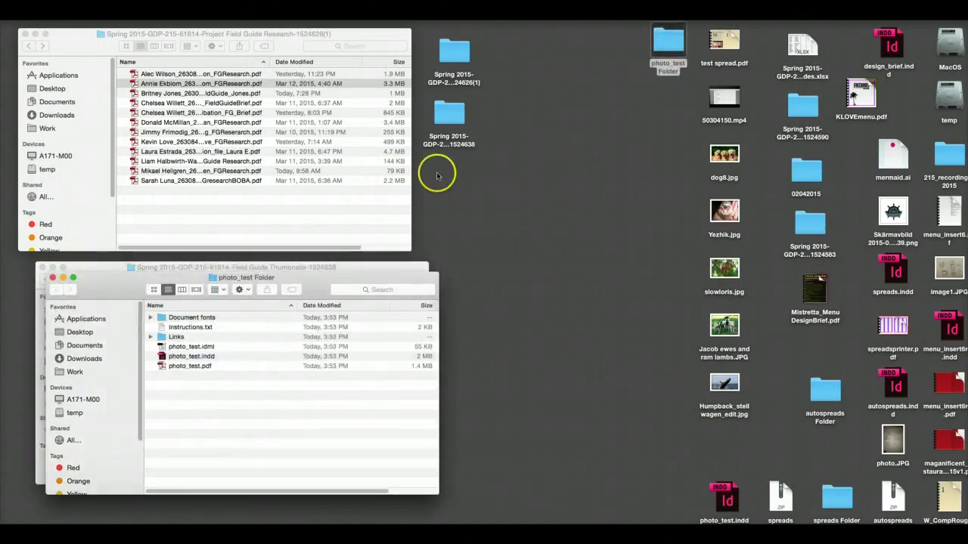
left_click(24, 34)
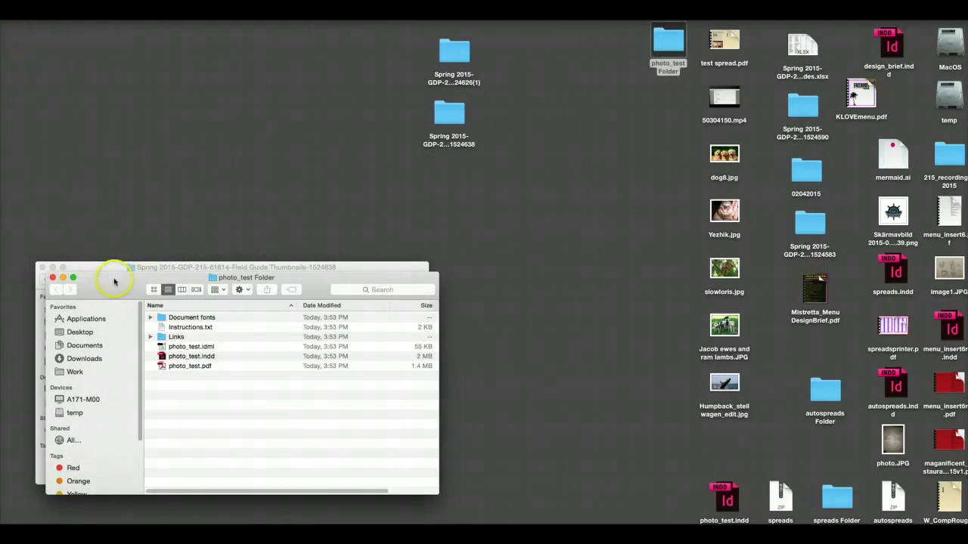
left_click_drag(113, 279, 156, 26)
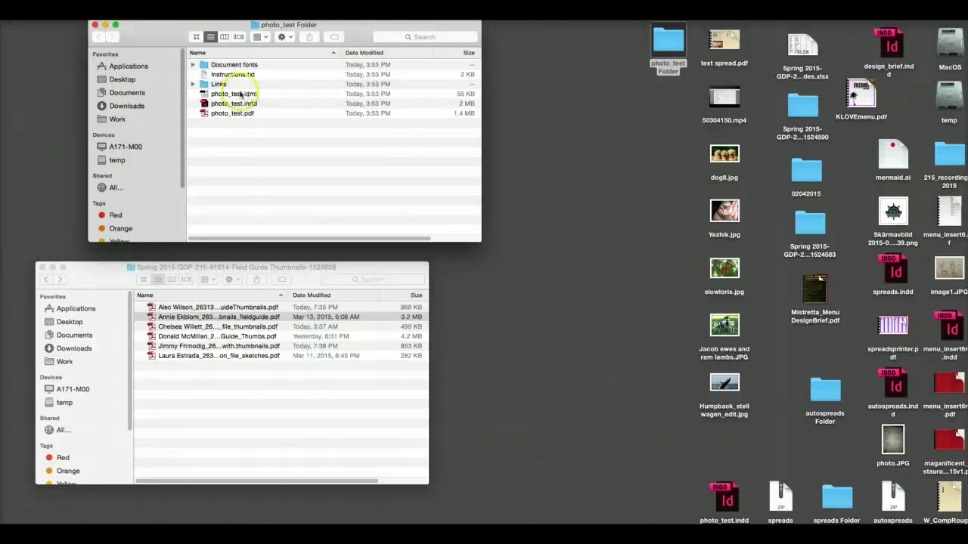
Compare the packaged Links folder with the five original pictures on the Desktop, and inspect the Document fonts folder's contents
left_click(192, 85)
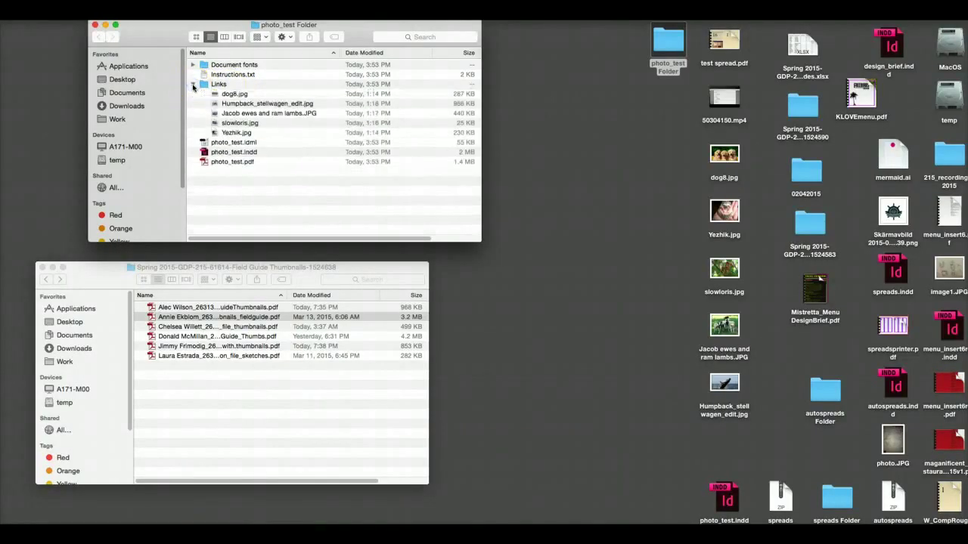
left_click_drag(686, 146, 768, 431)
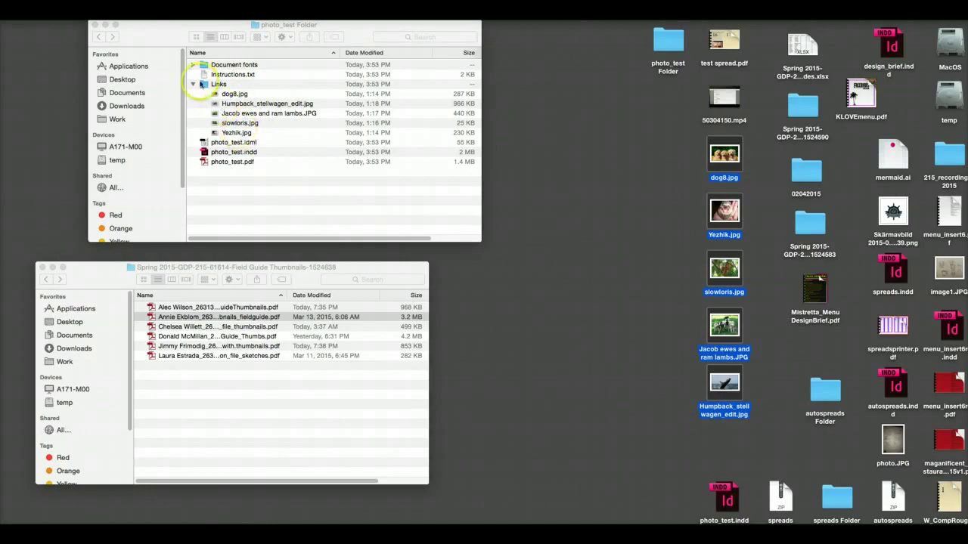
left_click(193, 66)
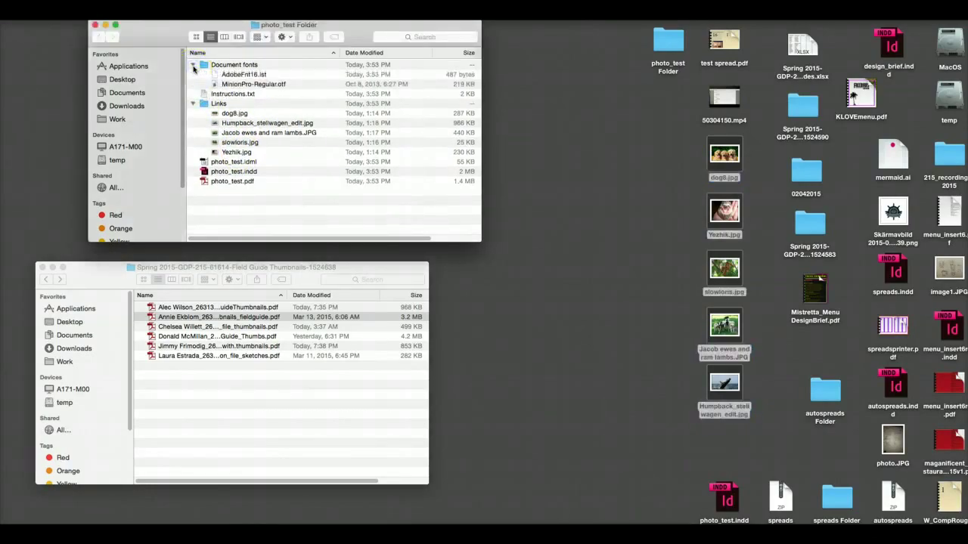
left_click(193, 66)
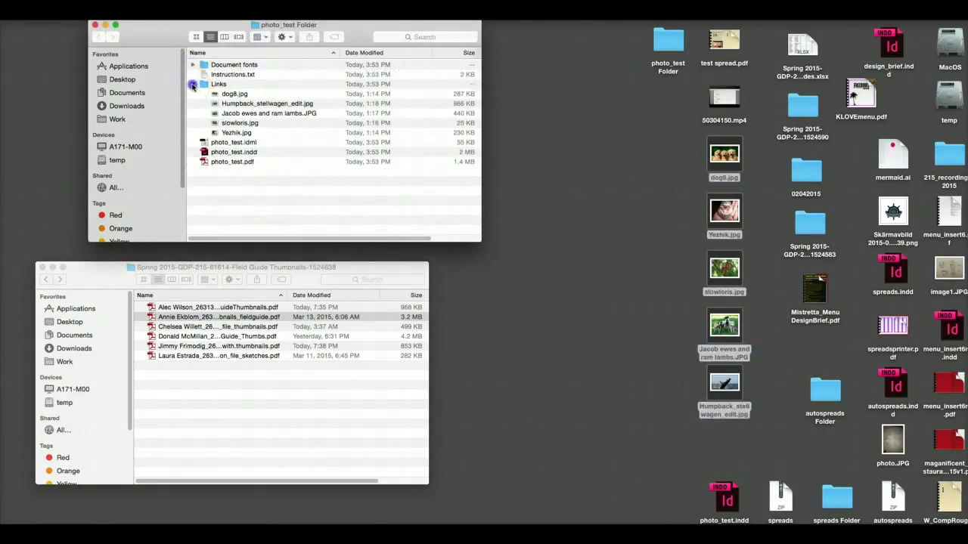
Compress photo_test Folder into a zip archive and place the archive beside the folder on the Desktop
left_click(193, 85)
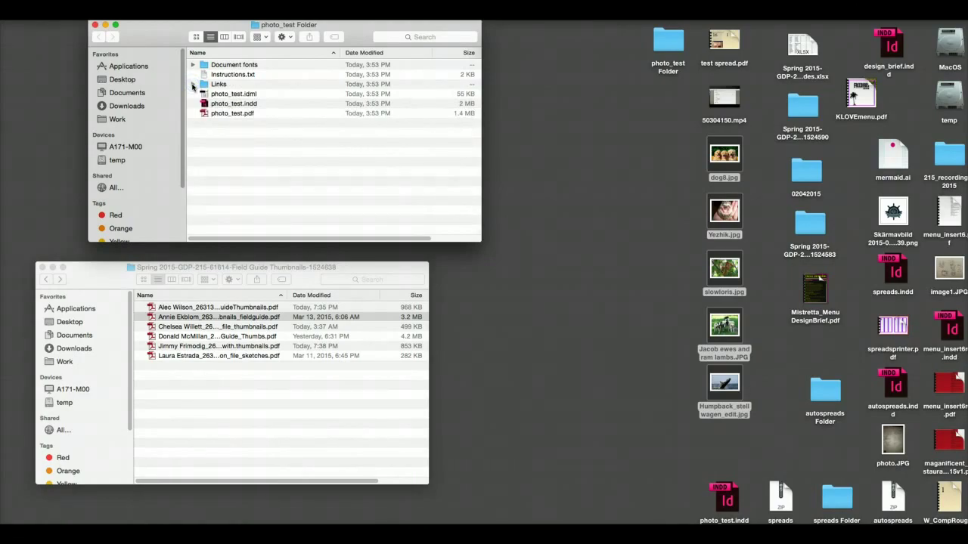
left_click(95, 25)
left_click(673, 63)
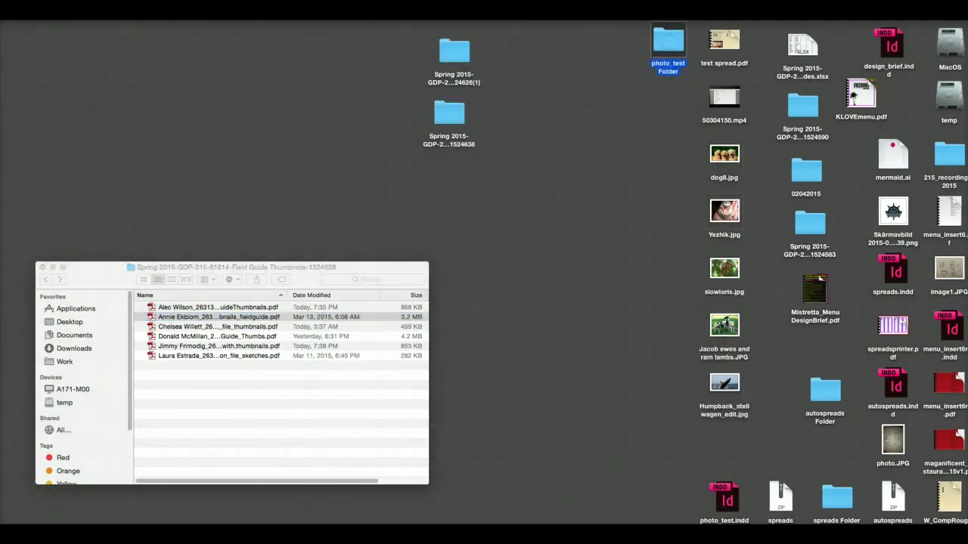
left_click(68, 9)
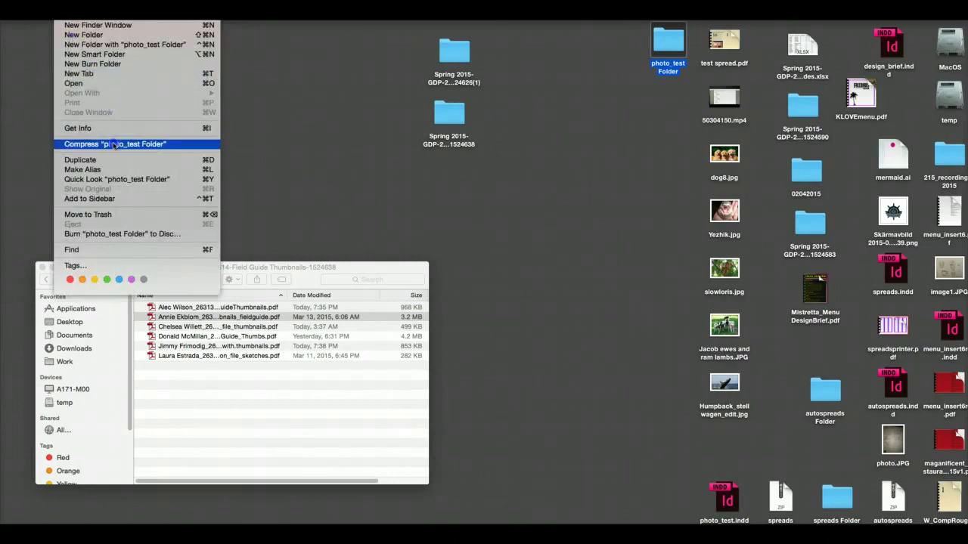
left_click(140, 144)
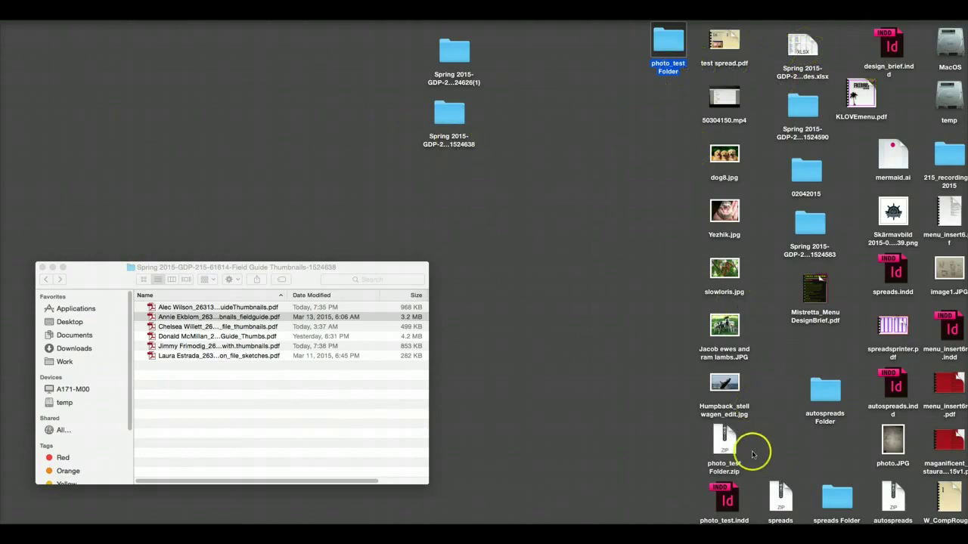
left_click_drag(729, 448, 626, 54)
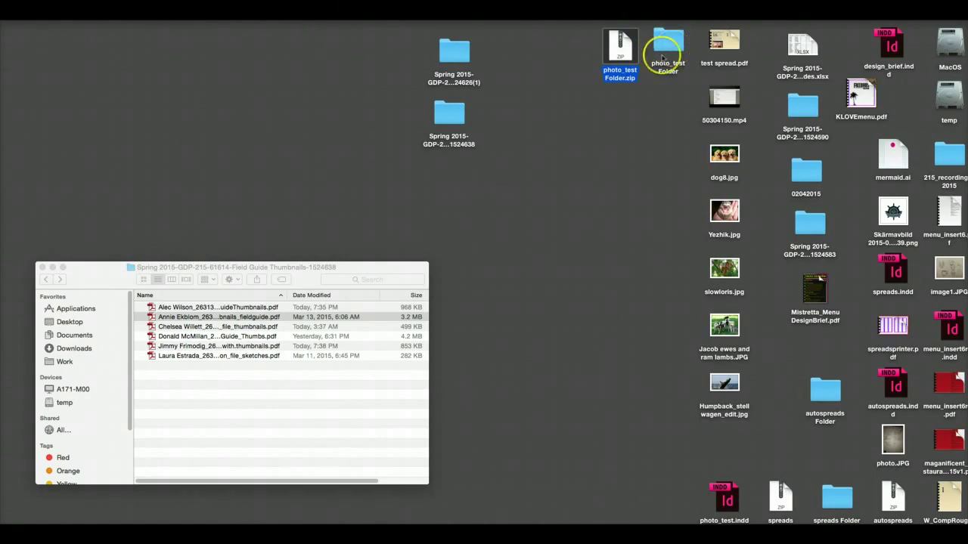
Open the packaged photo_test.indd from photo_test Folder in InDesign
left_click(622, 50)
left_click_drag(630, 60, 669, 48)
double_click(668, 47)
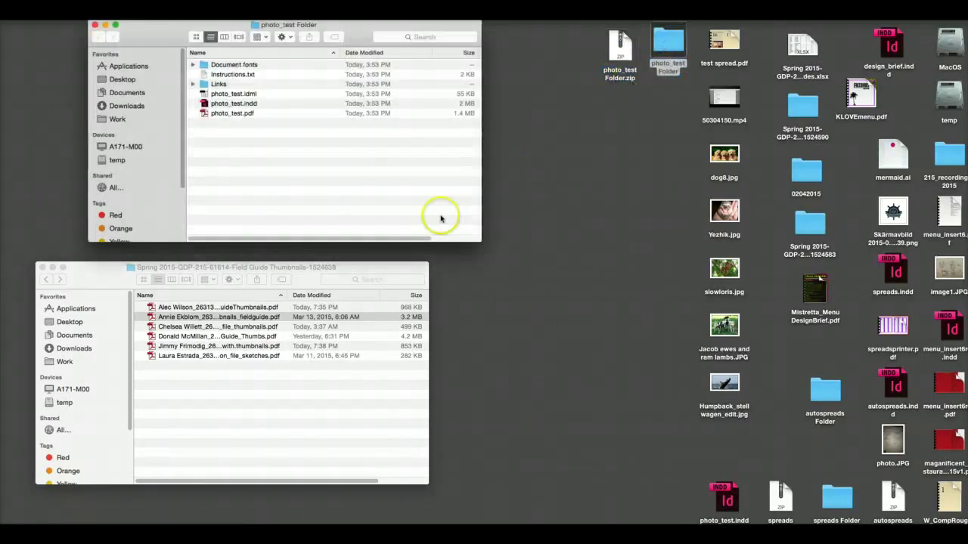
left_click(252, 103)
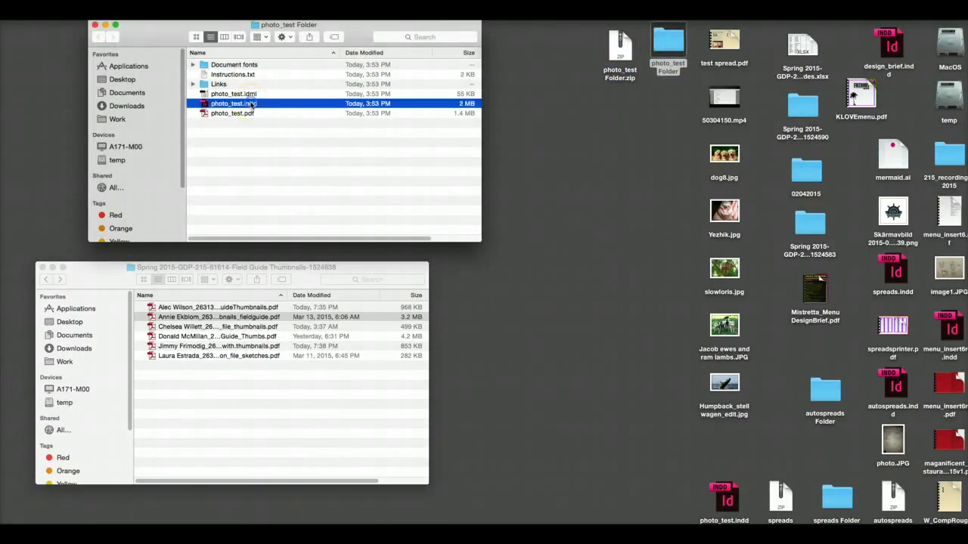
double_click(252, 104)
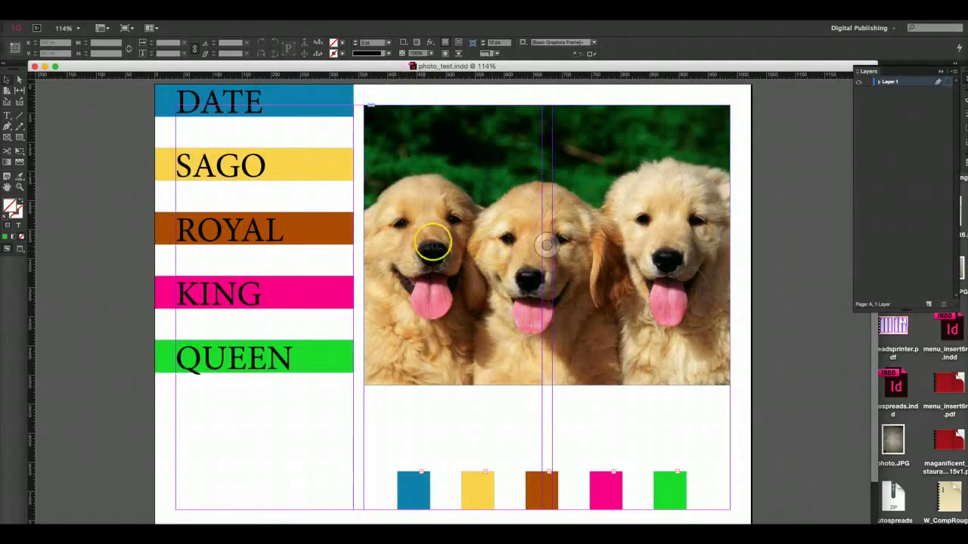
Heighten the blue label below the picture and replace its text with BACK
mouse_move(411, 491)
left_mouse_down()
mouse_move(414, 409)
mouse_move(416, 510)
mouse_move(415, 497)
left_mouse_up()
double_click(414, 443)
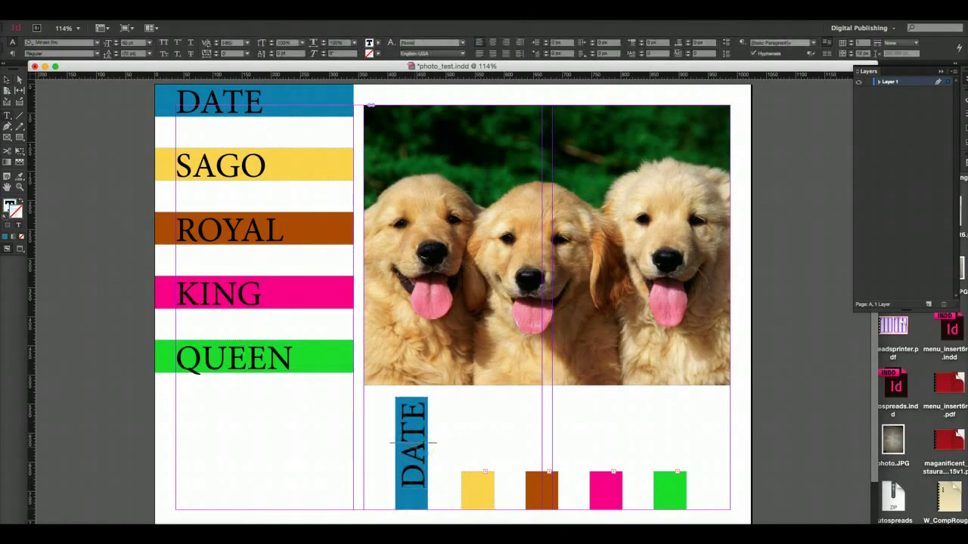
double_click(413, 447)
type("B")
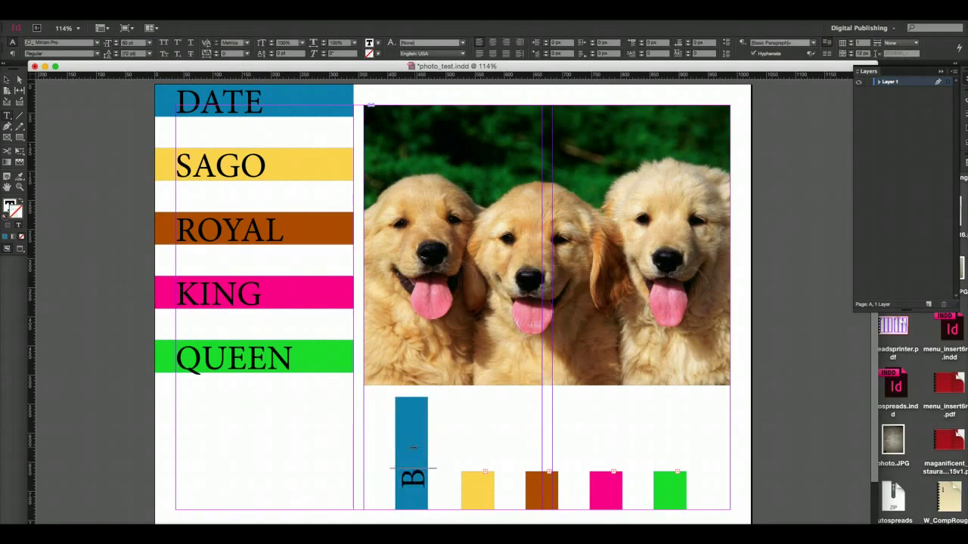
type("ACK")
Stretch the green label below the picture upward and replace its text with FORE
left_click(669, 470)
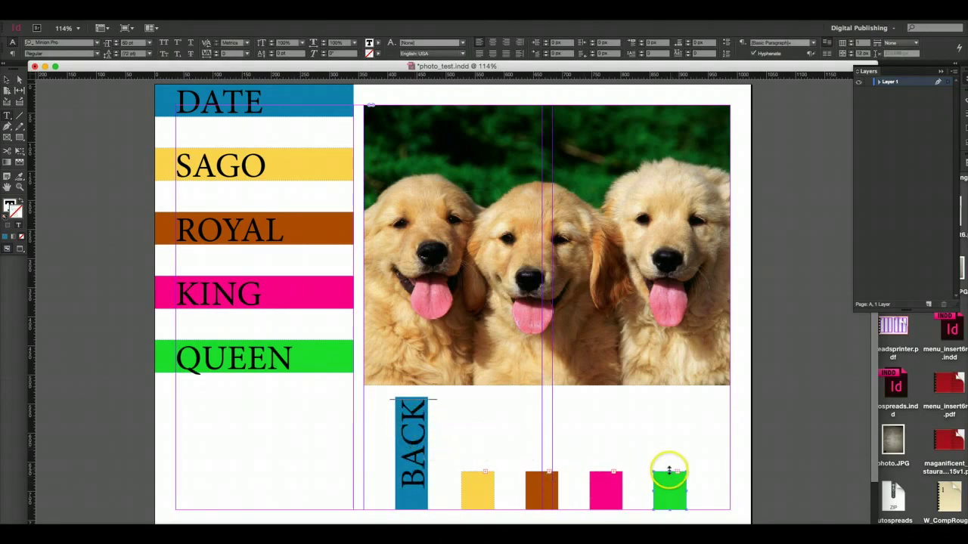
left_click_drag(670, 470, 664, 389)
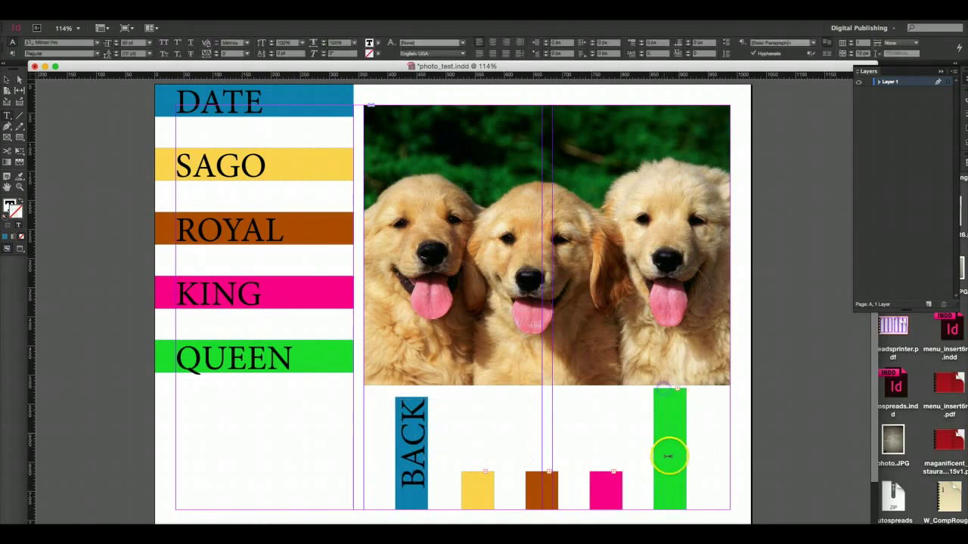
left_click(668, 456)
type("F")
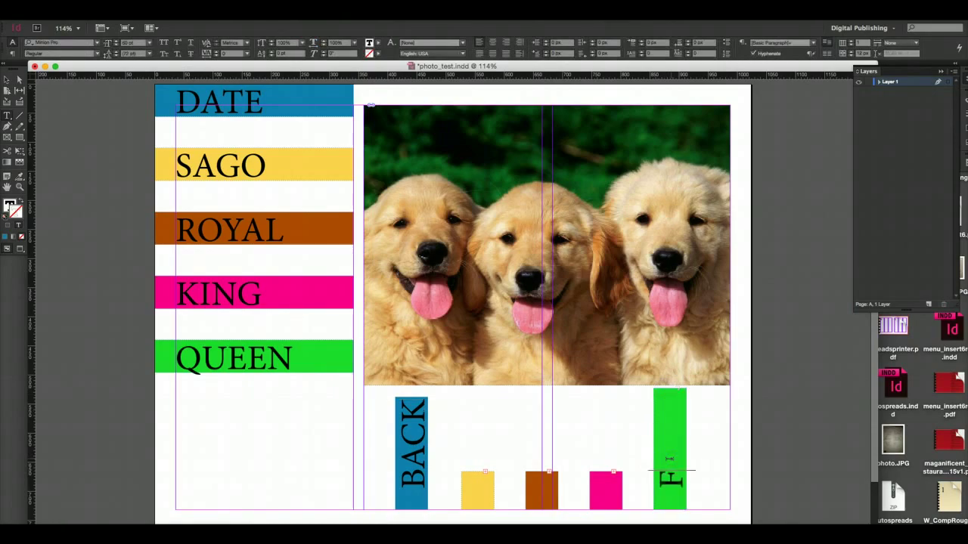
type("ORWARD")
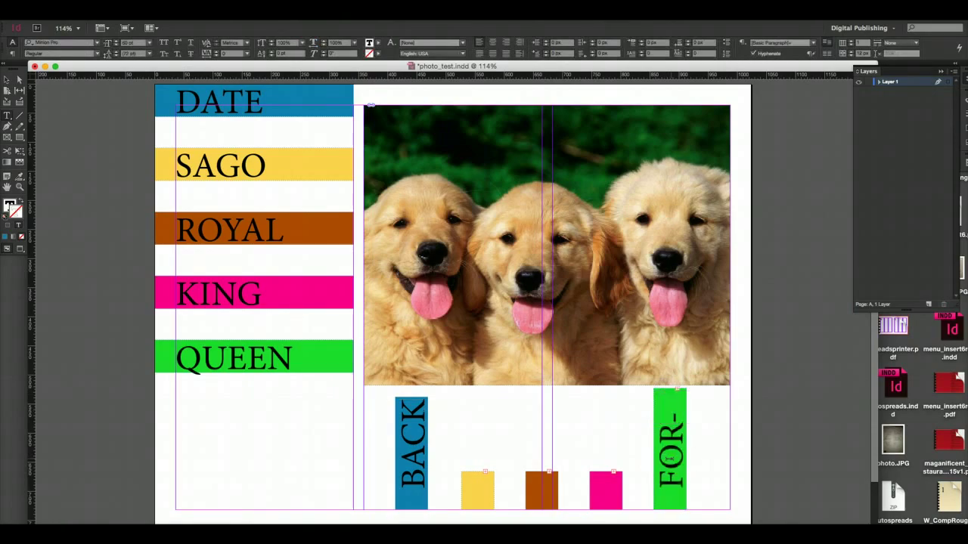
key("BackSpace")
key("BackSpace")
key("BackSpace")
key("BackSpace")
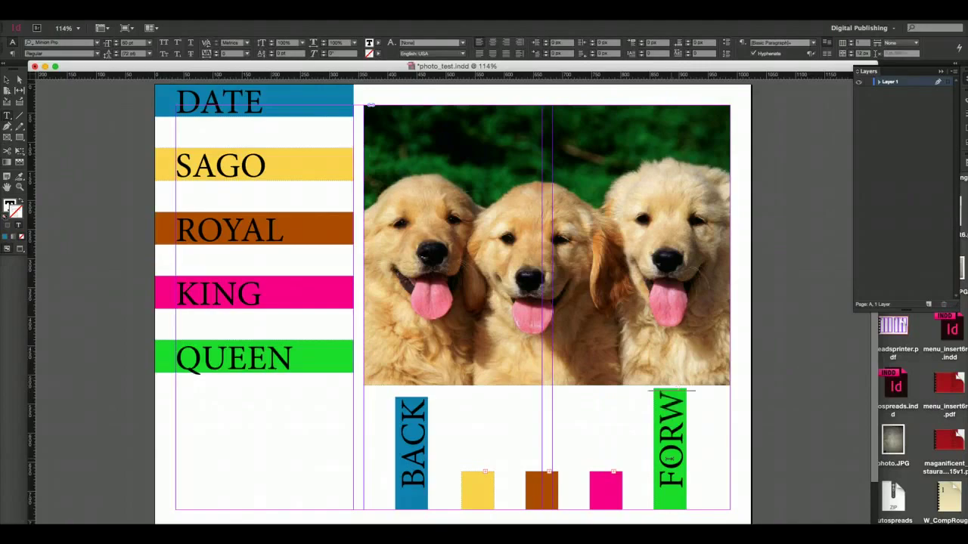
type("E")
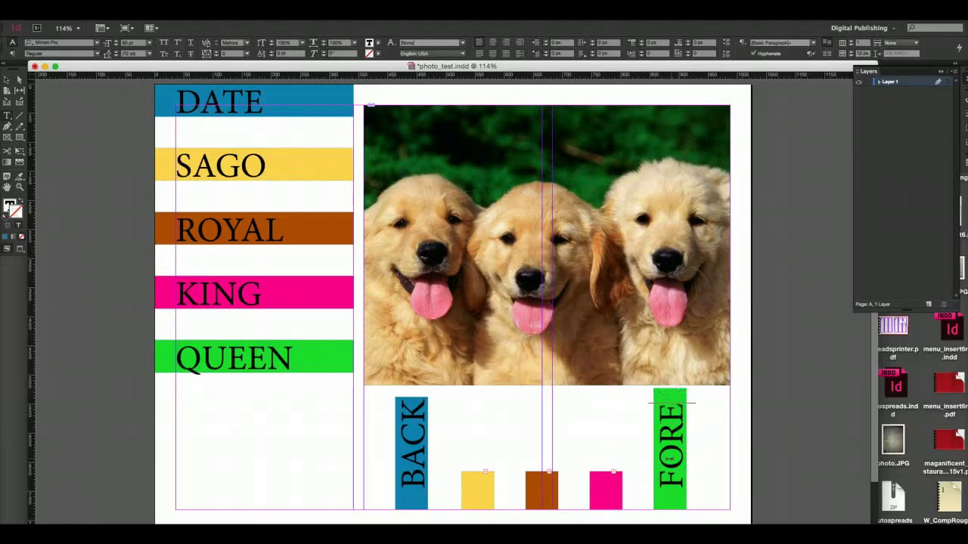
key("Escape")
Delete the yellow, brown and pink labels between the BACK and FORE labels
left_click_drag(462, 447, 622, 514)
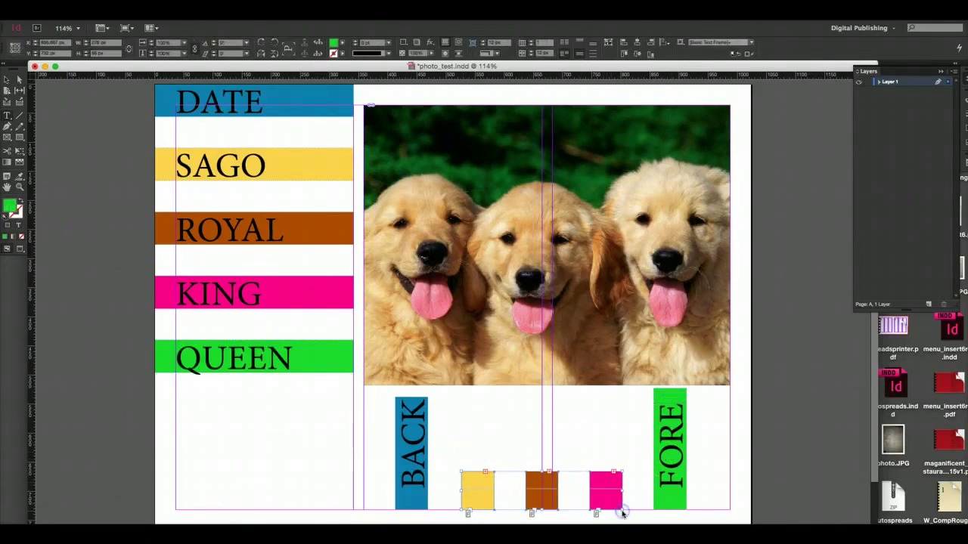
key("Delete")
key("t")
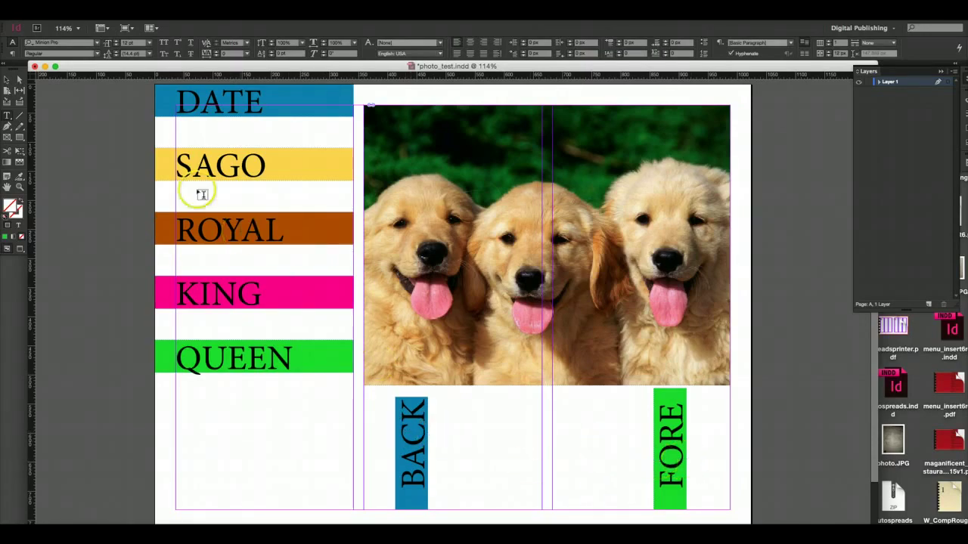
Convert the green FORE label to a button and name it Foreward Multistate
left_click(8, 79)
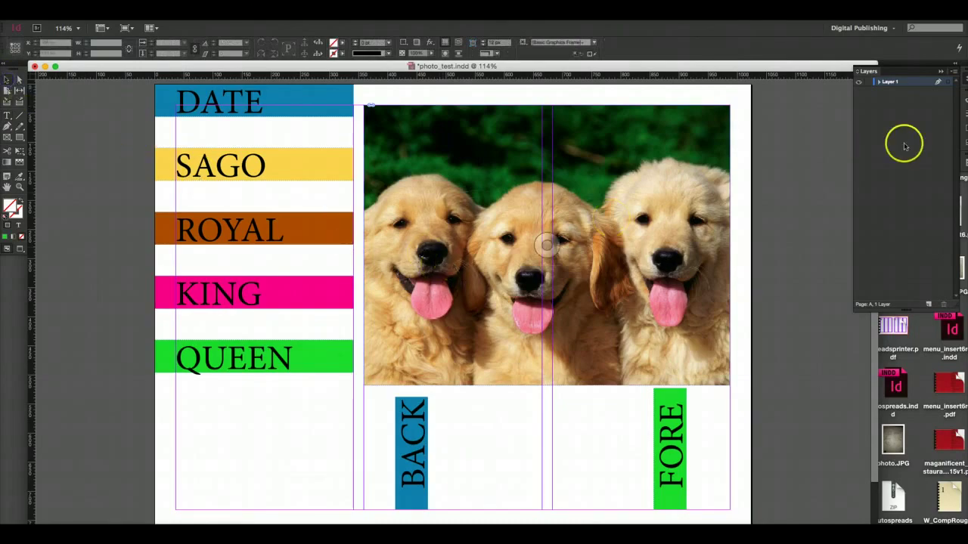
left_click(940, 72)
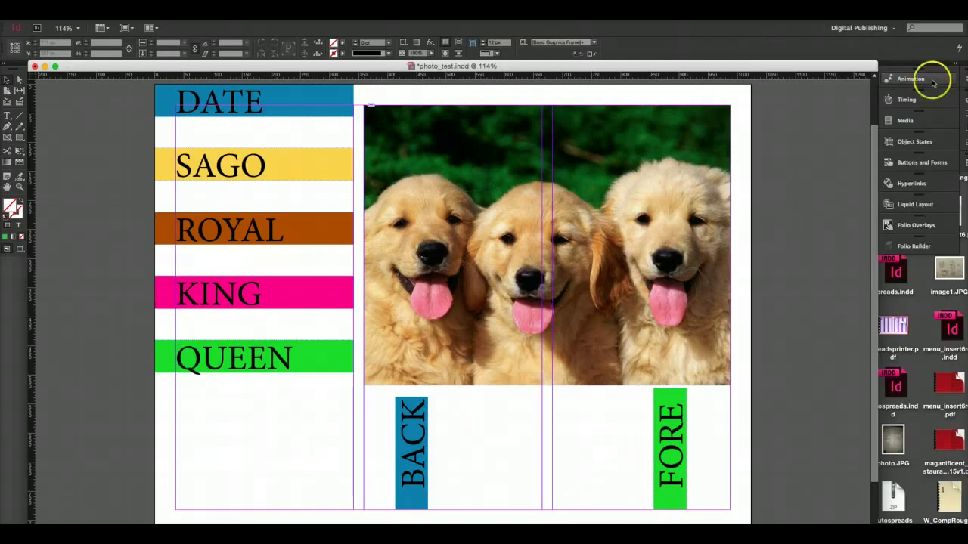
left_click_drag(607, 414, 709, 454)
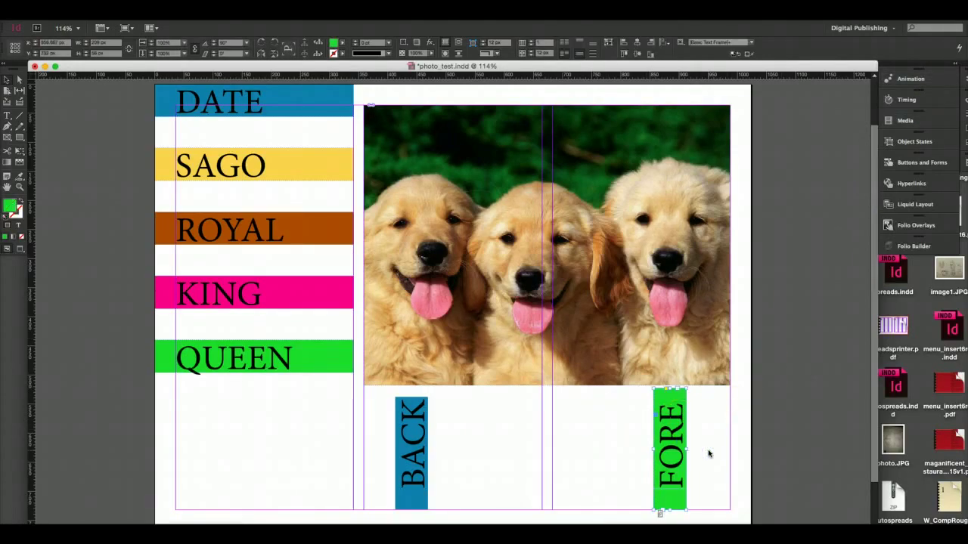
left_click(915, 168)
left_click(829, 170)
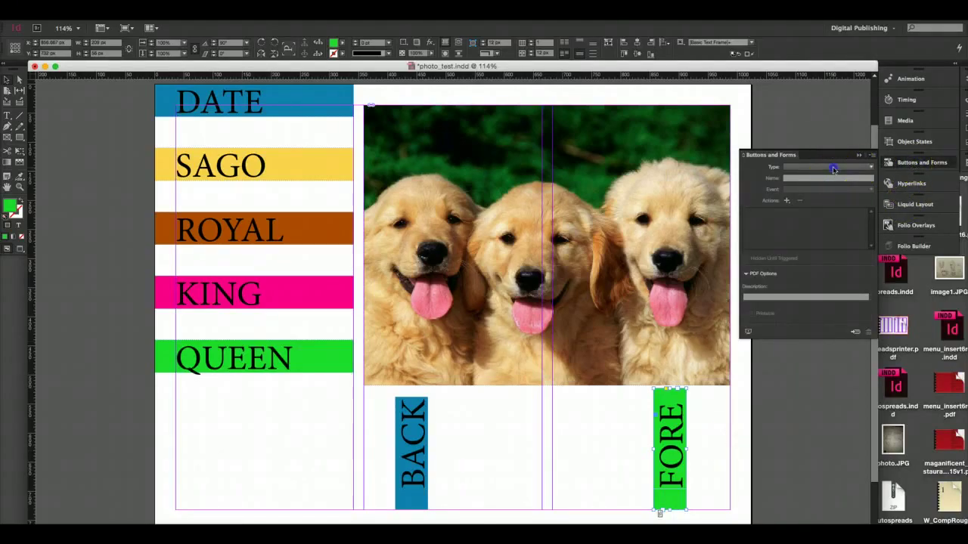
left_click(825, 178)
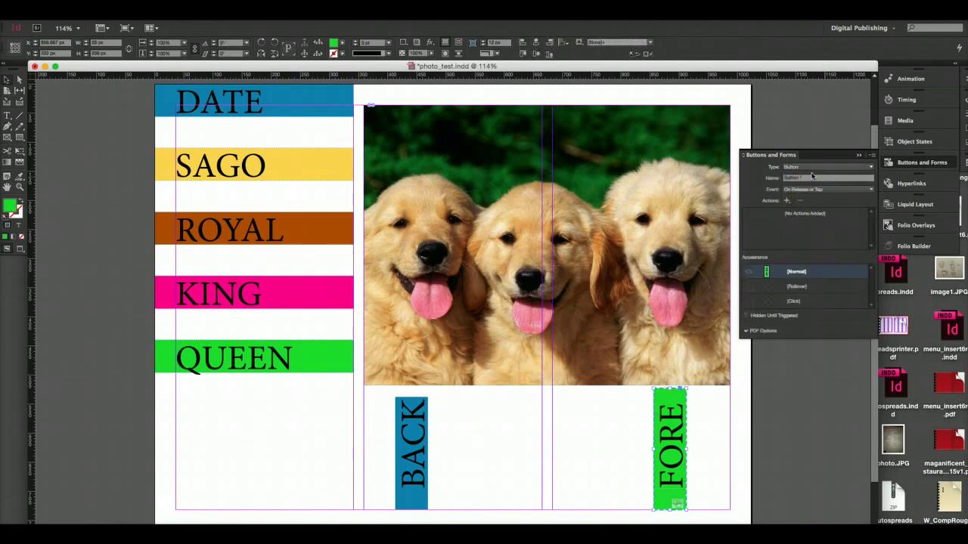
left_click(807, 168)
left_click(806, 171)
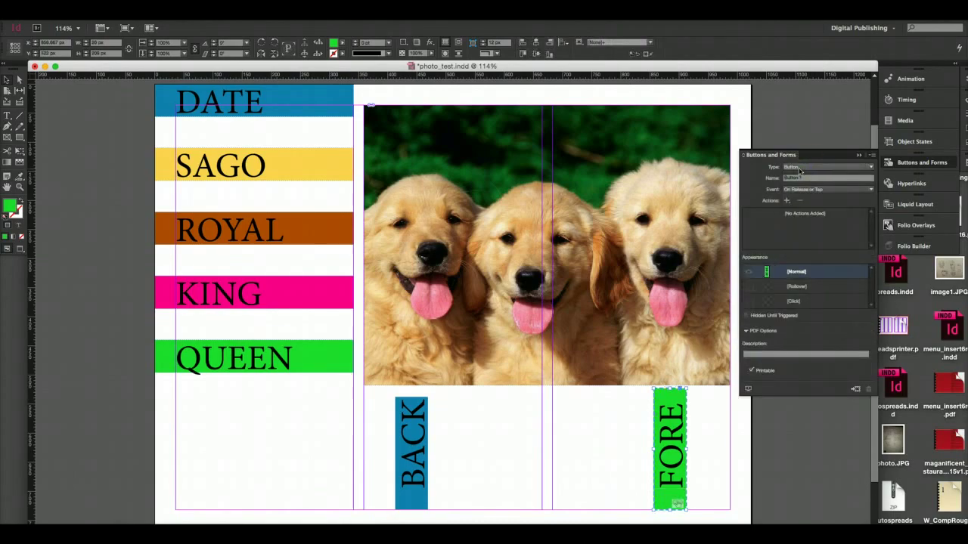
left_click(799, 169)
left_click(806, 168)
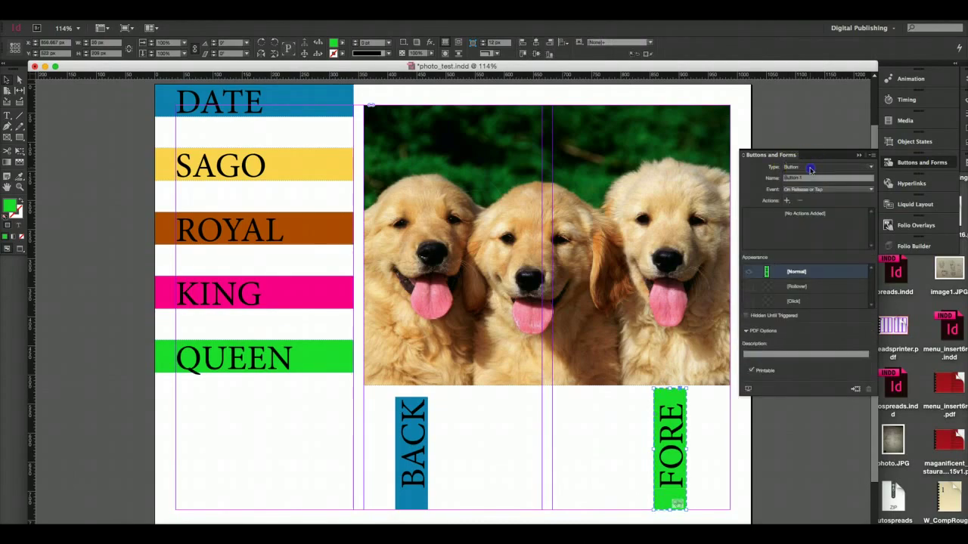
left_click(799, 179)
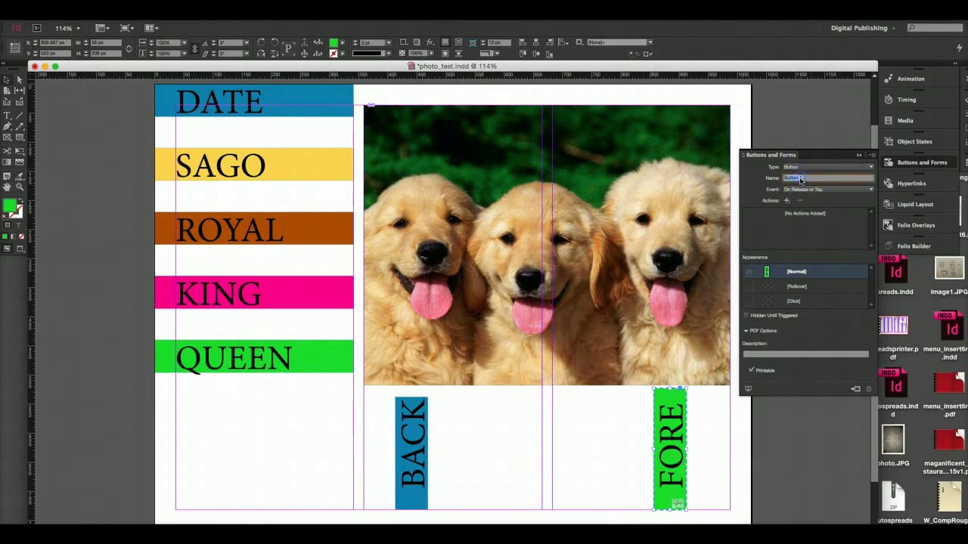
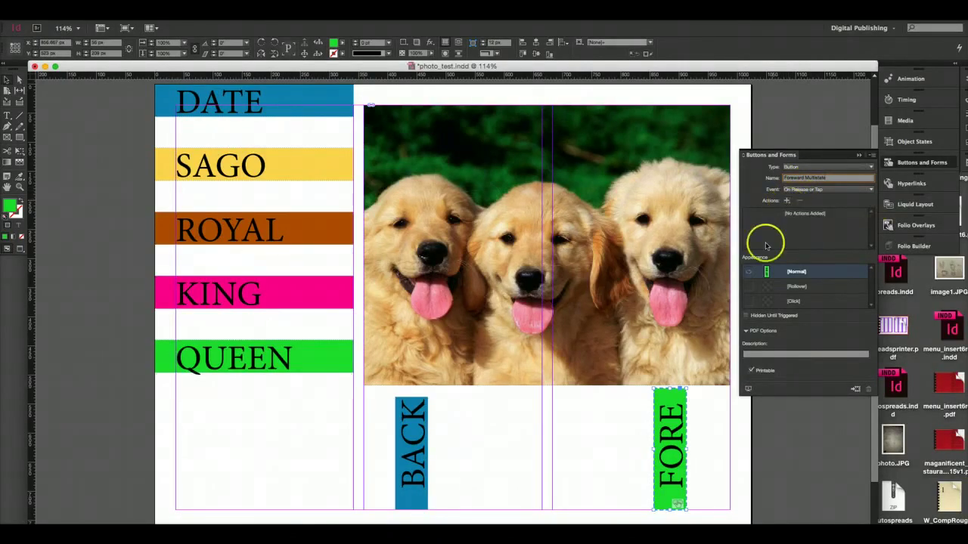
Convert the blue BACK label to a button and name it BACK Multistate
left_click(466, 436)
left_click(420, 442)
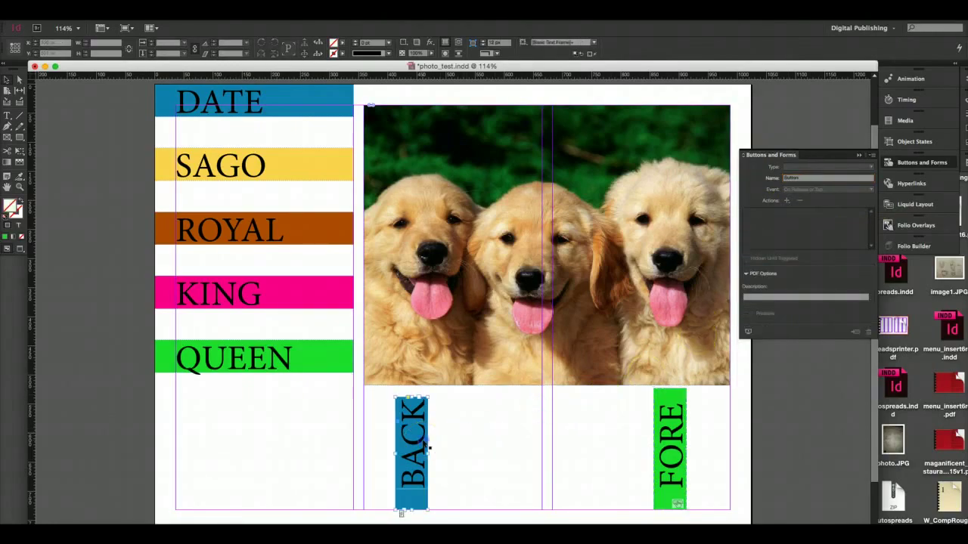
left_click(787, 201)
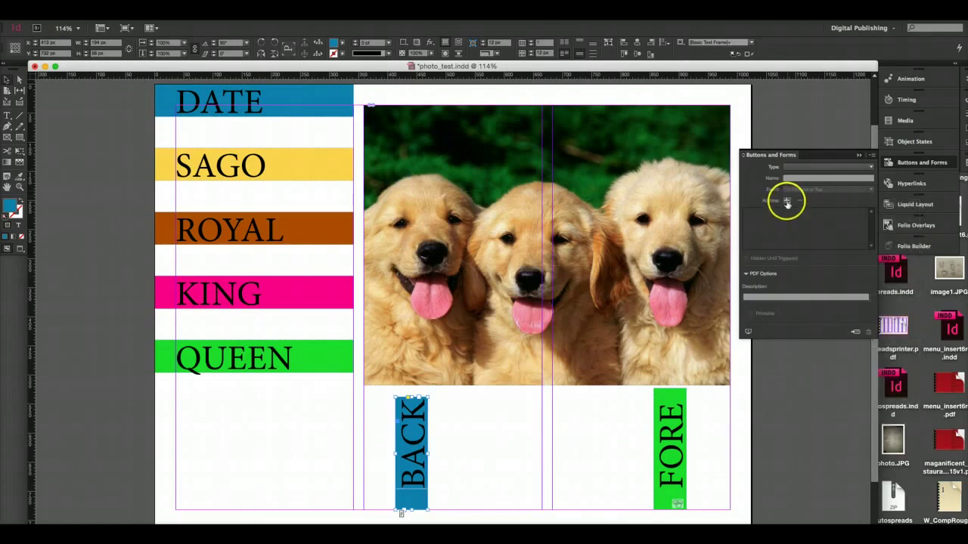
left_click(856, 332)
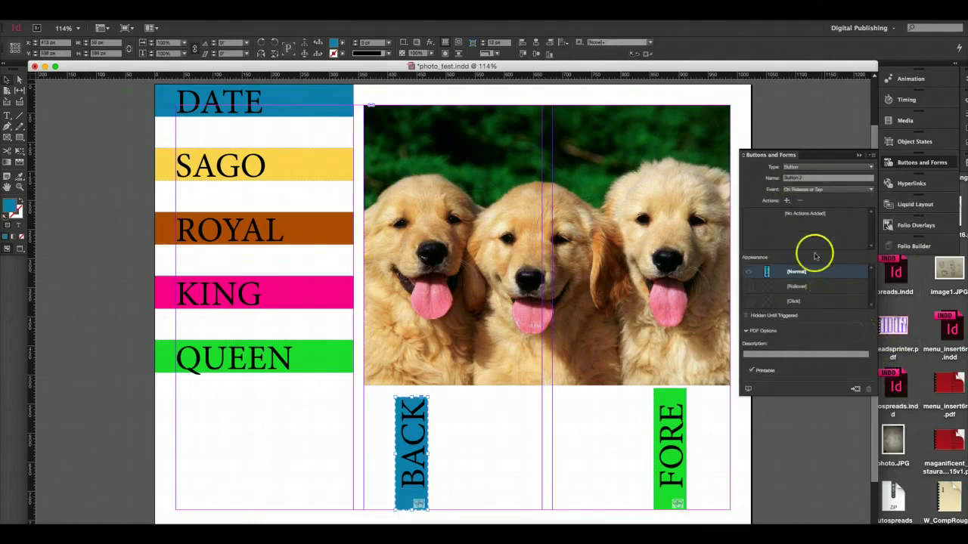
left_click(800, 179)
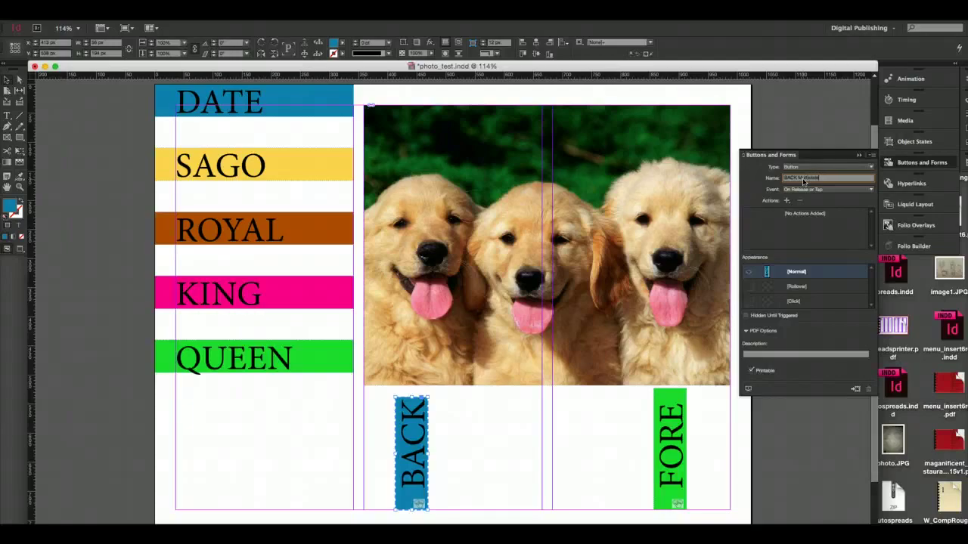
left_click(503, 488)
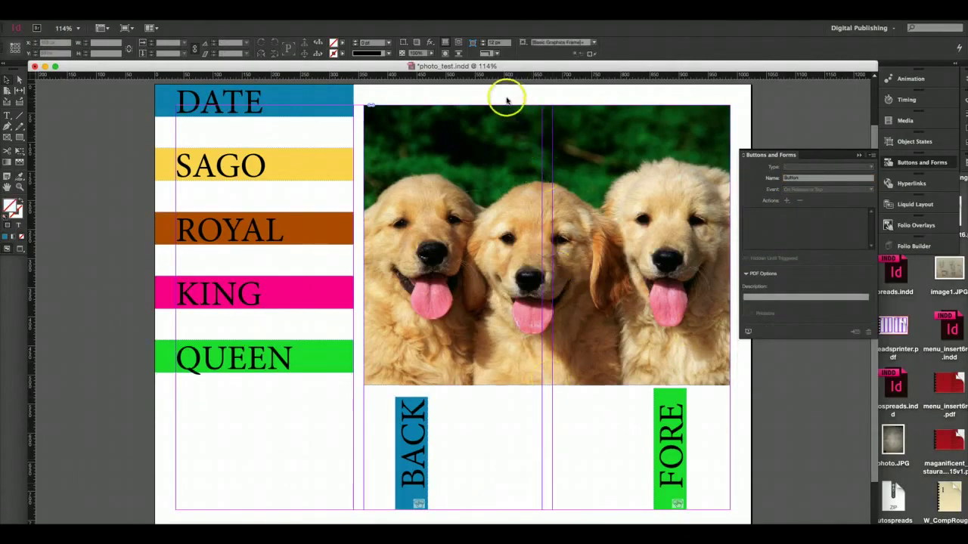
Convert the stacked animal pictures to a multi-state object and make State 5, the whale, its first state
mouse_move(493, 94)
left_mouse_down()
mouse_move(568, 195)
mouse_move(597, 276)
left_mouse_up()
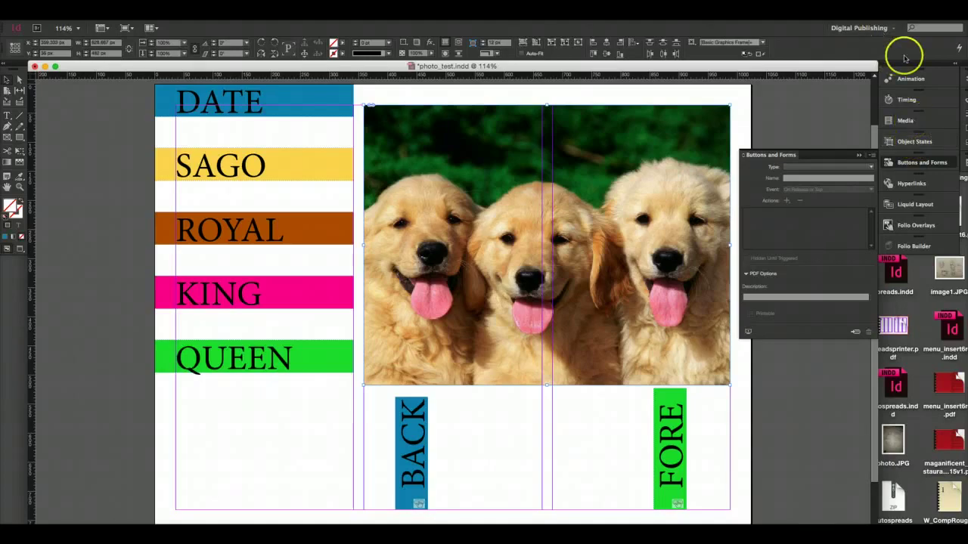
left_click(914, 143)
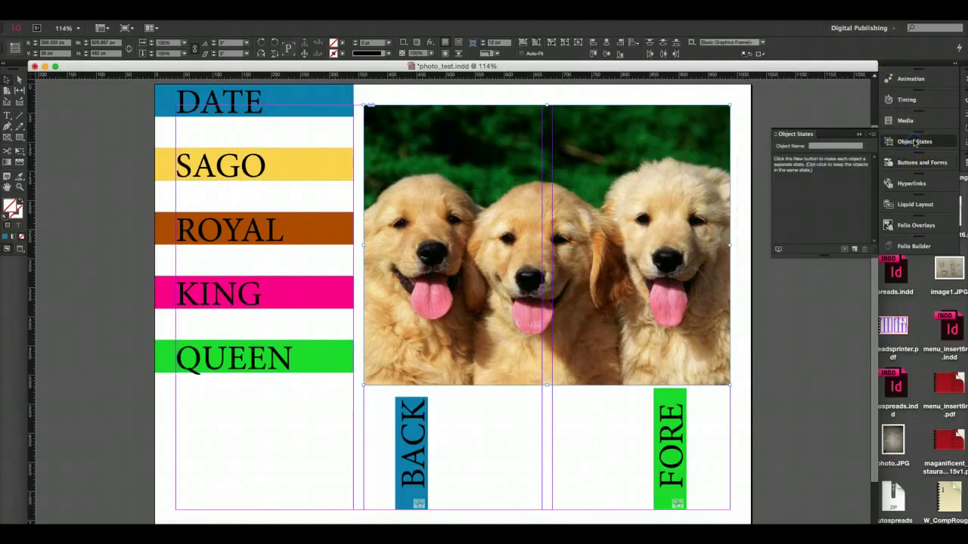
left_click_drag(538, 94, 607, 224)
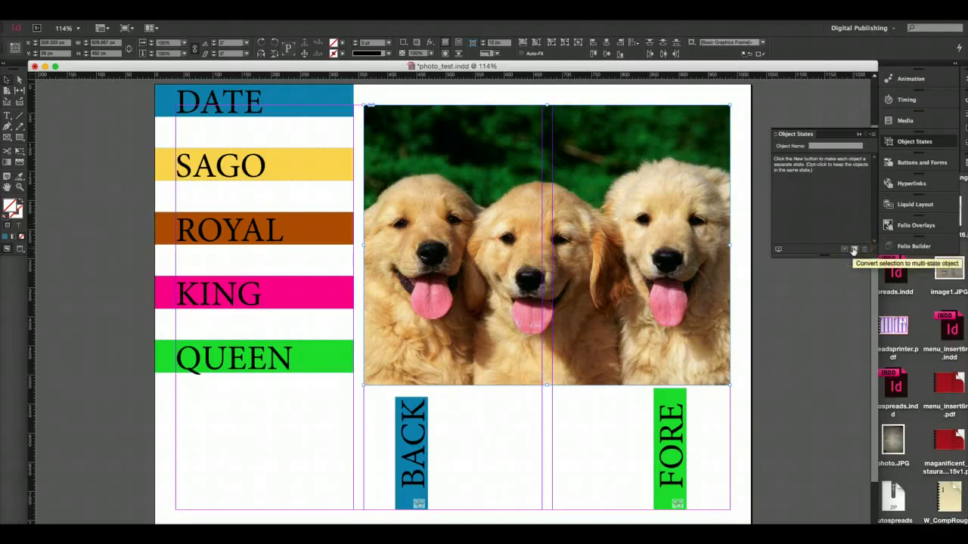
left_click(853, 250)
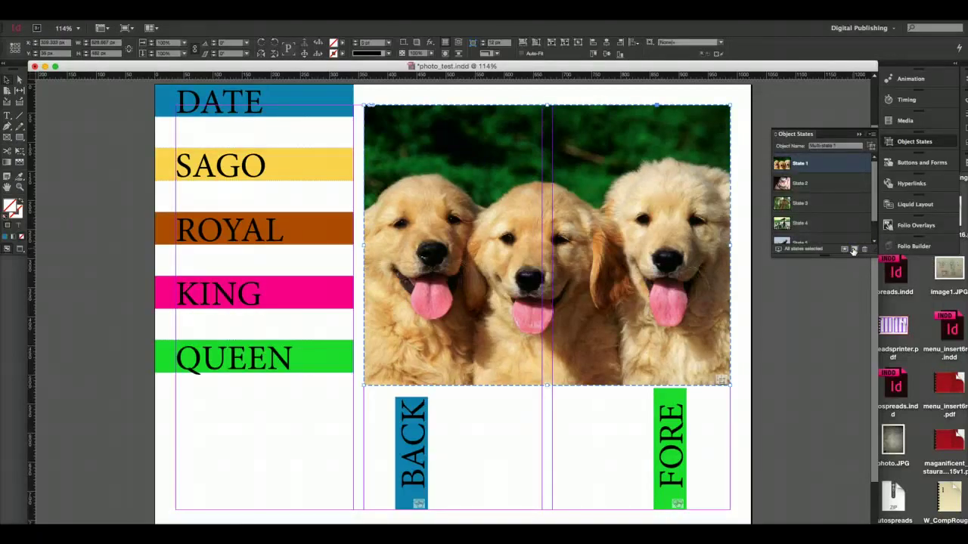
left_click_drag(871, 249, 869, 341)
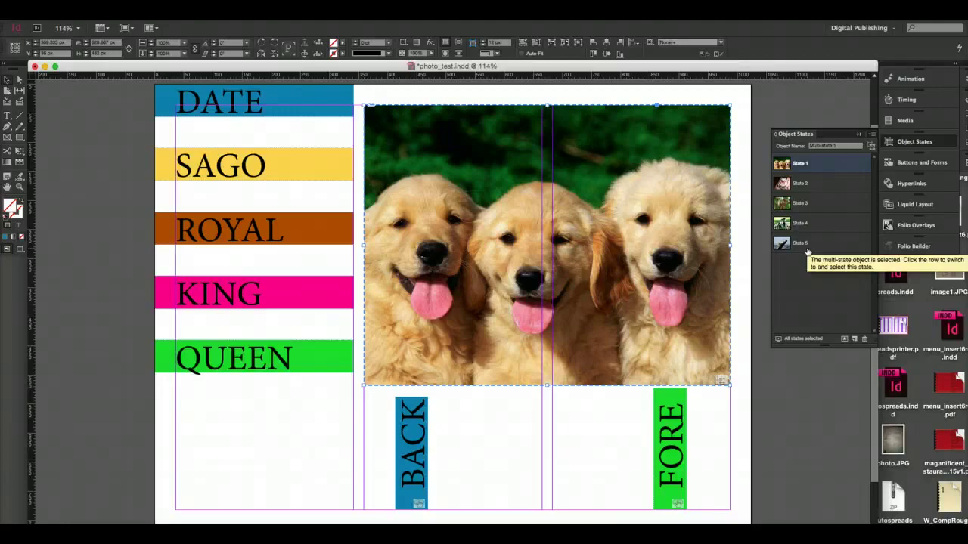
left_click_drag(806, 244, 806, 154)
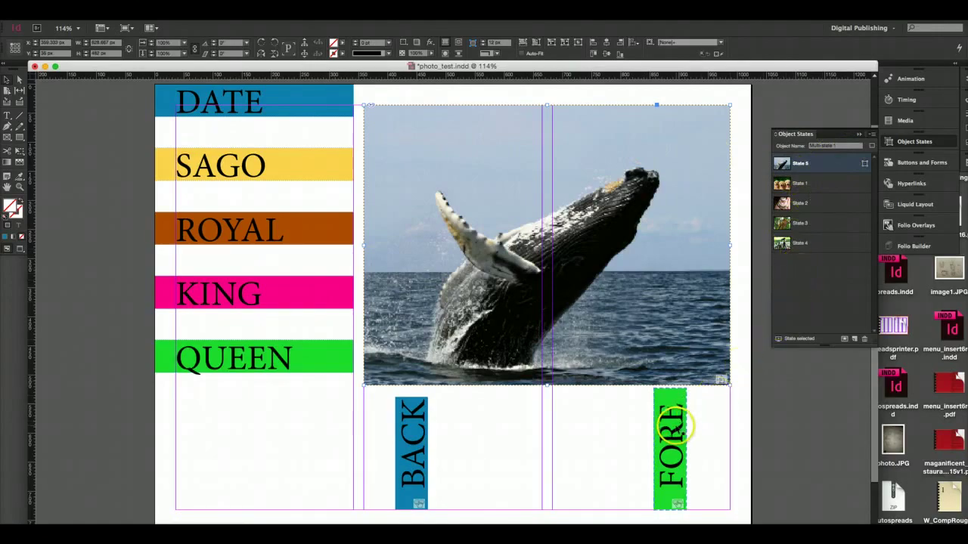
Give the green FORE button a Go To Next State action targeting Multi-state 1
left_click(665, 423)
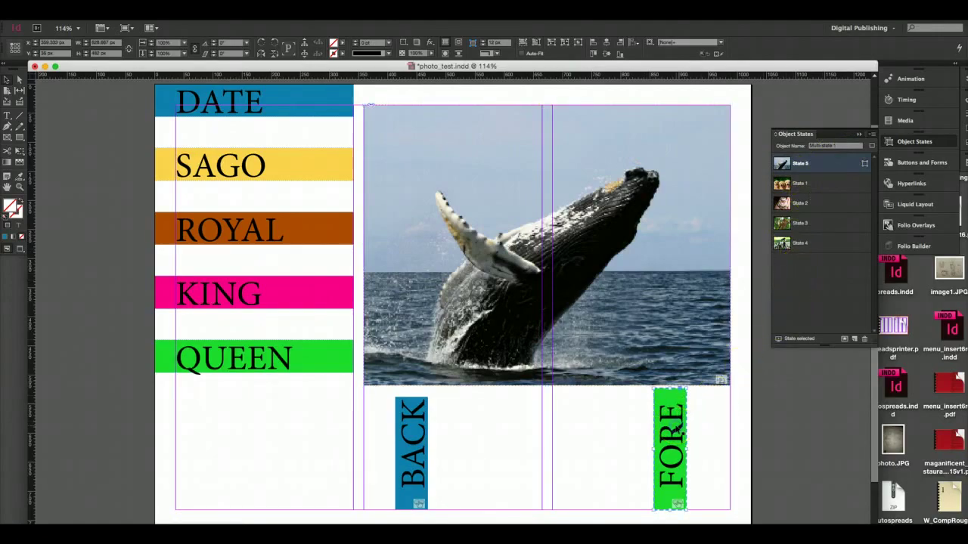
left_click(920, 163)
left_click(806, 239)
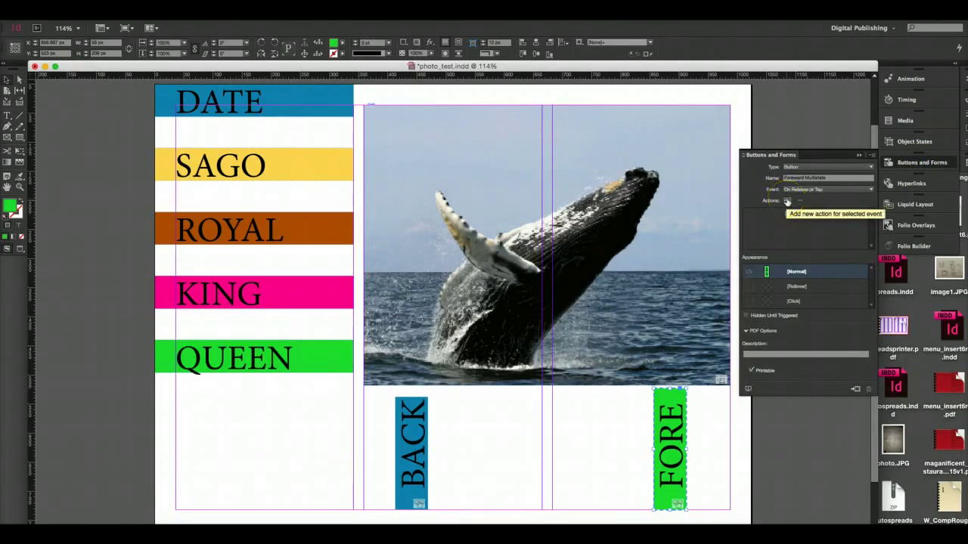
left_click(787, 201)
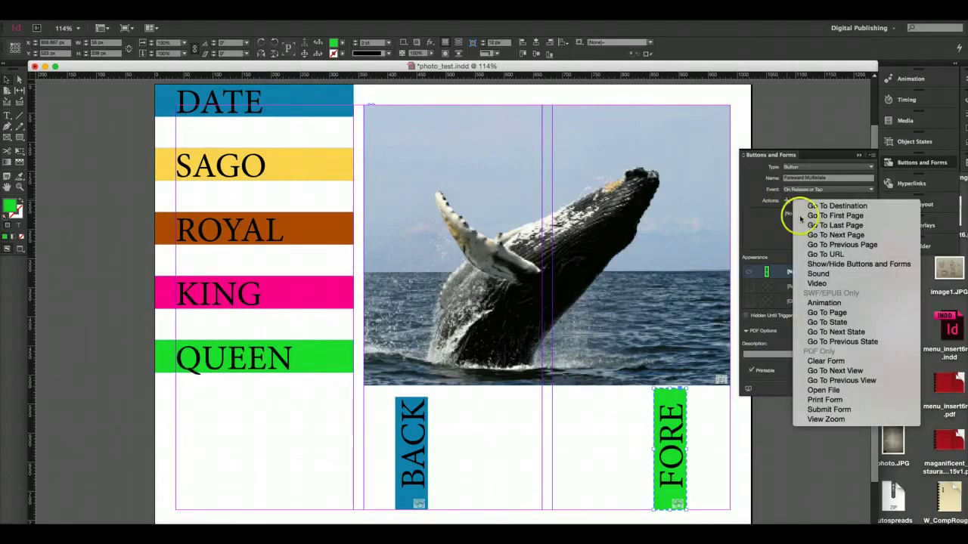
left_click(847, 334)
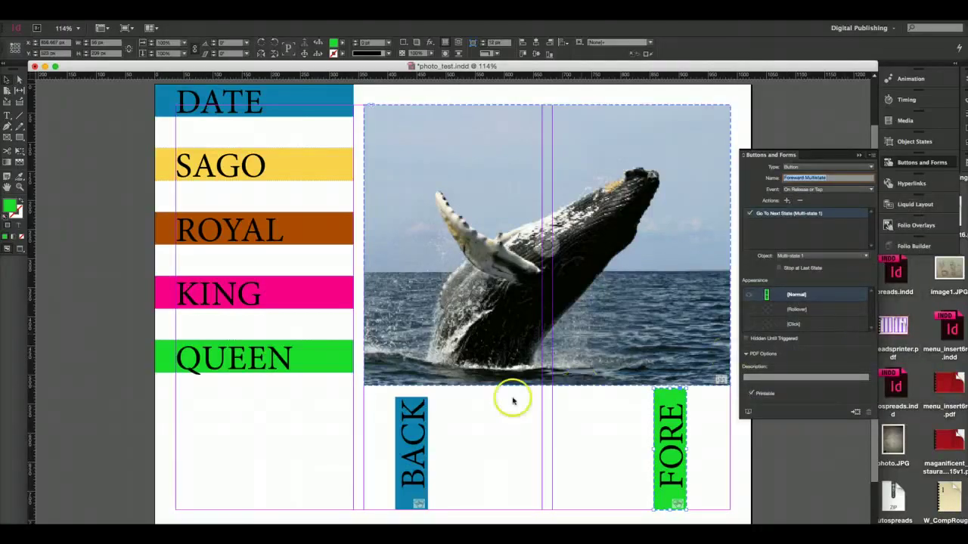
Give the blue BACK button a Go To Previous State action targeting Multi-state 1, and save the document
left_click(420, 440)
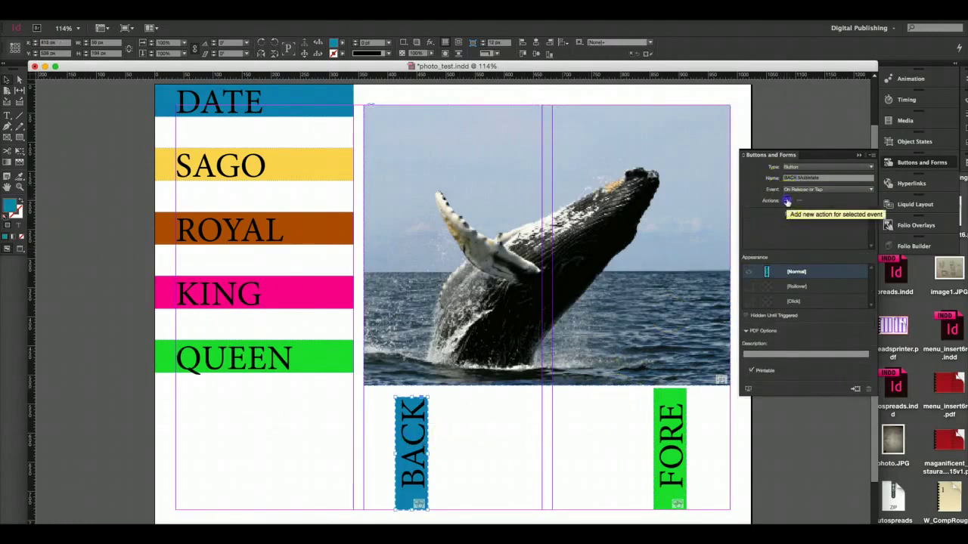
left_click(787, 201)
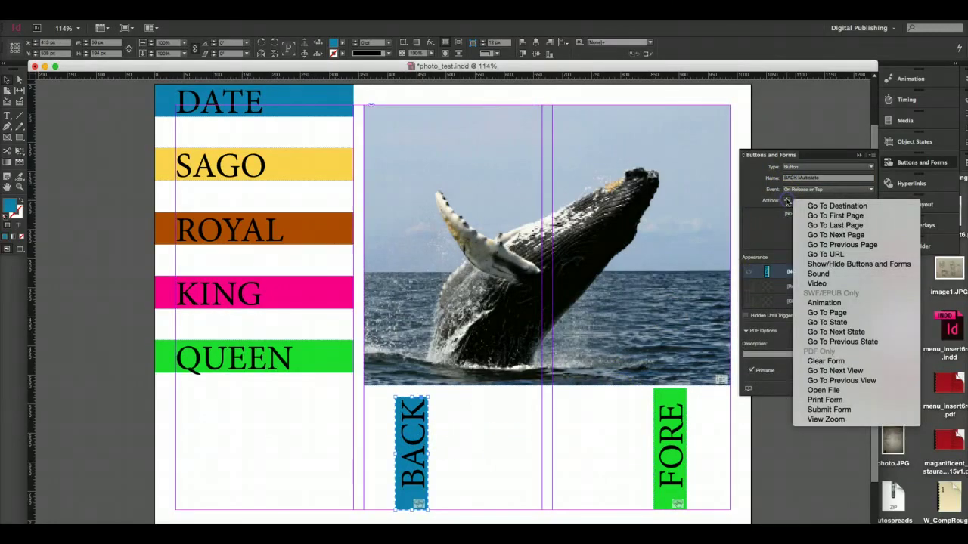
left_click(849, 343)
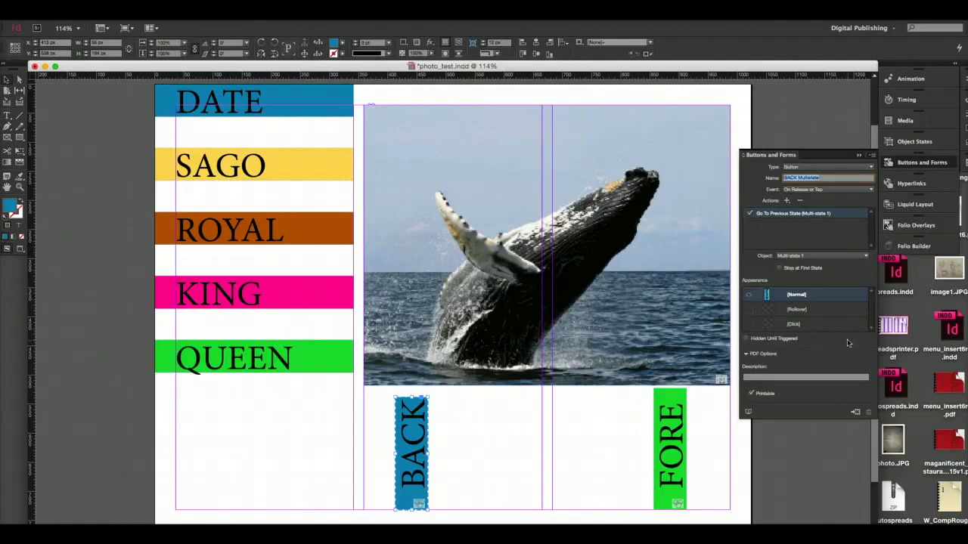
key("cmd+s")
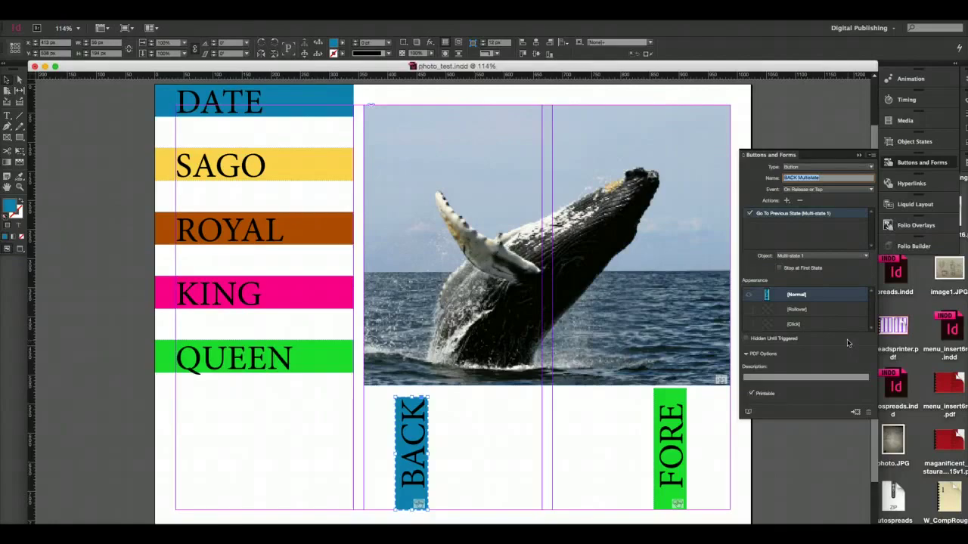
Try to play the page in an enlarged EPUB Interactivity Preview, and close the preview
left_click(749, 414)
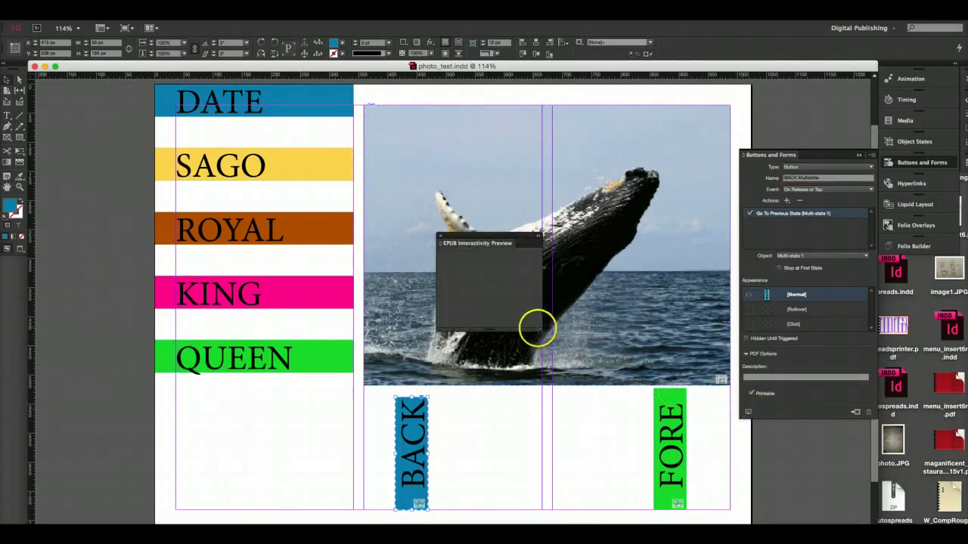
left_click_drag(536, 327, 822, 407)
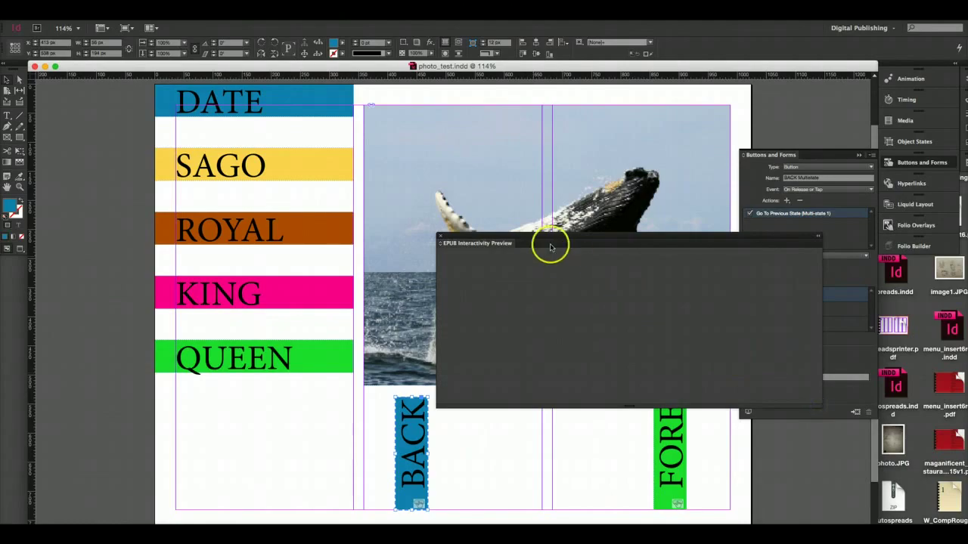
left_click(495, 293)
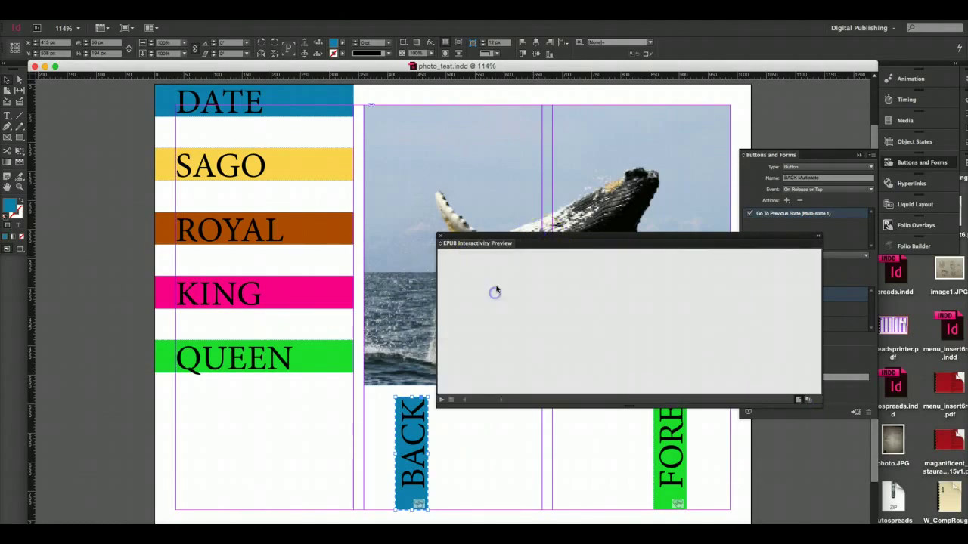
left_click_drag(508, 239, 345, 146)
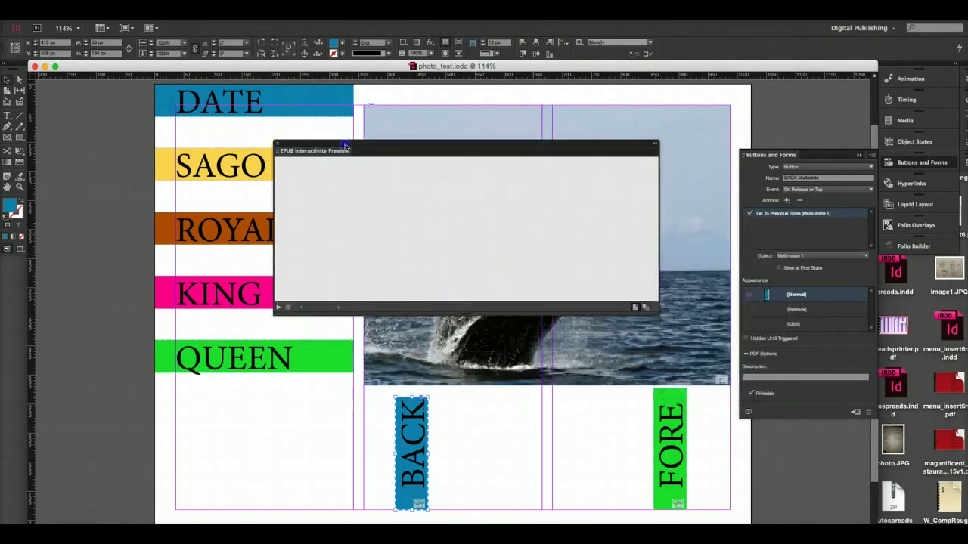
left_click(635, 309)
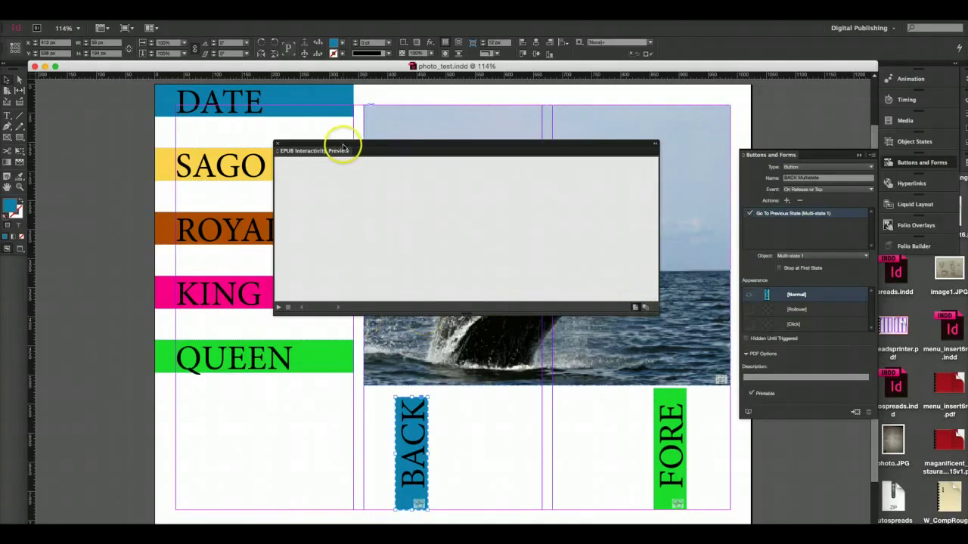
left_click_drag(342, 146, 198, 100)
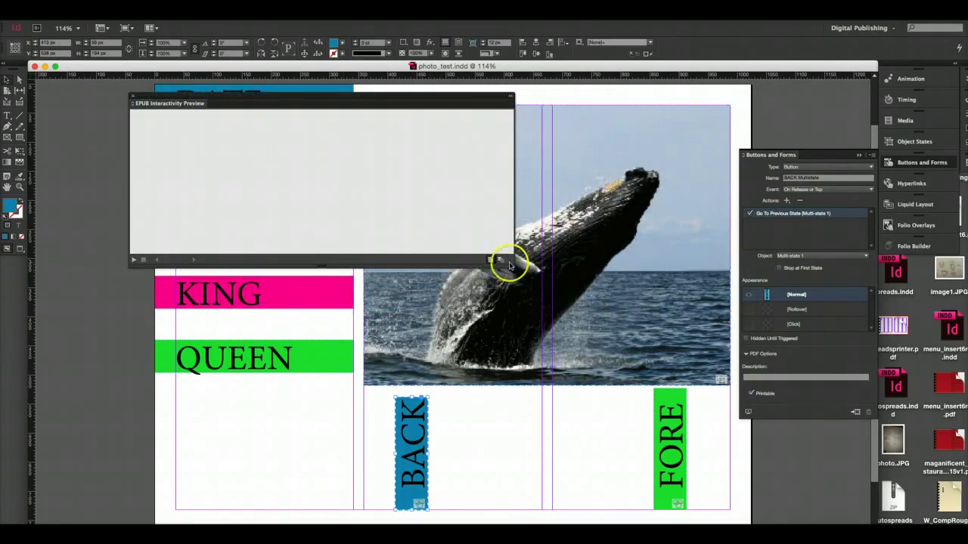
left_click_drag(511, 265, 573, 396)
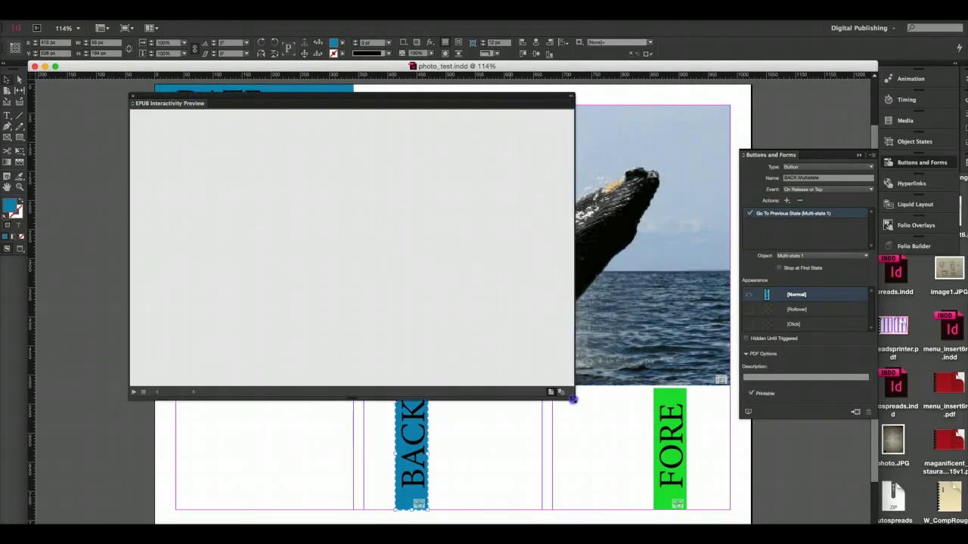
left_click(133, 394)
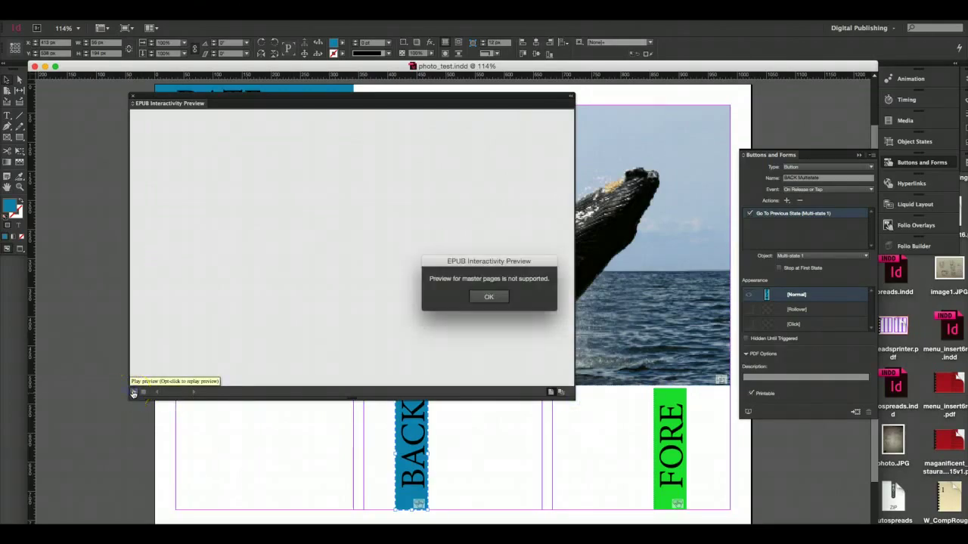
left_click(491, 297)
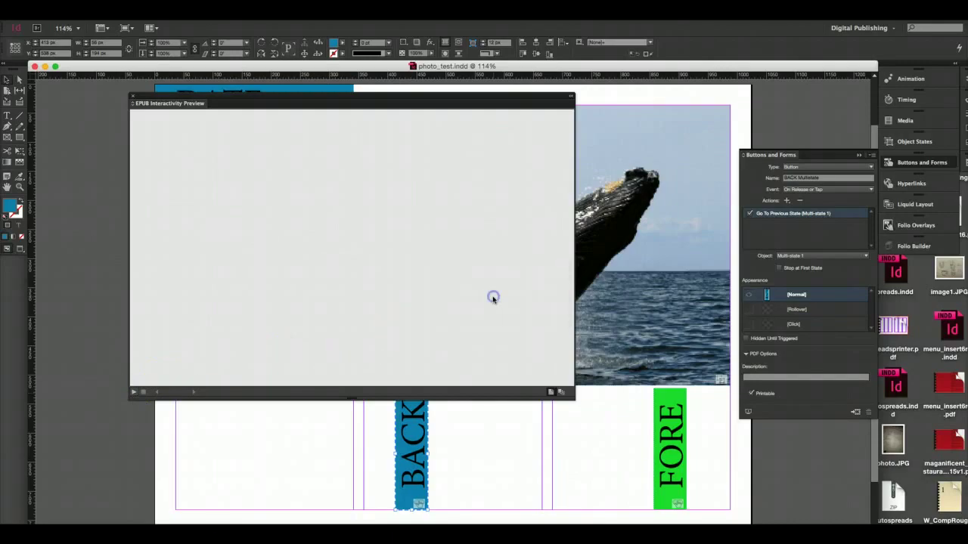
left_click(132, 96)
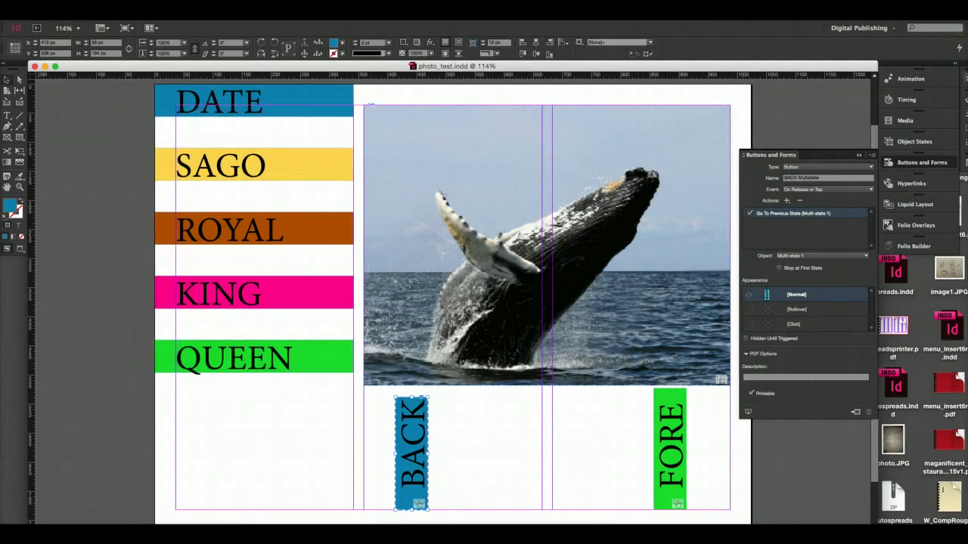
Cut all the labels, the BACK and FORE buttons and the multi-state picture from the A-Master page
left_click(963, 79)
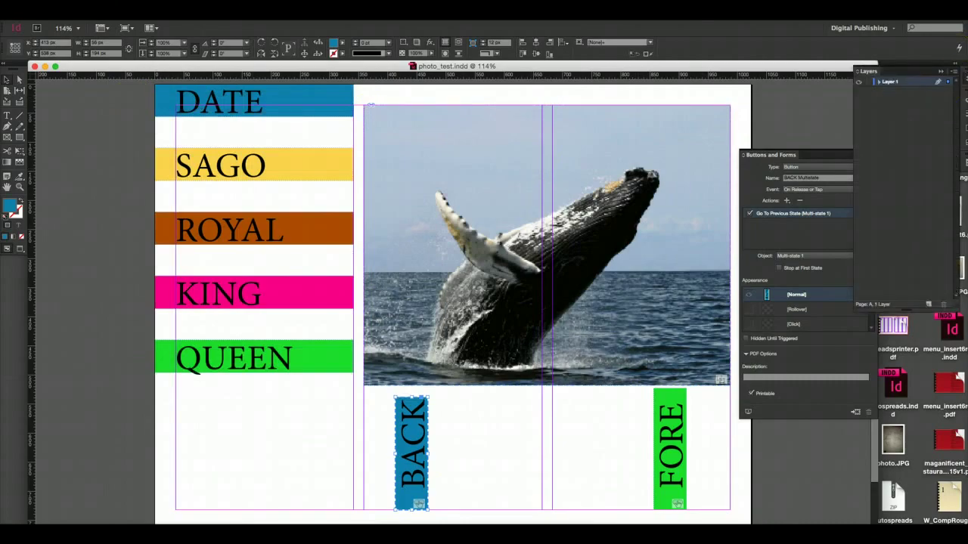
left_click(962, 71)
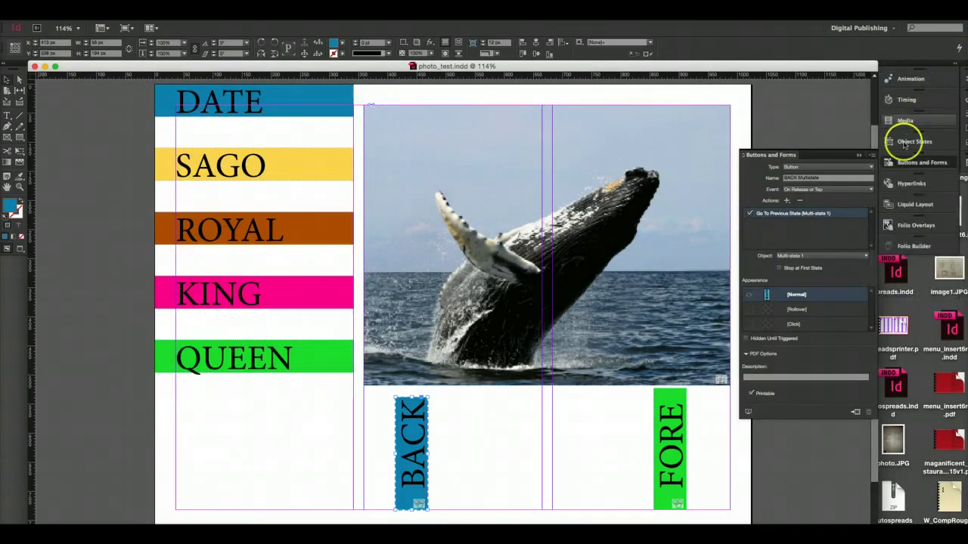
left_click(260, 10)
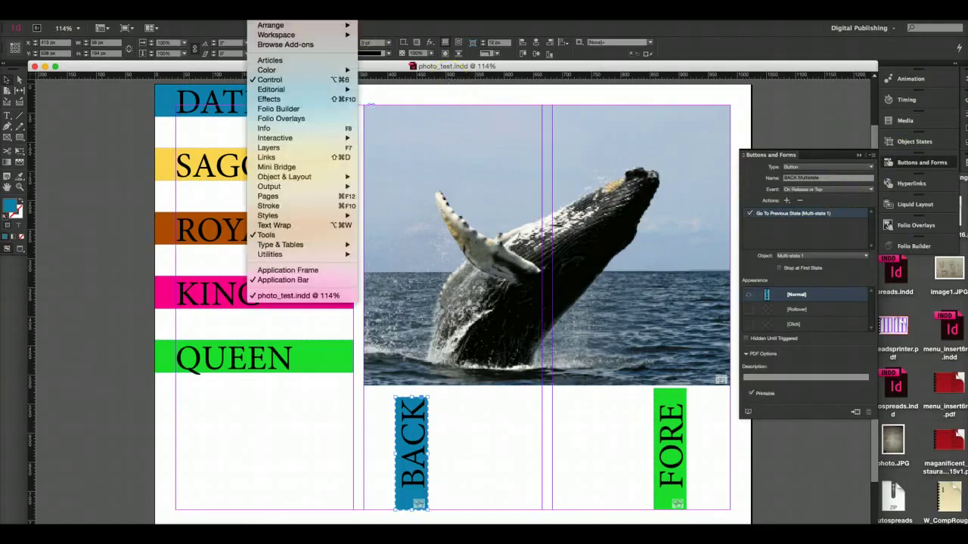
left_click(304, 197)
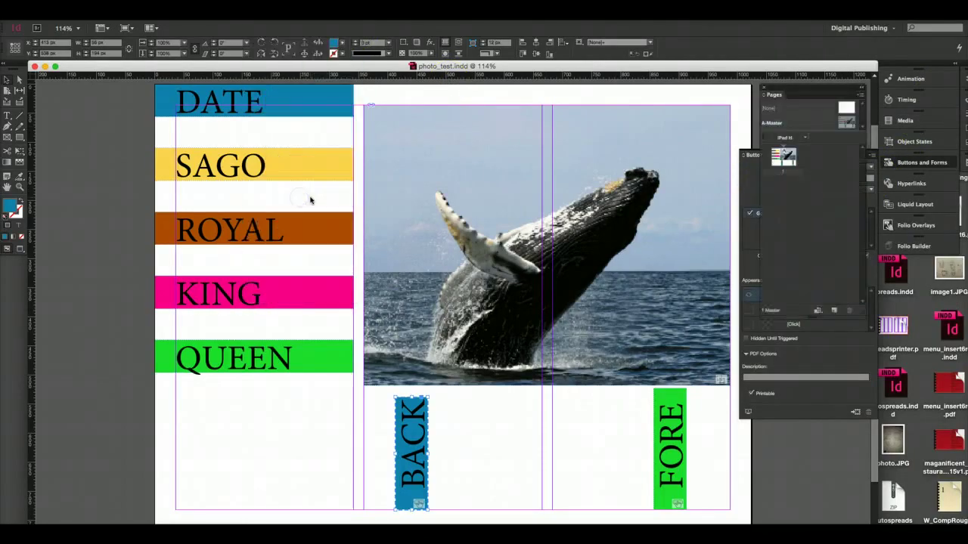
left_click(562, 184)
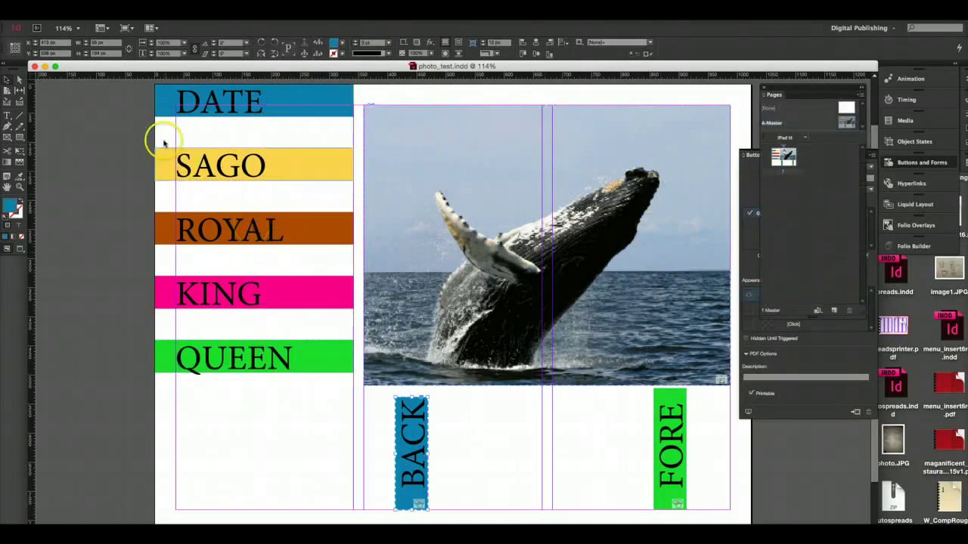
left_click_drag(104, 106, 744, 508)
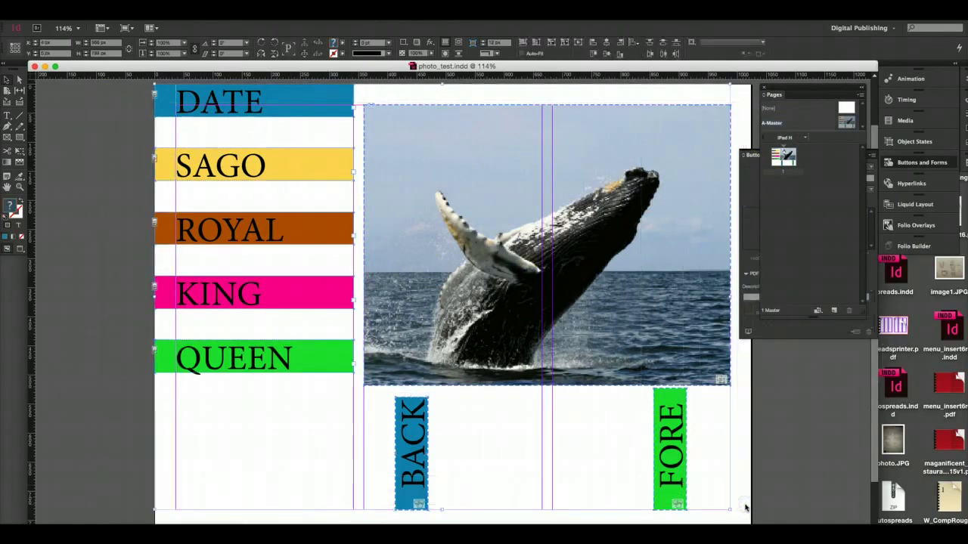
key("Delete")
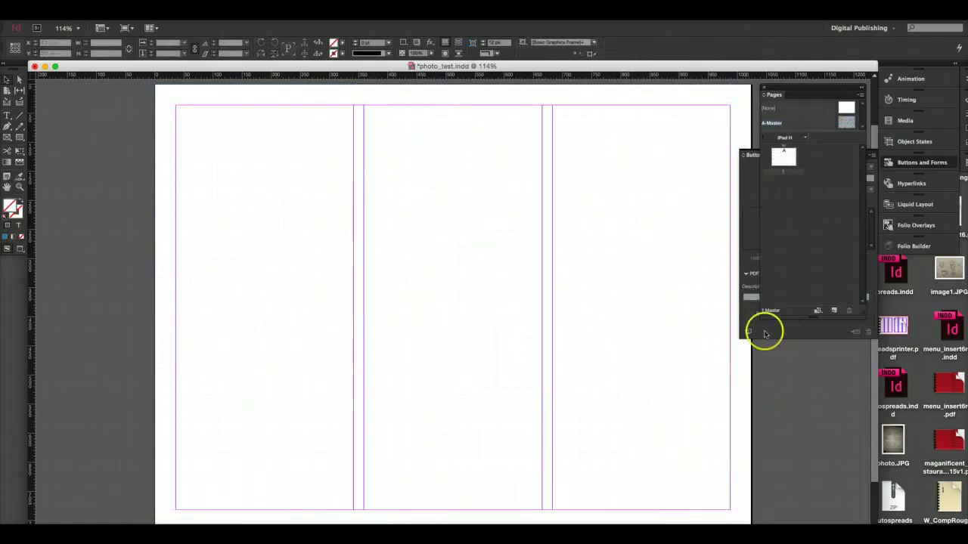
Paste the cut labels, buttons and multi-state picture in place on page 1, and save the document
left_click(775, 162)
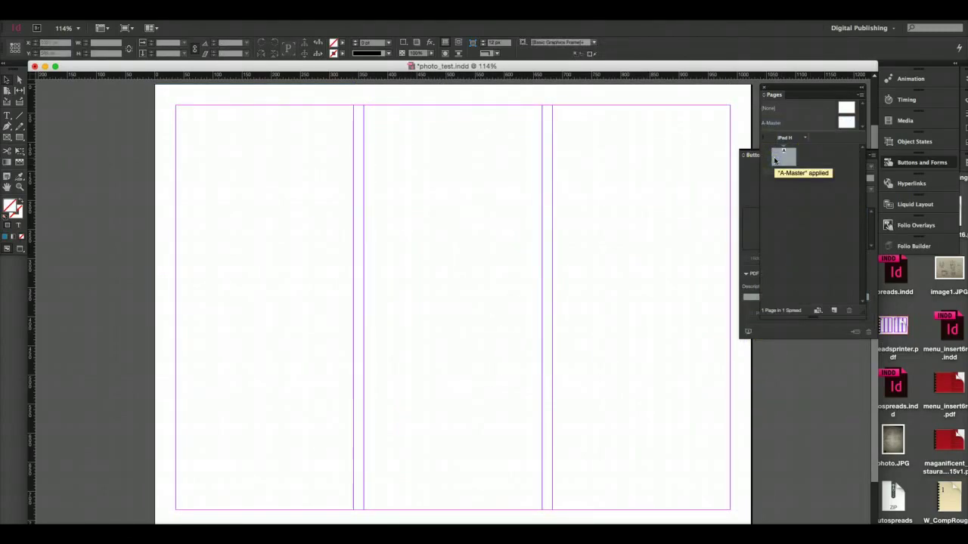
left_click(774, 159)
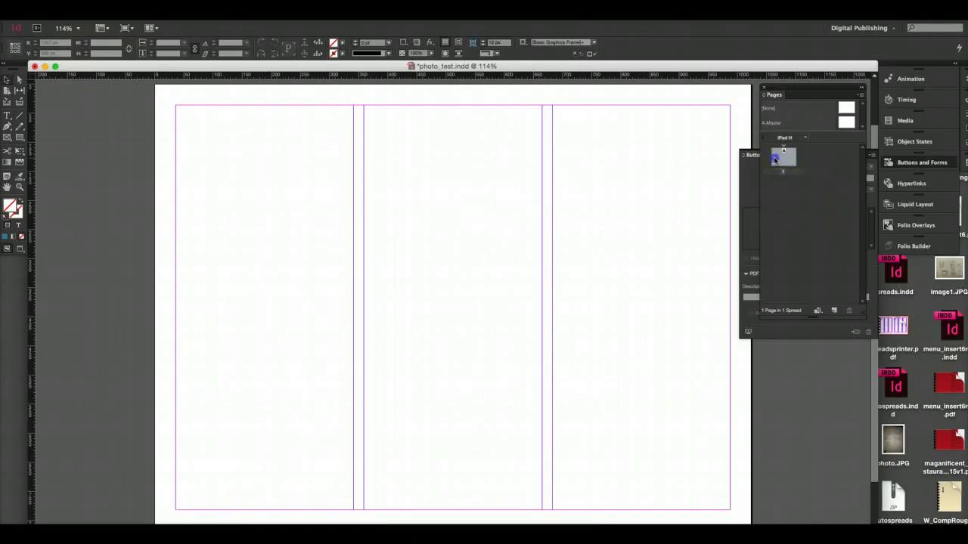
key("ctrl+v")
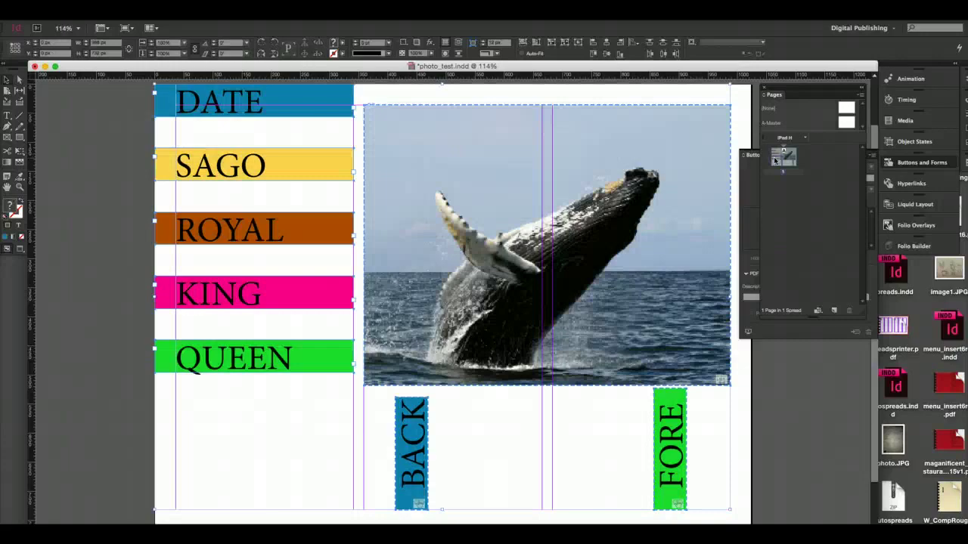
key("super+s")
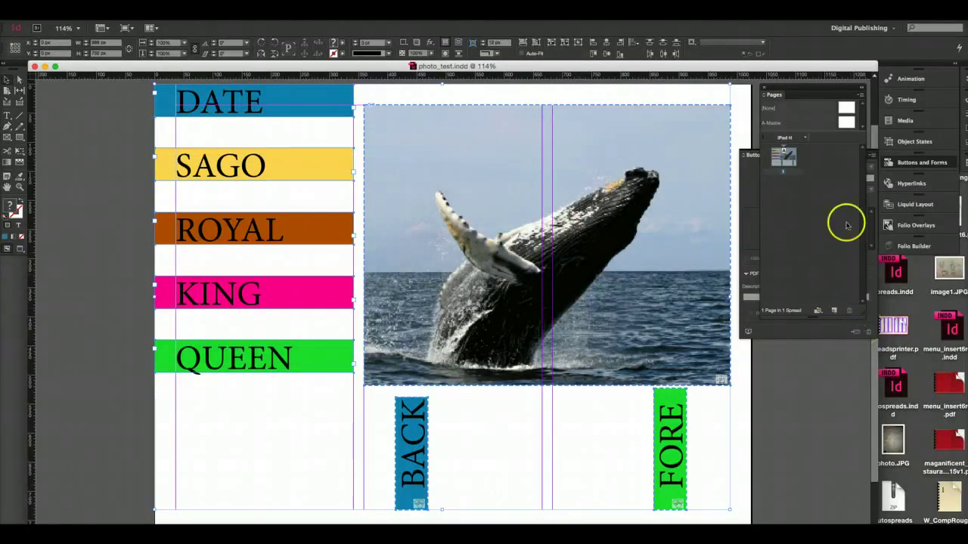
Play page 1 in the EPUB Interactivity Preview and test the FORE button by advancing through several pictures
left_click(763, 87)
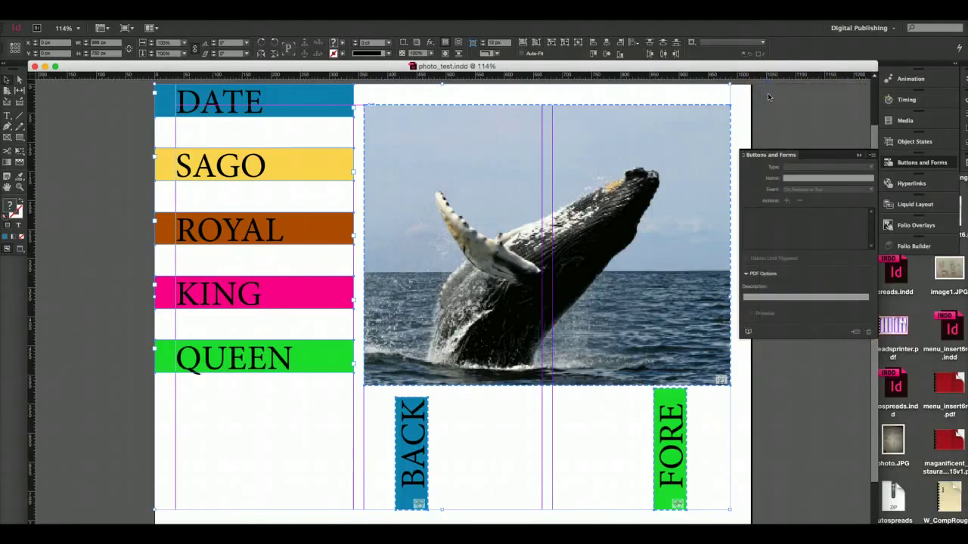
left_click(748, 332)
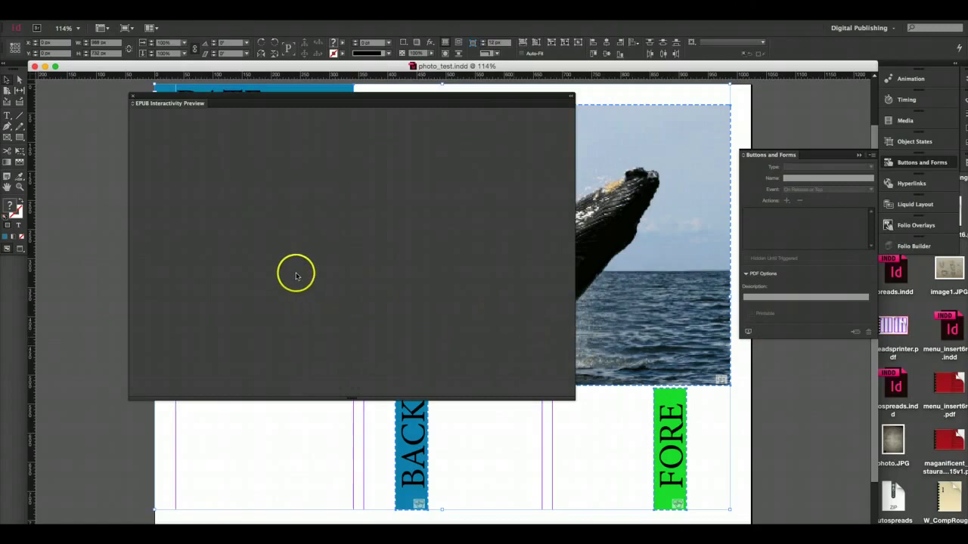
left_click(132, 393)
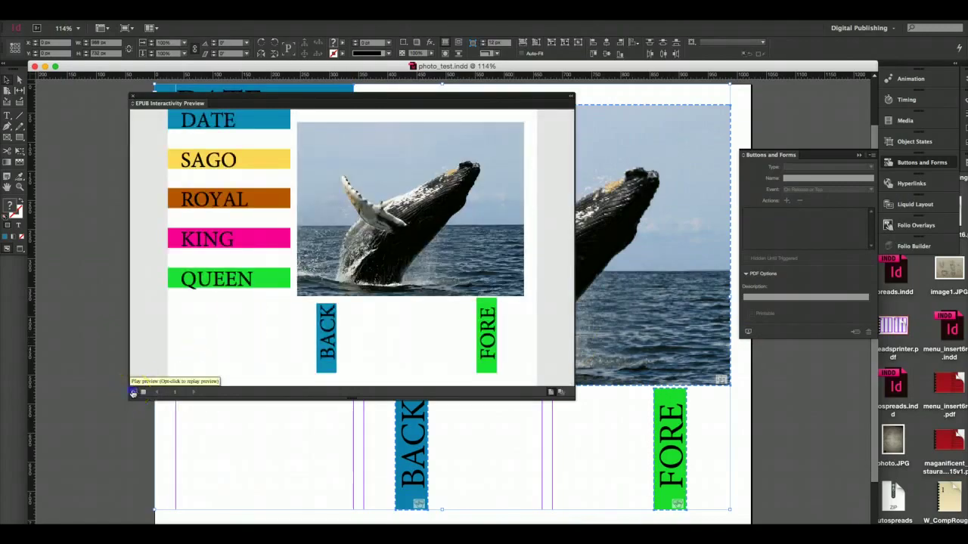
left_click(132, 392)
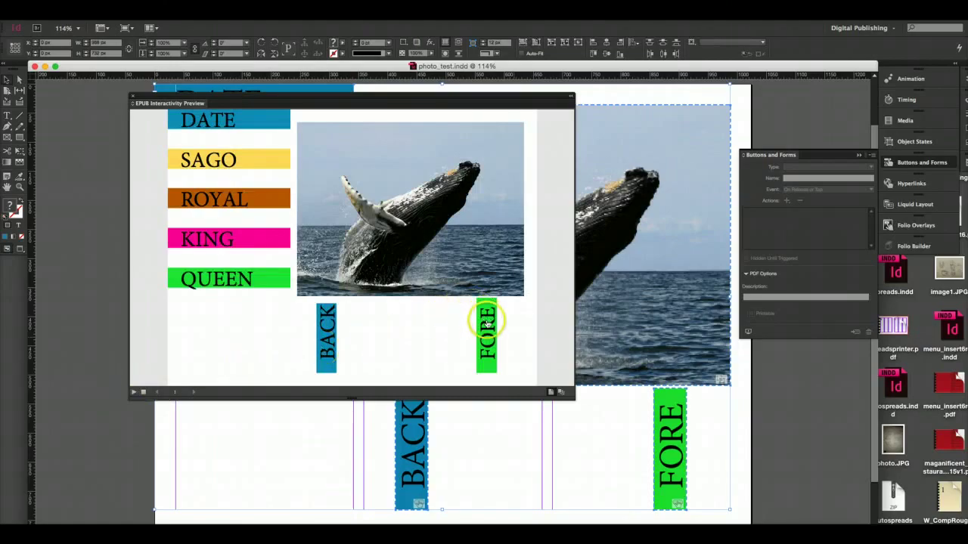
left_click(487, 324)
left_click(487, 324)
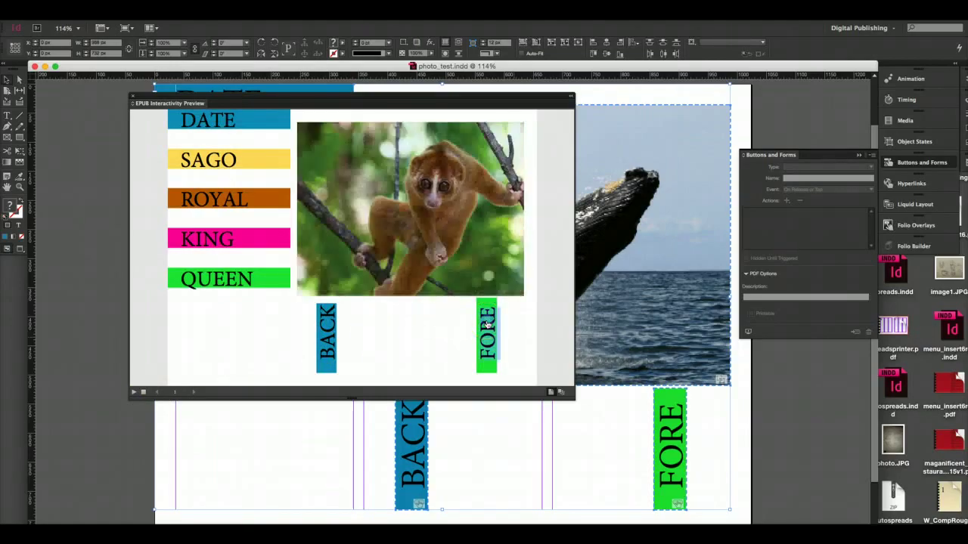
left_click(486, 322)
left_click(486, 322)
left_click(486, 323)
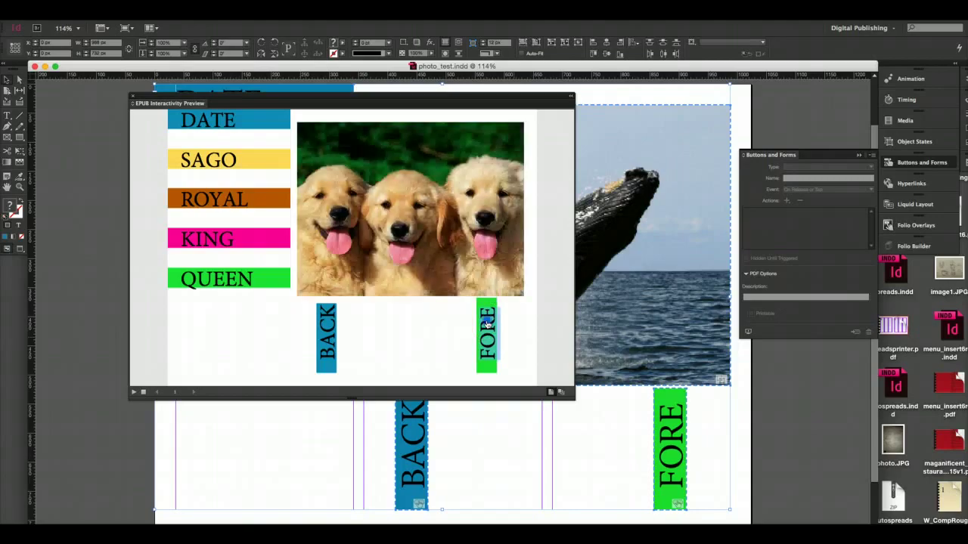
left_click(482, 324)
Test the BACK button by stepping back through the pictures in the EPUB Interactivity Preview, and close the preview
left_click(326, 345)
left_click(327, 346)
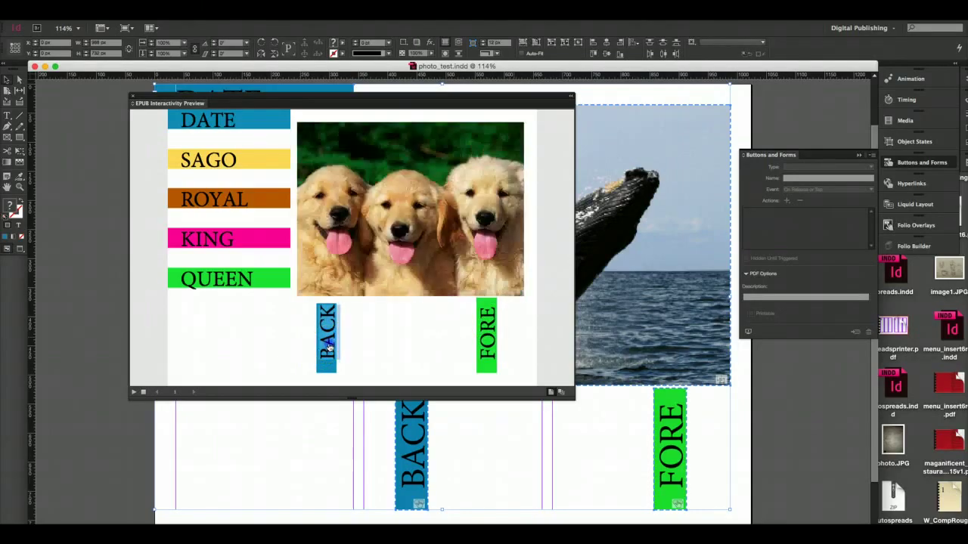
left_click(328, 347)
left_click(328, 347)
left_click(327, 347)
left_click(327, 346)
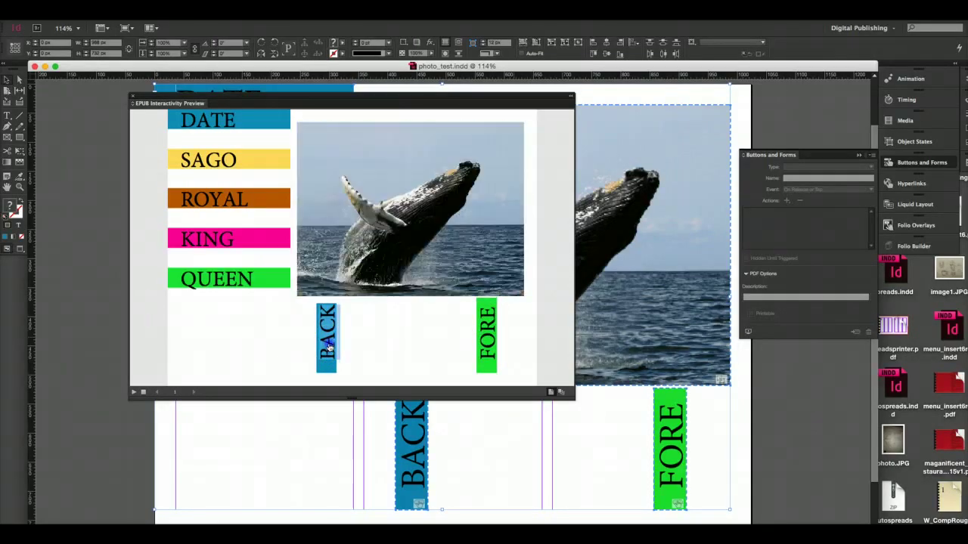
left_click(327, 346)
left_click(328, 346)
left_click(328, 346)
left_click(327, 346)
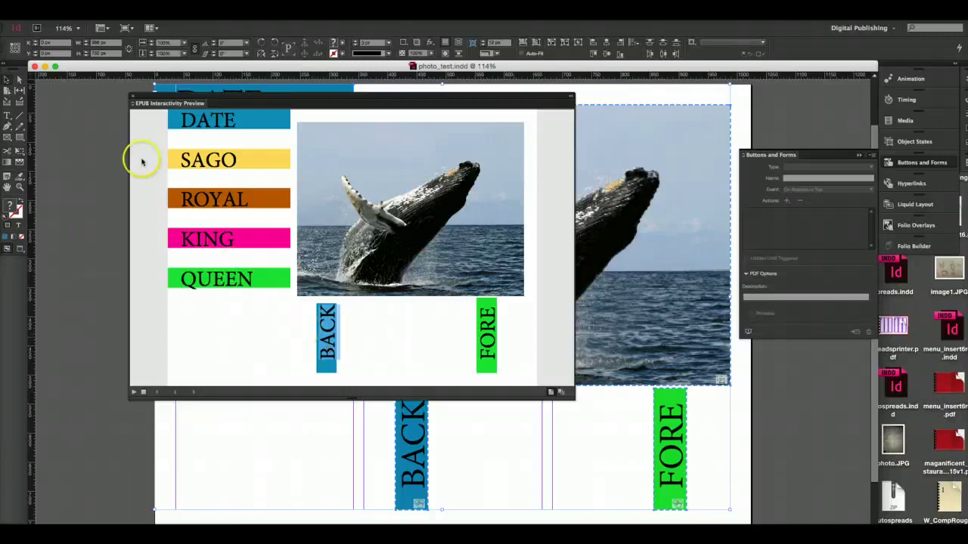
left_click(133, 99)
Cut all the labels, the BACK and FORE buttons and the multi-state picture from page 1
left_click_drag(139, 87, 708, 473)
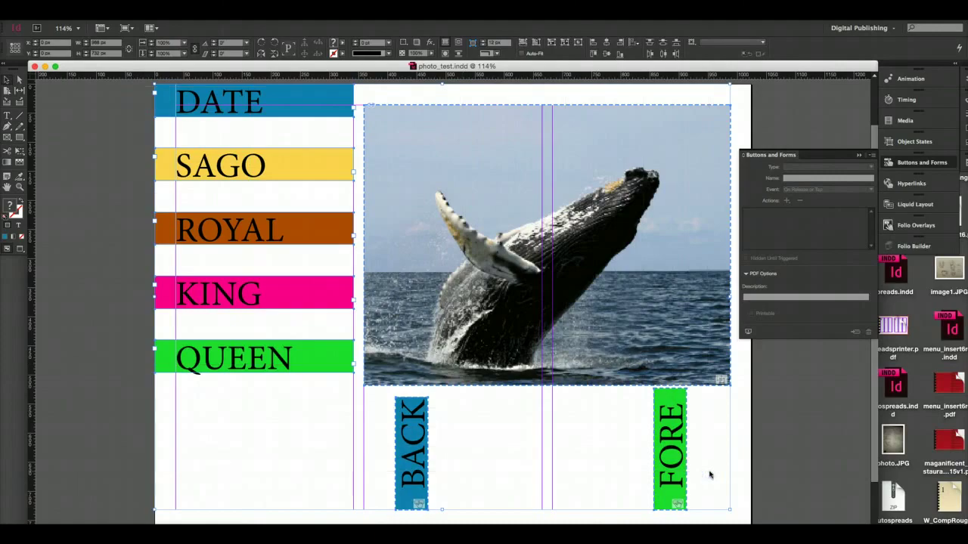
key("Delete")
left_click(713, 316)
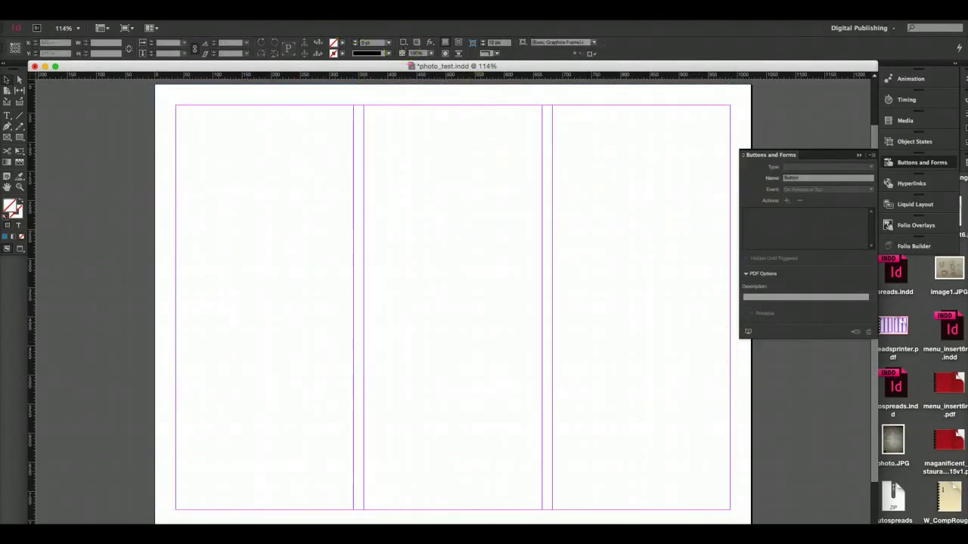
Open the A-Master page and paste the cut labels, buttons and multi-state picture in place on it
left_click(263, 9)
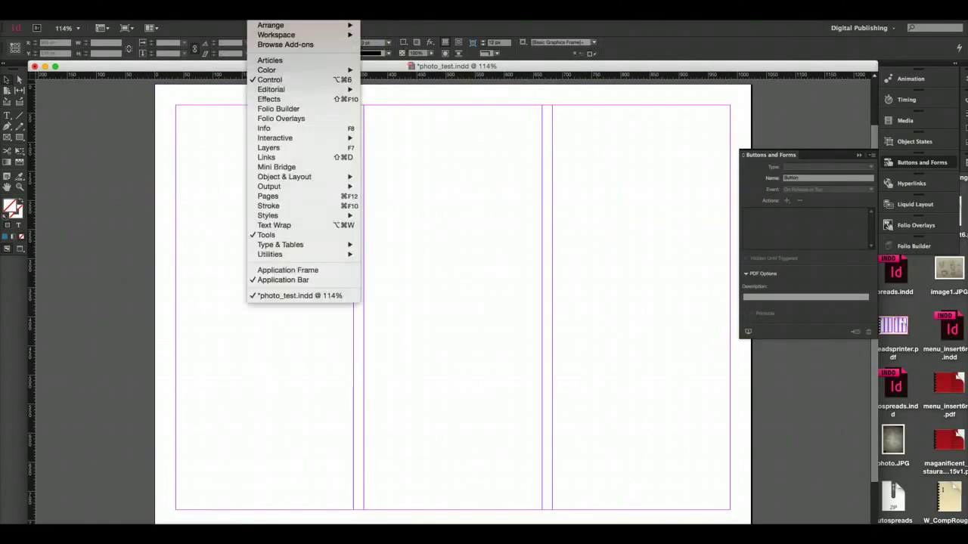
left_click(313, 195)
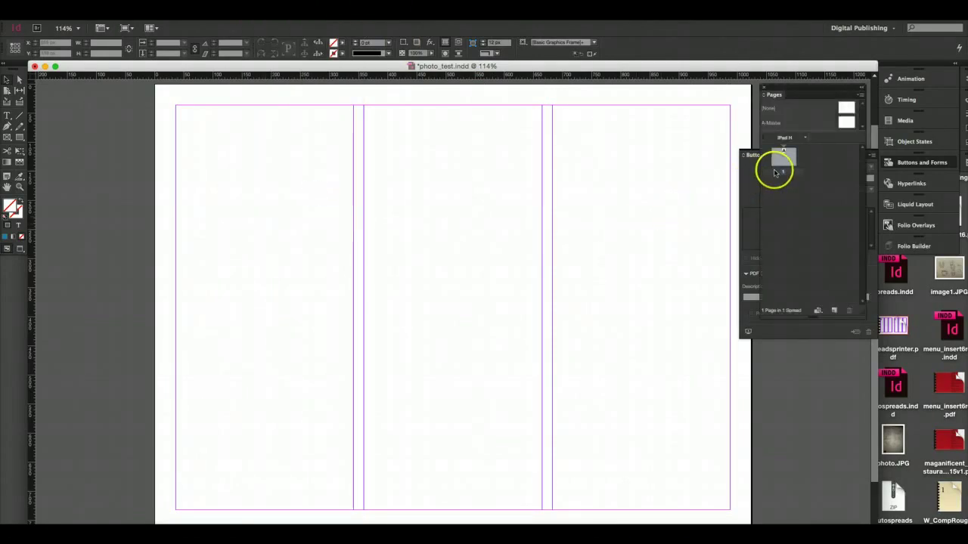
left_click(847, 127)
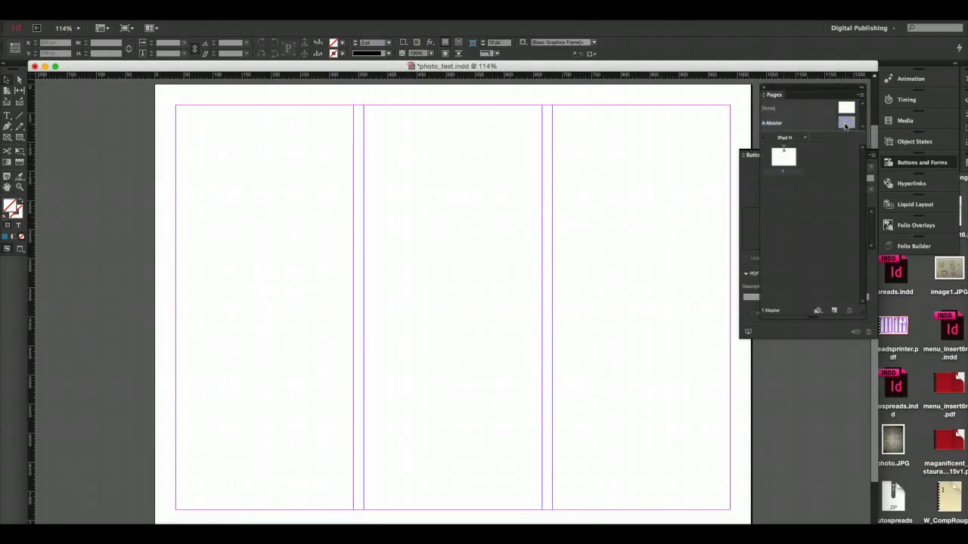
double_click(846, 125)
left_click(830, 190)
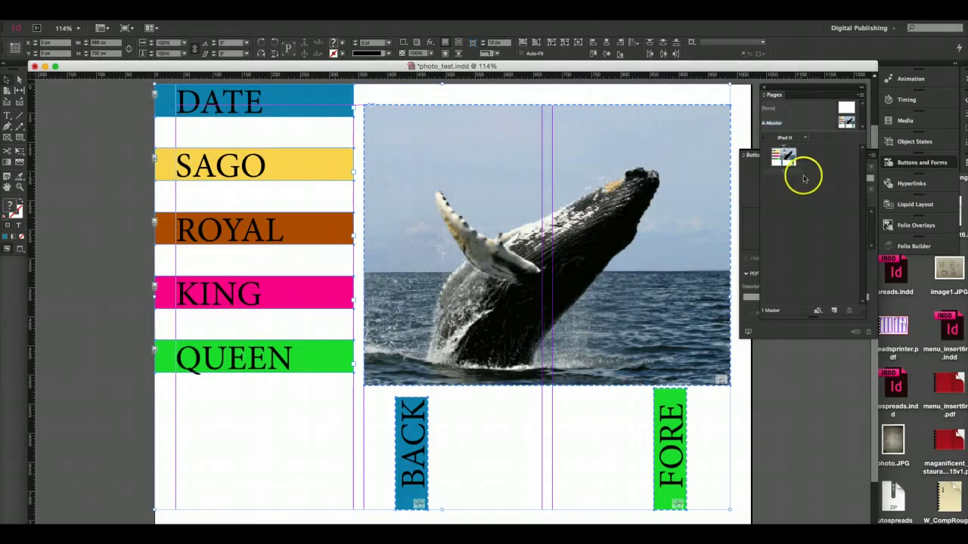
Try to preview the A-Master page in the EPUB Interactivity Preview, and close the preview
left_click(764, 86)
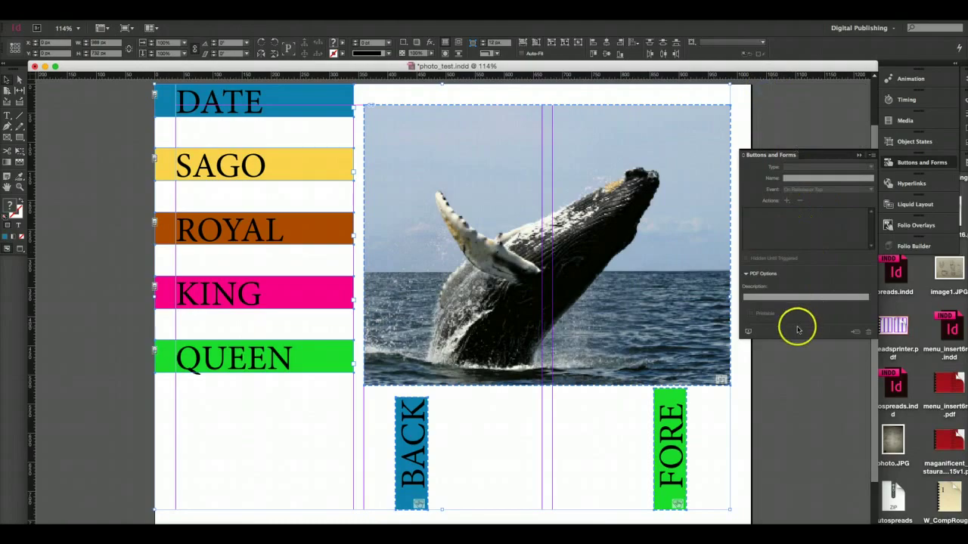
left_click(747, 332)
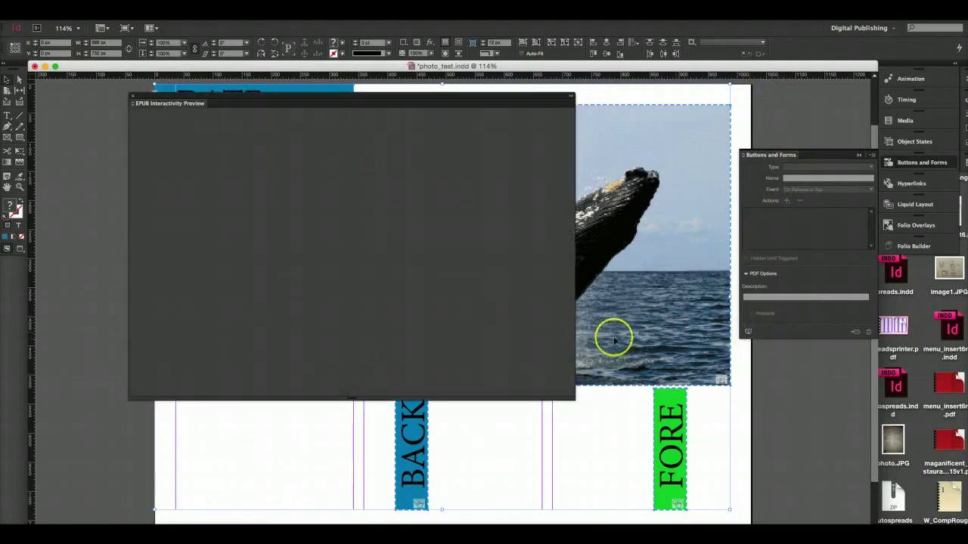
left_click(488, 297)
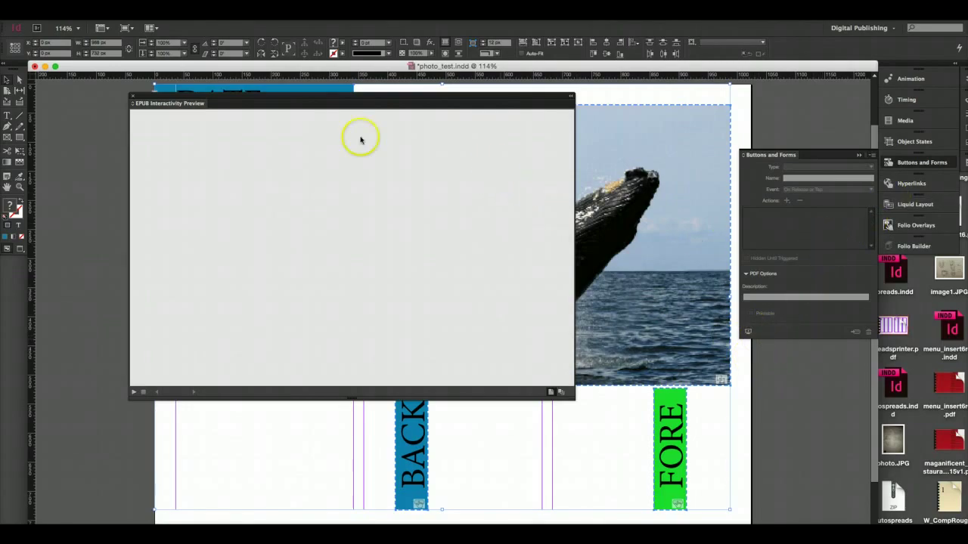
left_click(133, 98)
Open the SWF Preview for the A-Master page, and move and enlarge it to show the whole layout legibly
left_click(261, 10)
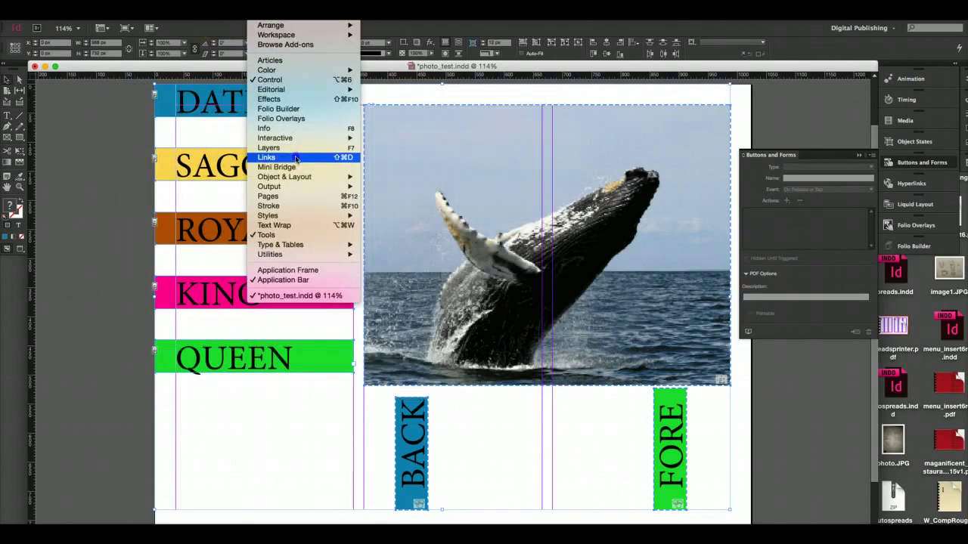
mouse_move(331, 139)
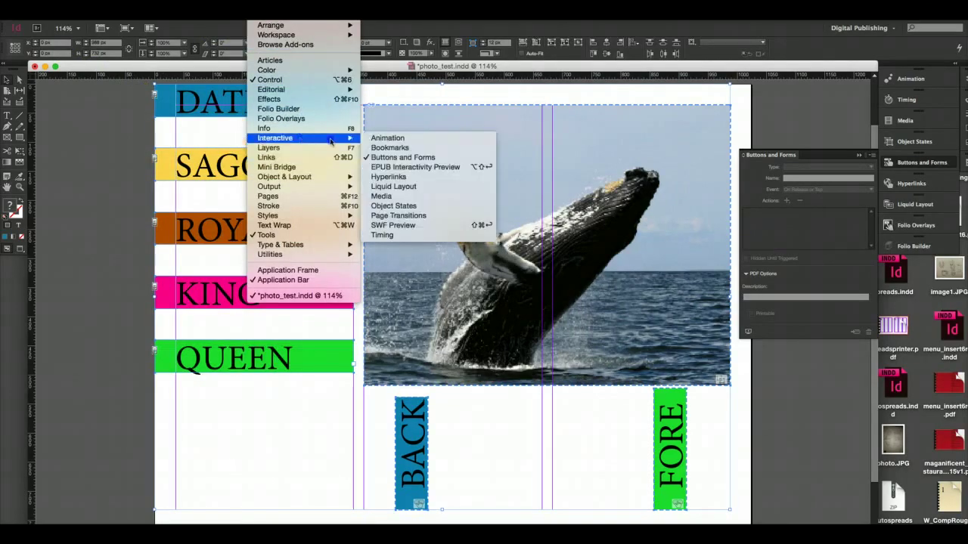
left_click(422, 226)
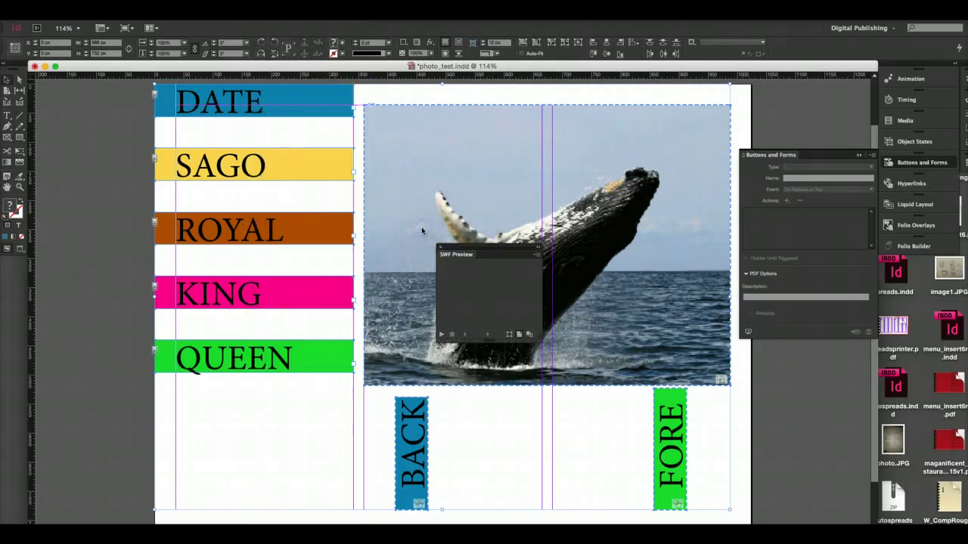
left_click(530, 336)
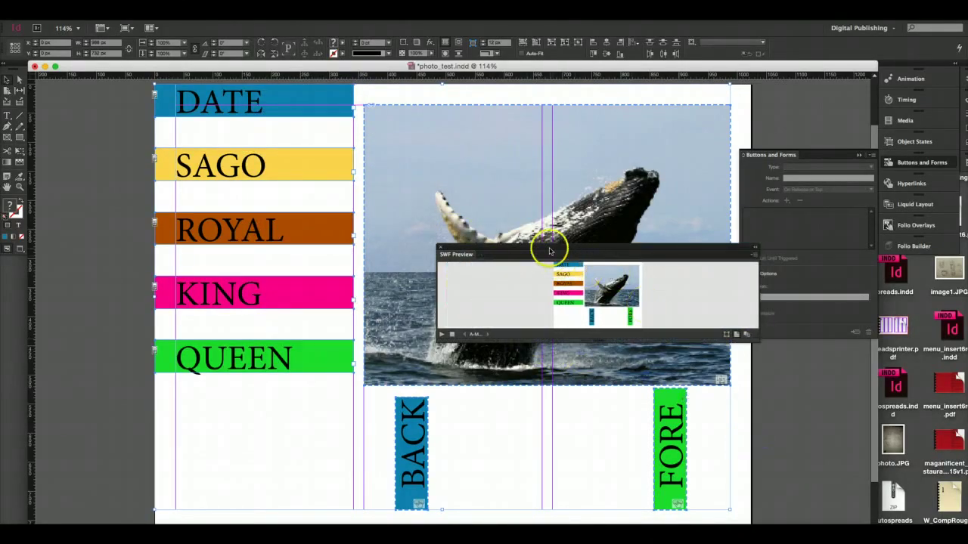
left_click_drag(551, 249, 376, 118)
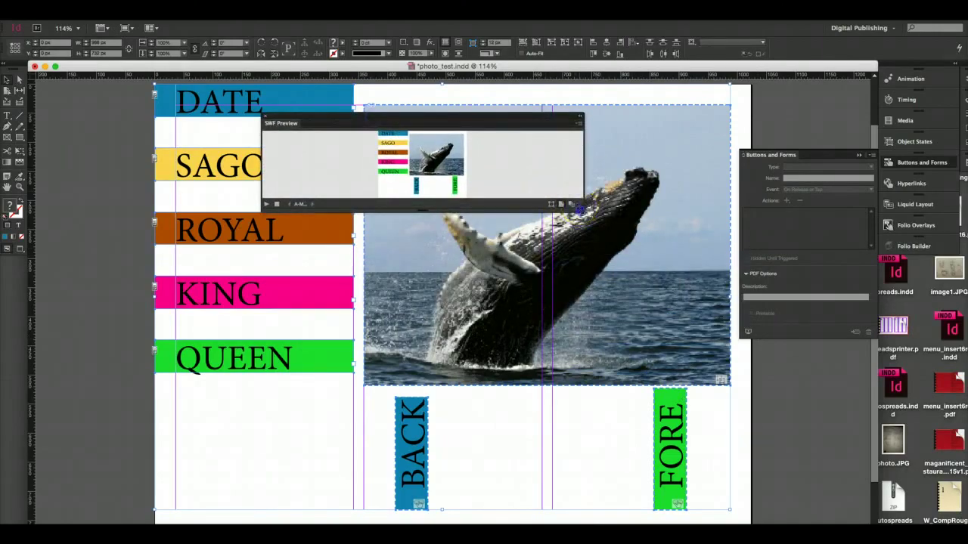
left_click_drag(579, 205, 656, 420)
left_click(291, 155)
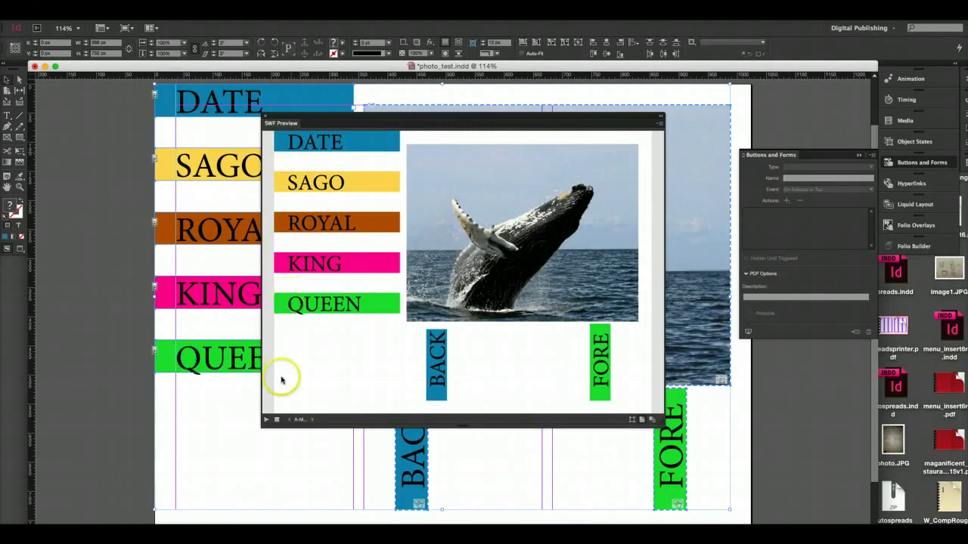
Play the SWF Preview and test the FORE and BACK buttons on the multi-state picture
left_click(266, 420)
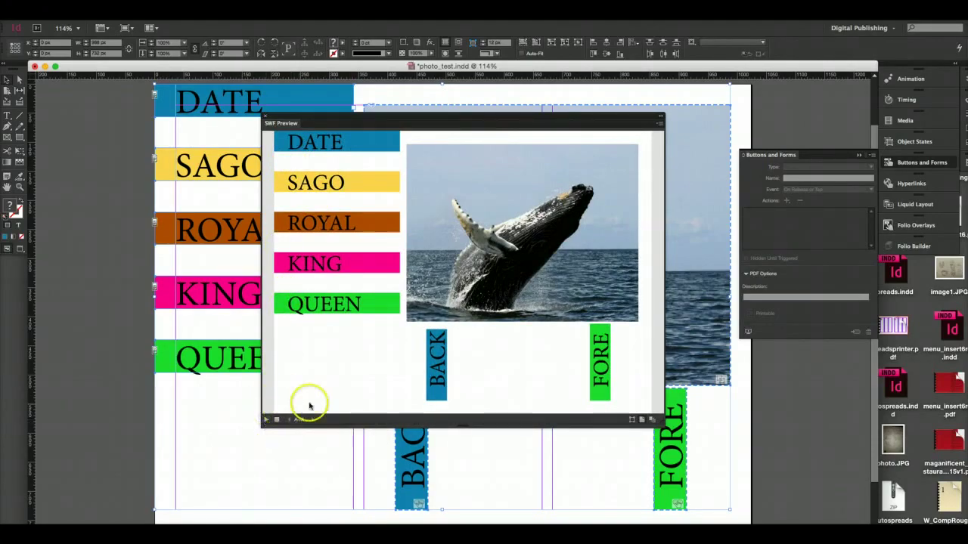
left_click(600, 363)
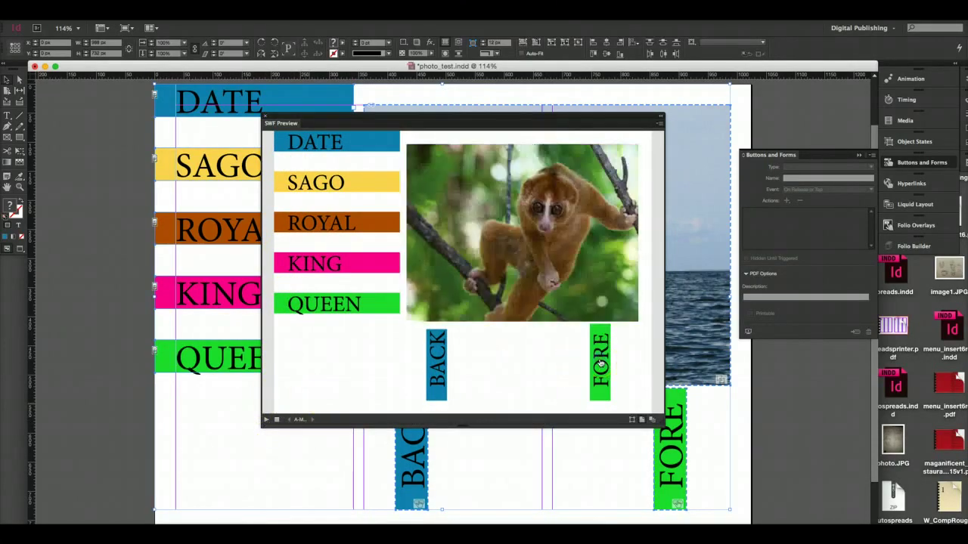
left_click(443, 372)
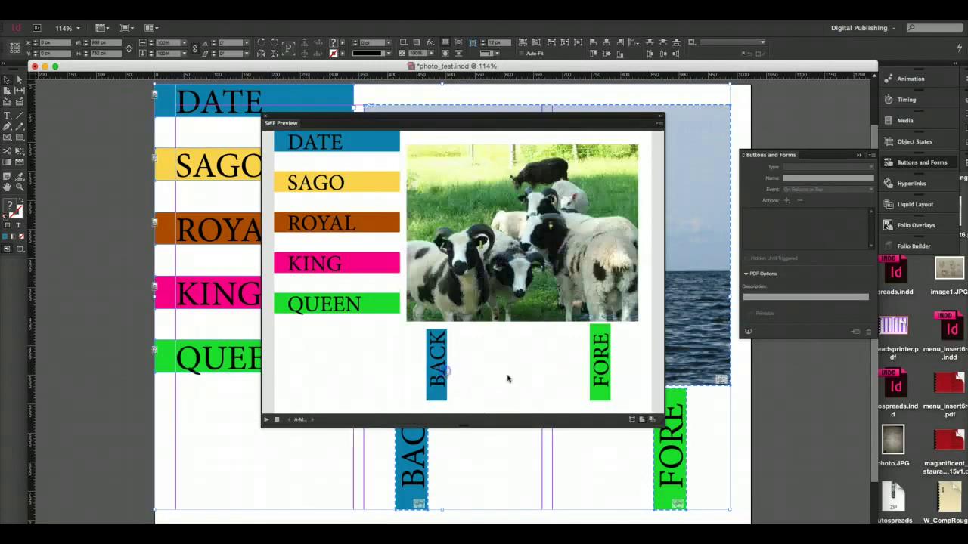
left_click(582, 370)
left_click(589, 373)
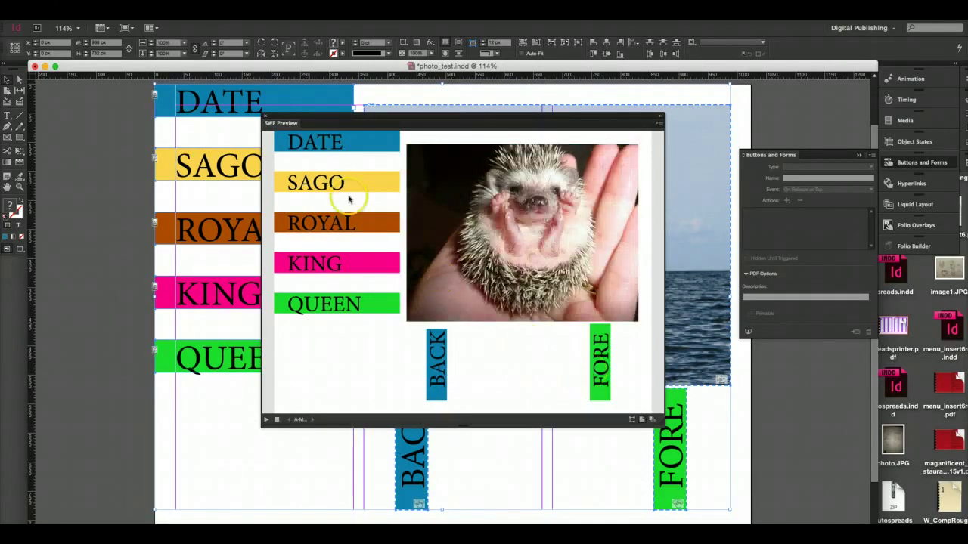
Try the DATE and SAGO labels in the SWF Preview, and close the preview
left_click(314, 143)
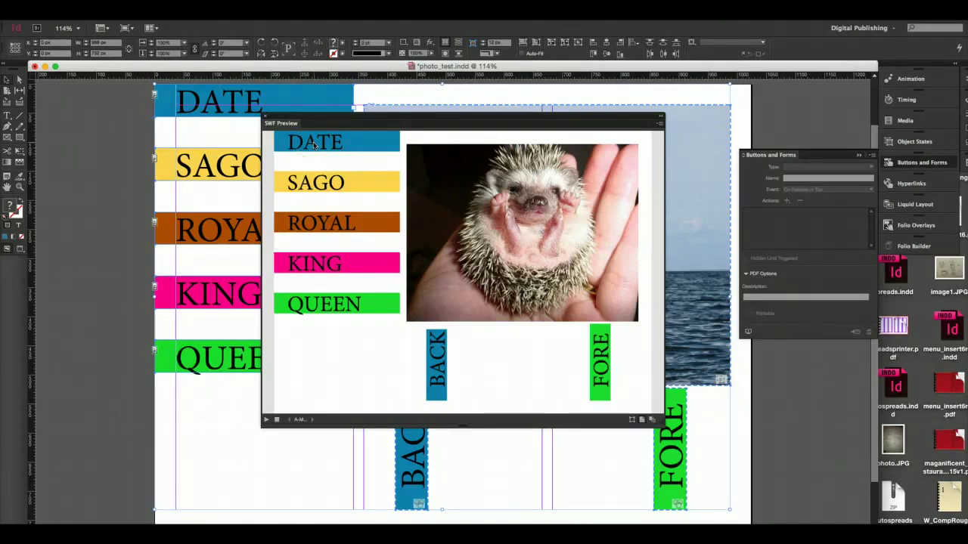
left_click(336, 182)
left_click(266, 117)
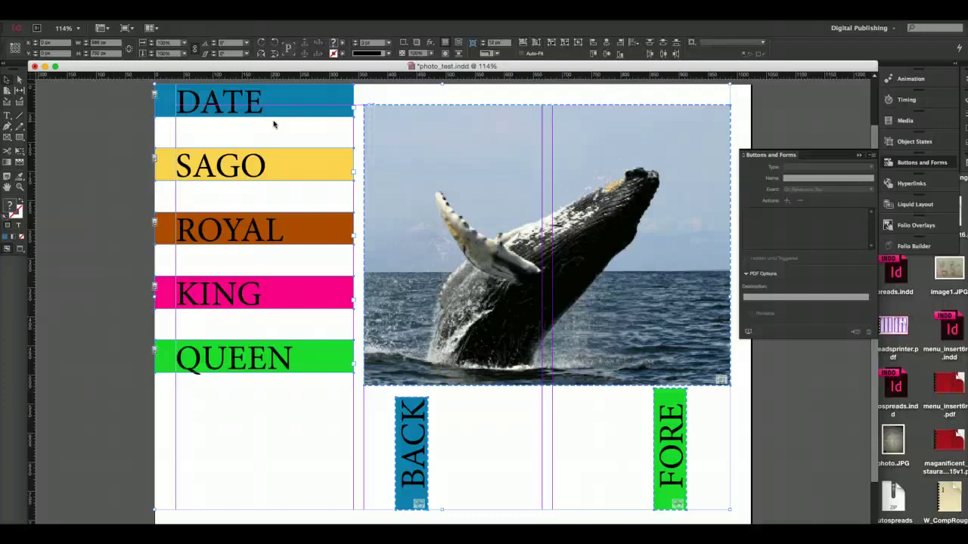
left_click(233, 481)
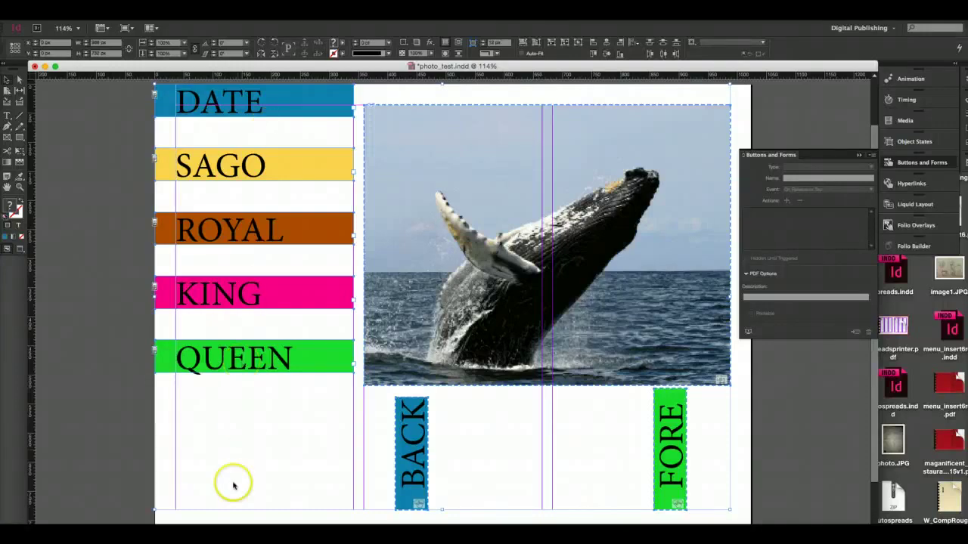